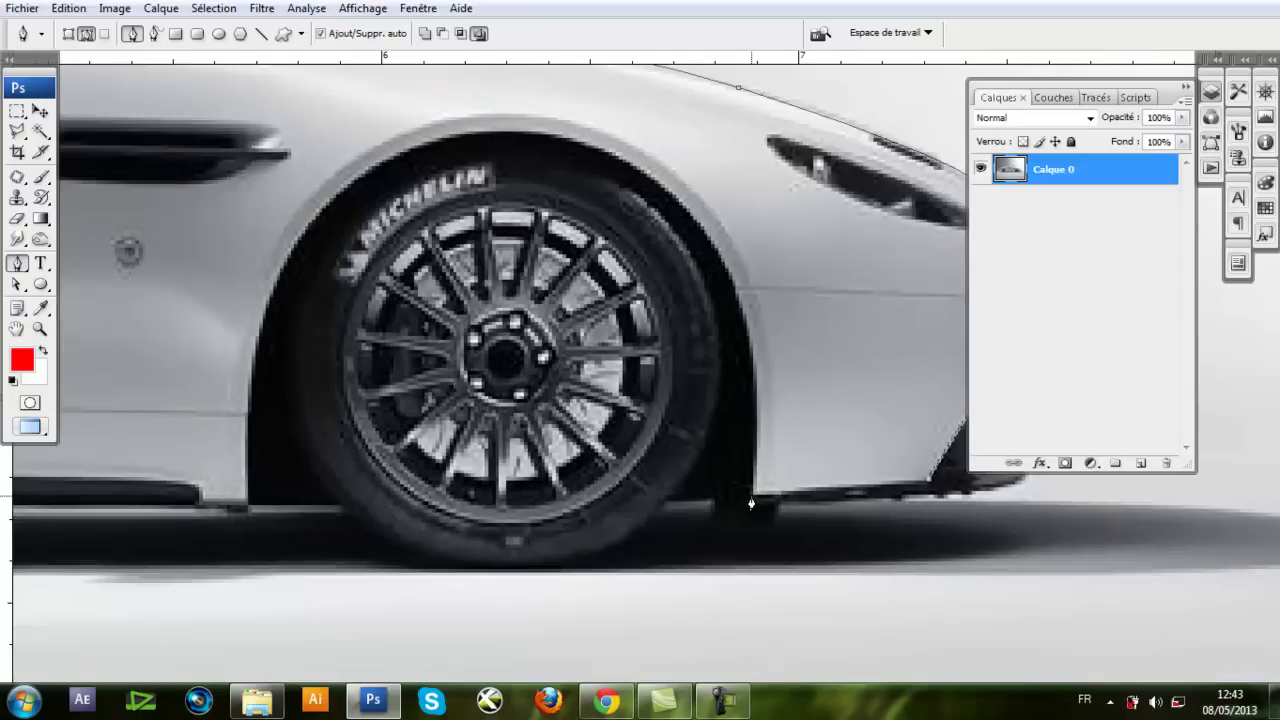
# Trace the front wheel arch with the Pen tool, curving the path over the tyre to the arch's rear lower corner
pyautogui.moveTo(505, 136); pyautogui.dragTo(330, 140)
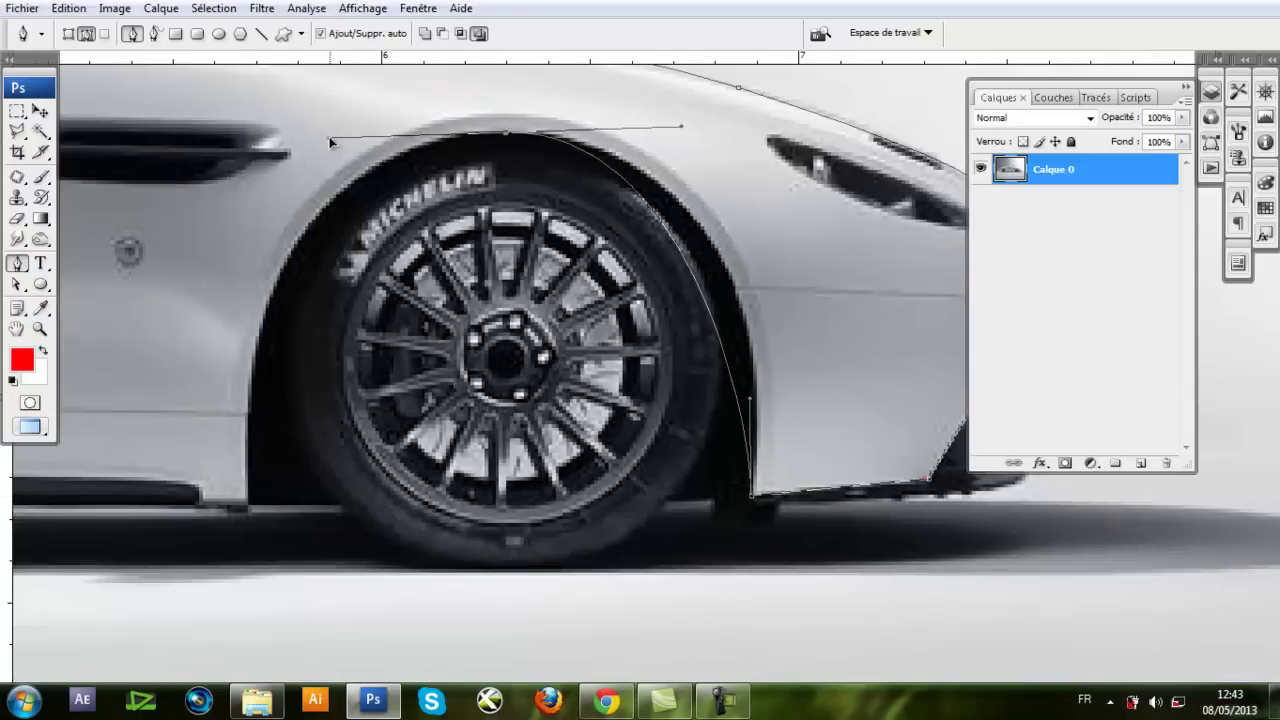
pyautogui.moveTo(750, 403); pyautogui.dragTo(784, 329)
pyautogui.moveTo(681, 126); pyautogui.dragTo(714, 138)
pyautogui.moveTo(248, 500); pyautogui.dragTo(626, 229)
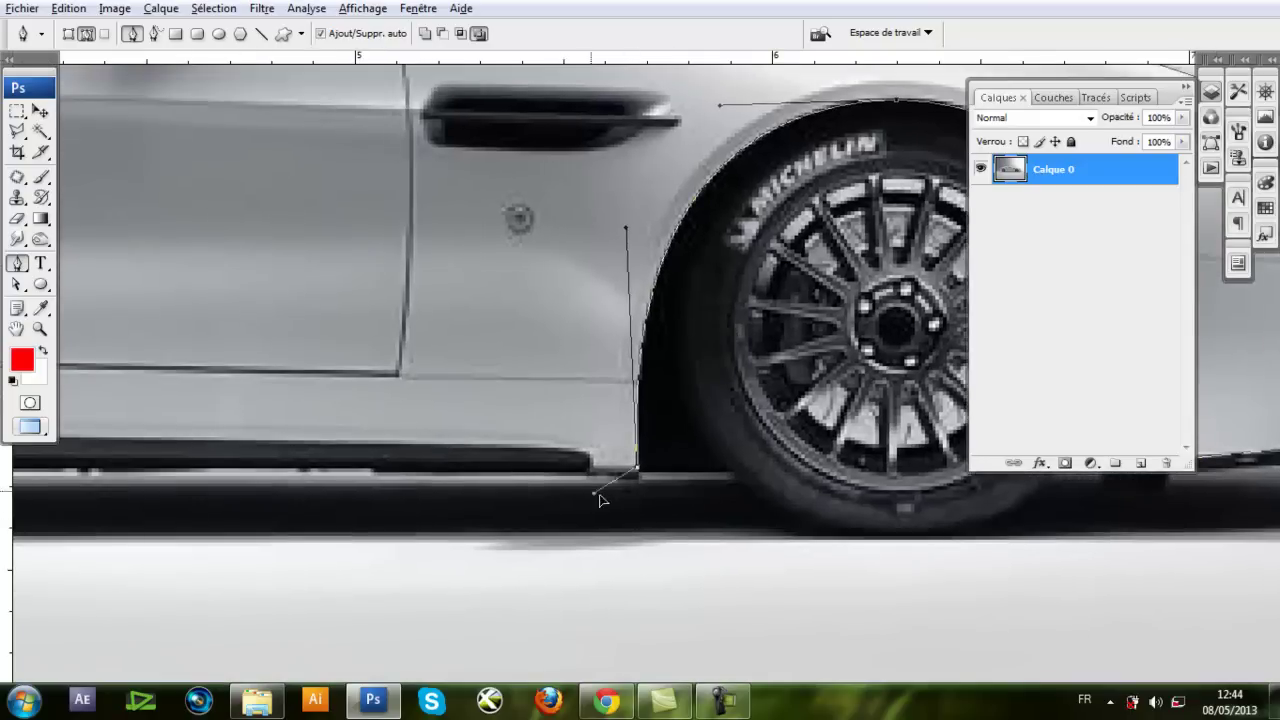
# Extend the path along the car's sill to the lower front corner of the rear wheel arch
pyautogui.moveTo(222, 433); pyautogui.dragTo(1046, 394)
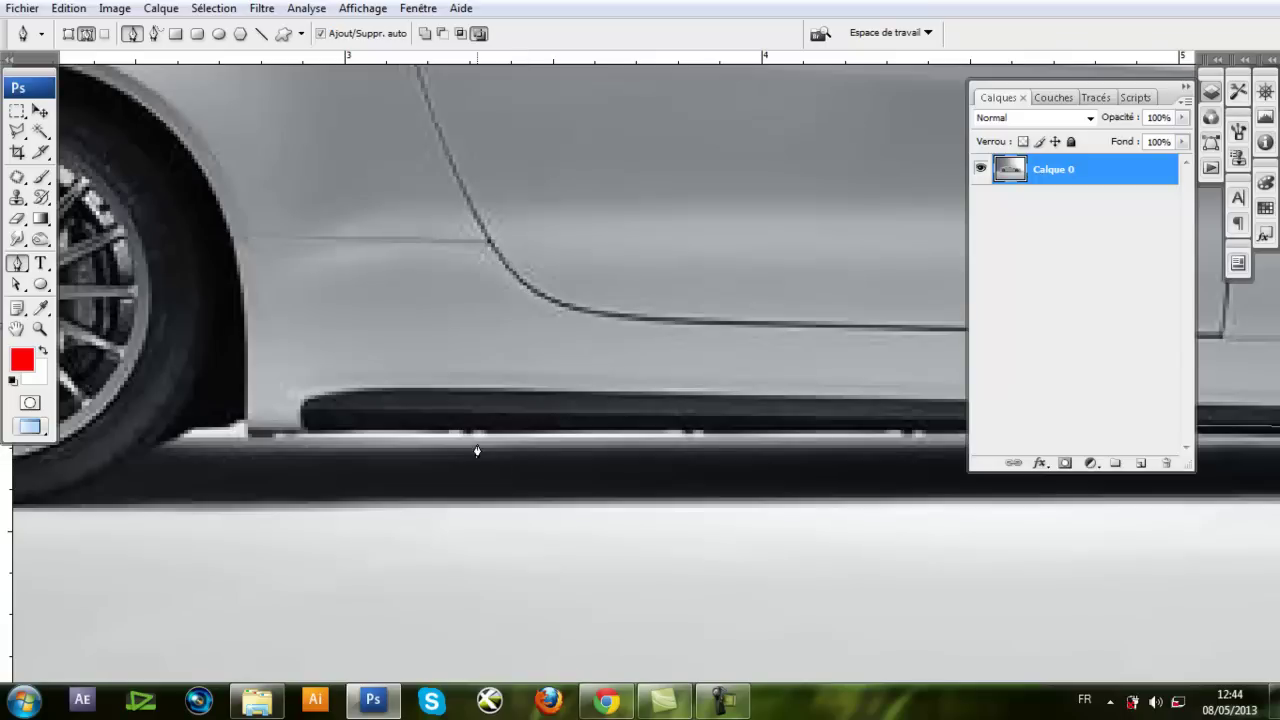
pyautogui.click(250, 437)
pyautogui.moveTo(239, 261); pyautogui.dragTo(466, 409)
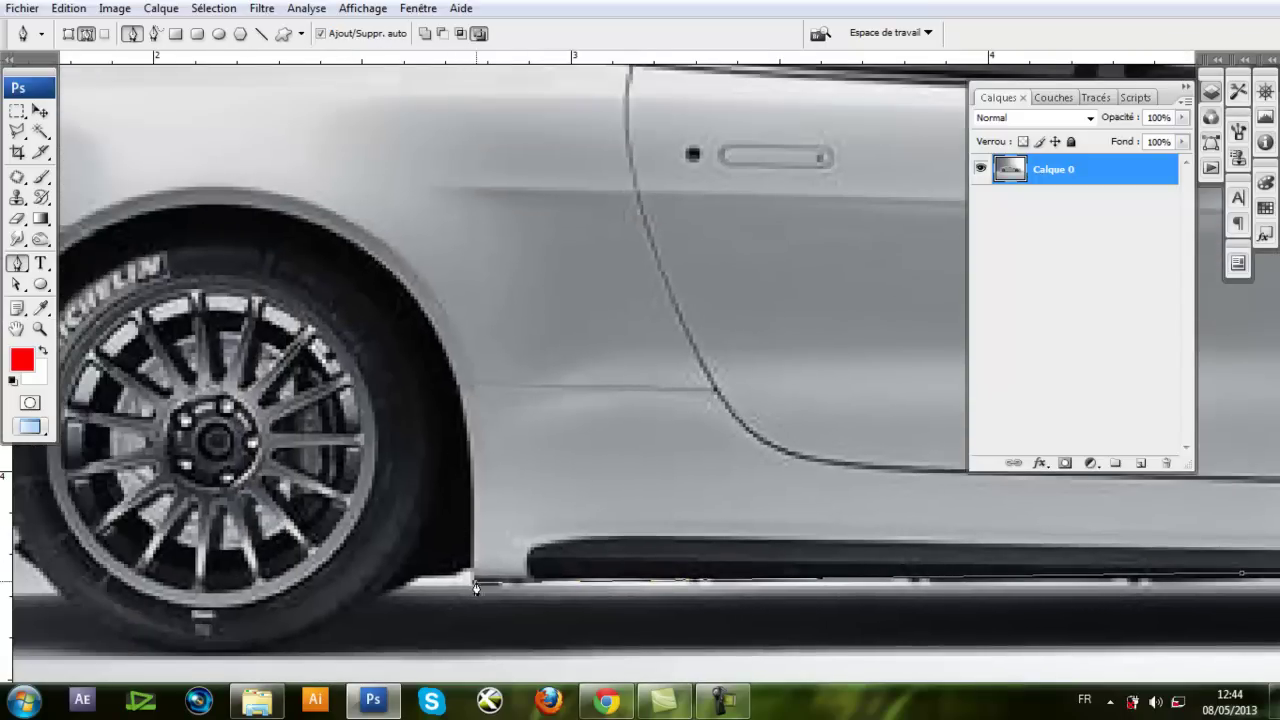
# Trace the rear wheel arch with curved path segments down to the lower edge of the rear bumper
pyautogui.hscroll(-2, 470, 380)
pyautogui.scroll(1, 460, 300)
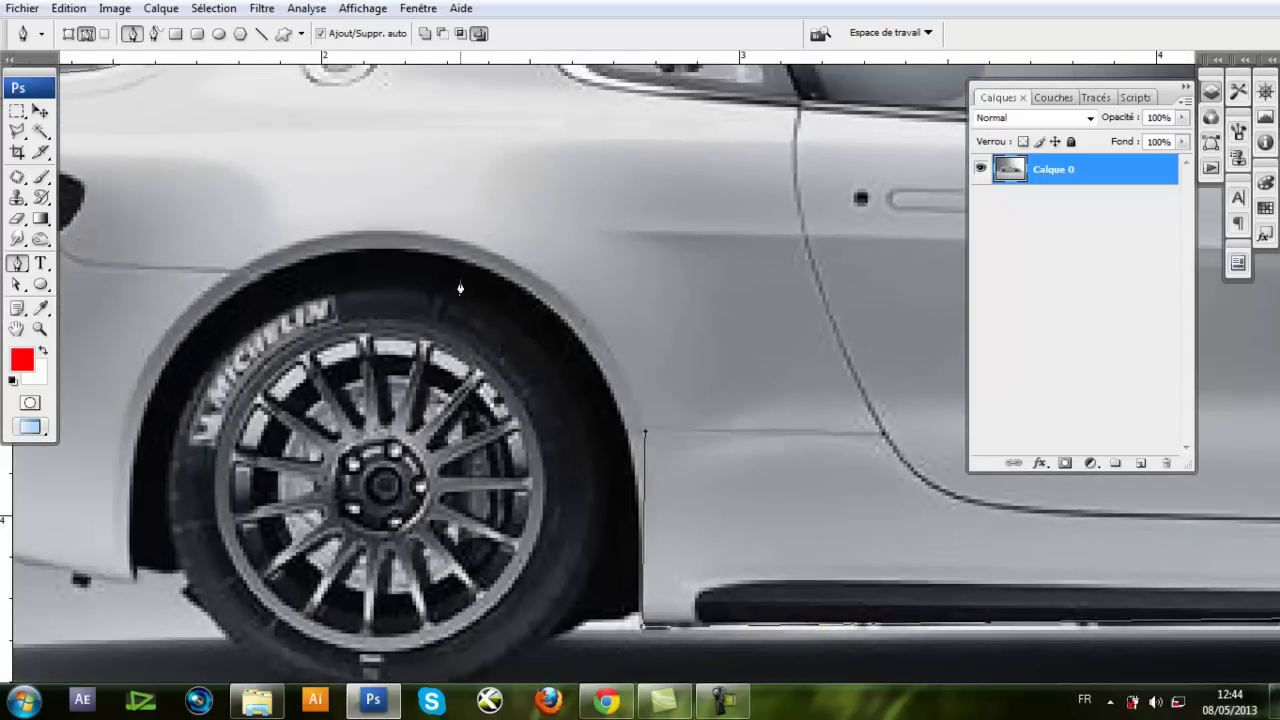
pyautogui.moveTo(387, 258); pyautogui.dragTo(612, 264)
pyautogui.hscroll(-2, 360, 443)
pyautogui.scroll(-3, 360, 443)
pyautogui.moveTo(347, 416); pyautogui.dragTo(328, 293)
pyautogui.hscroll(-2, 400, 420)
pyautogui.scroll(-1, 440, 490)
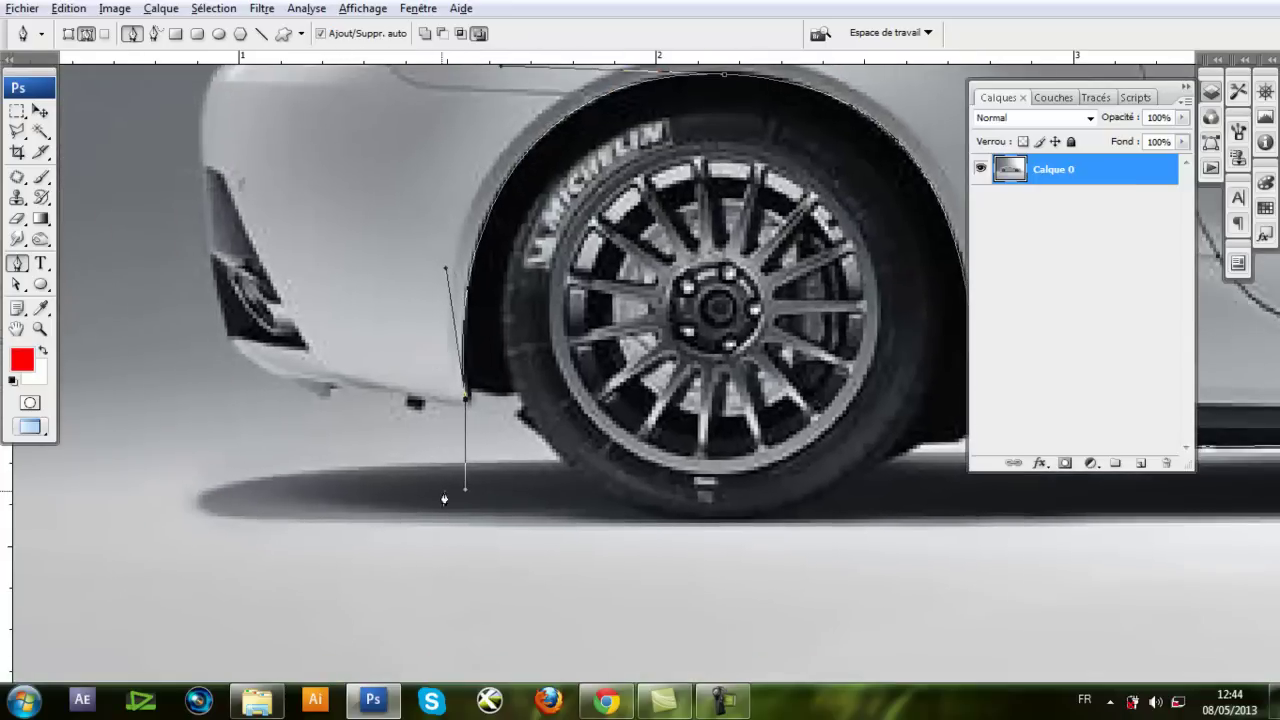
# Continue the path along the rear bumper and around the tail light to the light's upper rear corner
pyautogui.click(330, 389)
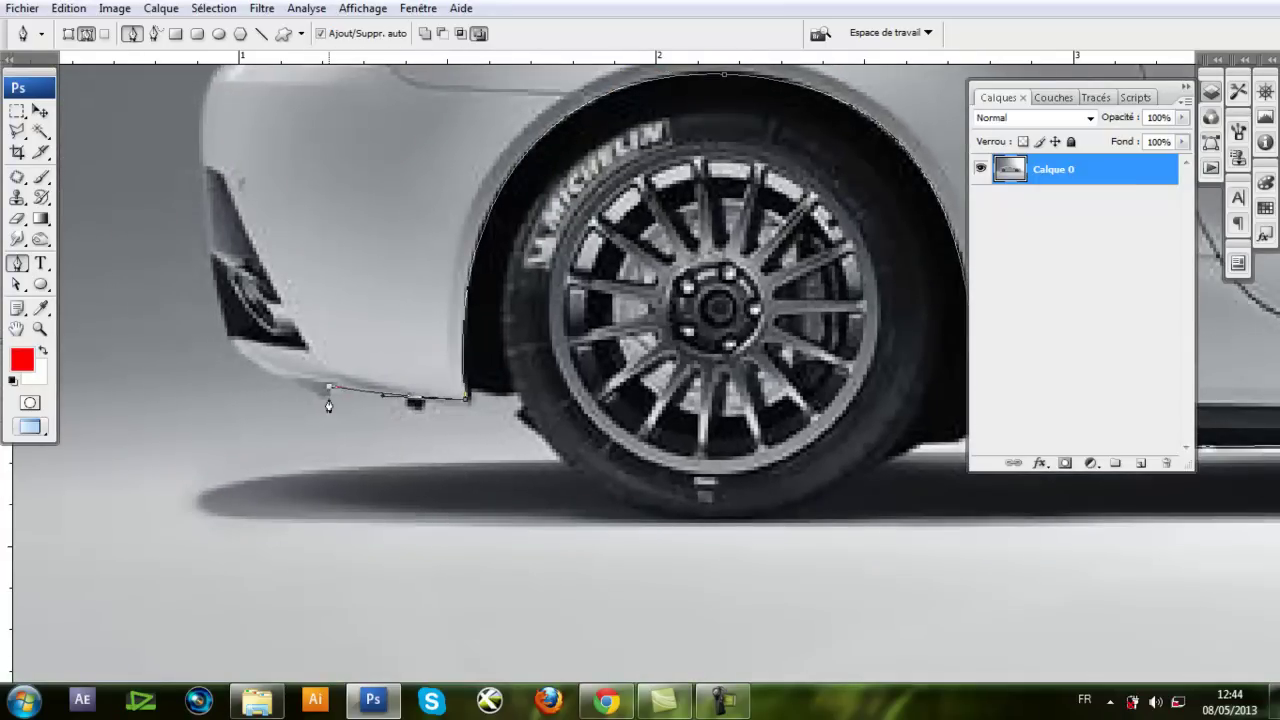
pyautogui.scroll(3, 392, 484)
pyautogui.hscroll(-1, 392, 484)
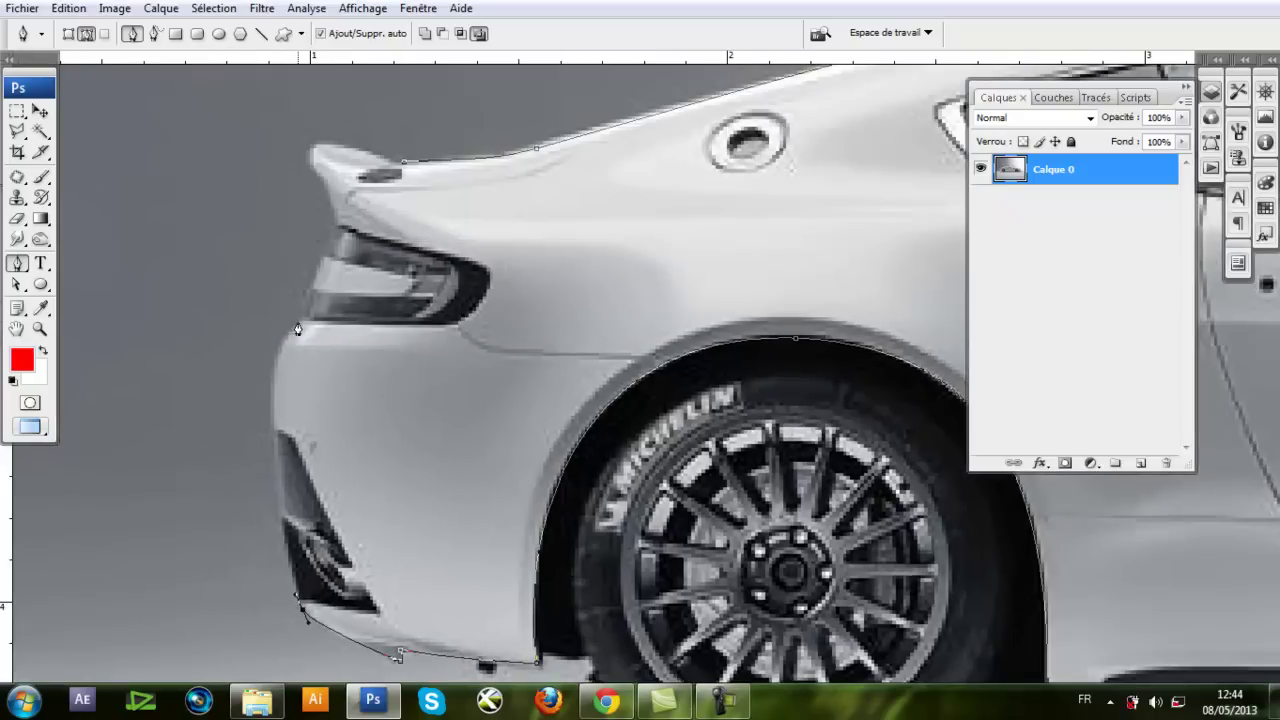
pyautogui.moveTo(298, 324); pyautogui.dragTo(358, 272)
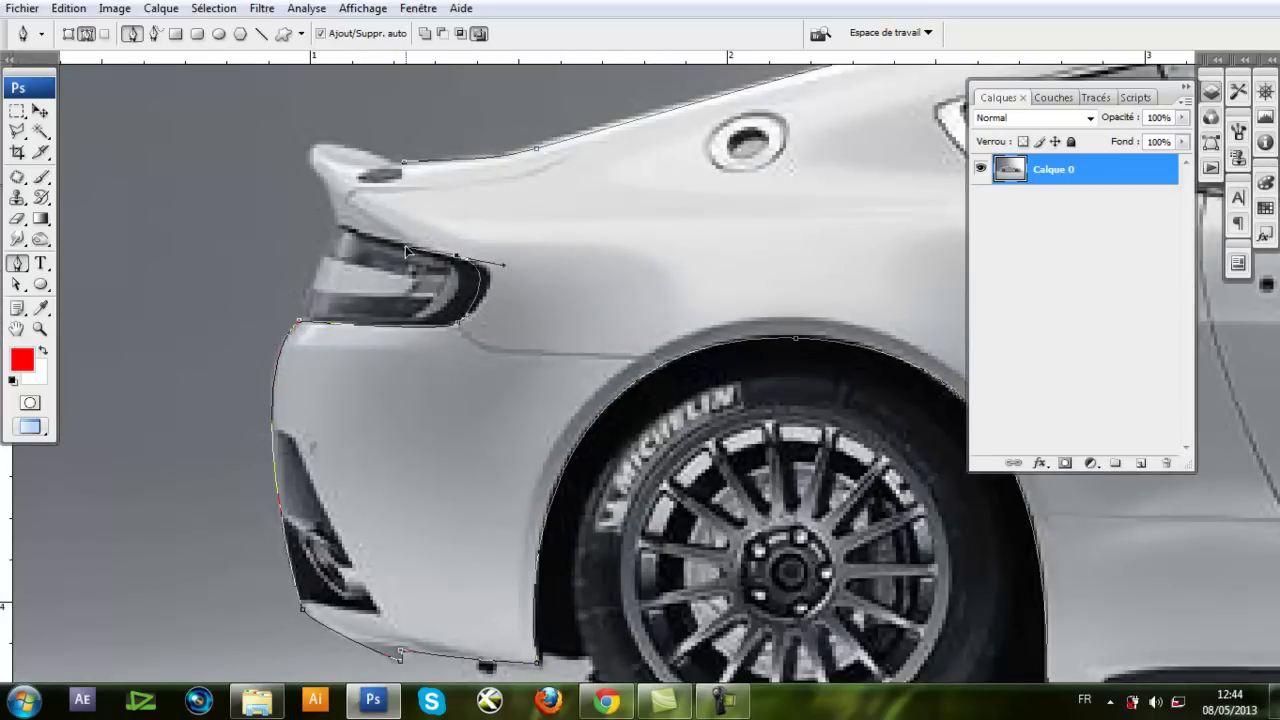
pyautogui.click(337, 226)
# Trace the rear spoiler and close the path at its starting anchor point
pyautogui.moveTo(365, 183); pyautogui.dragTo(430, 330)
pyautogui.moveTo(322, 241); pyautogui.dragTo(536, 457)
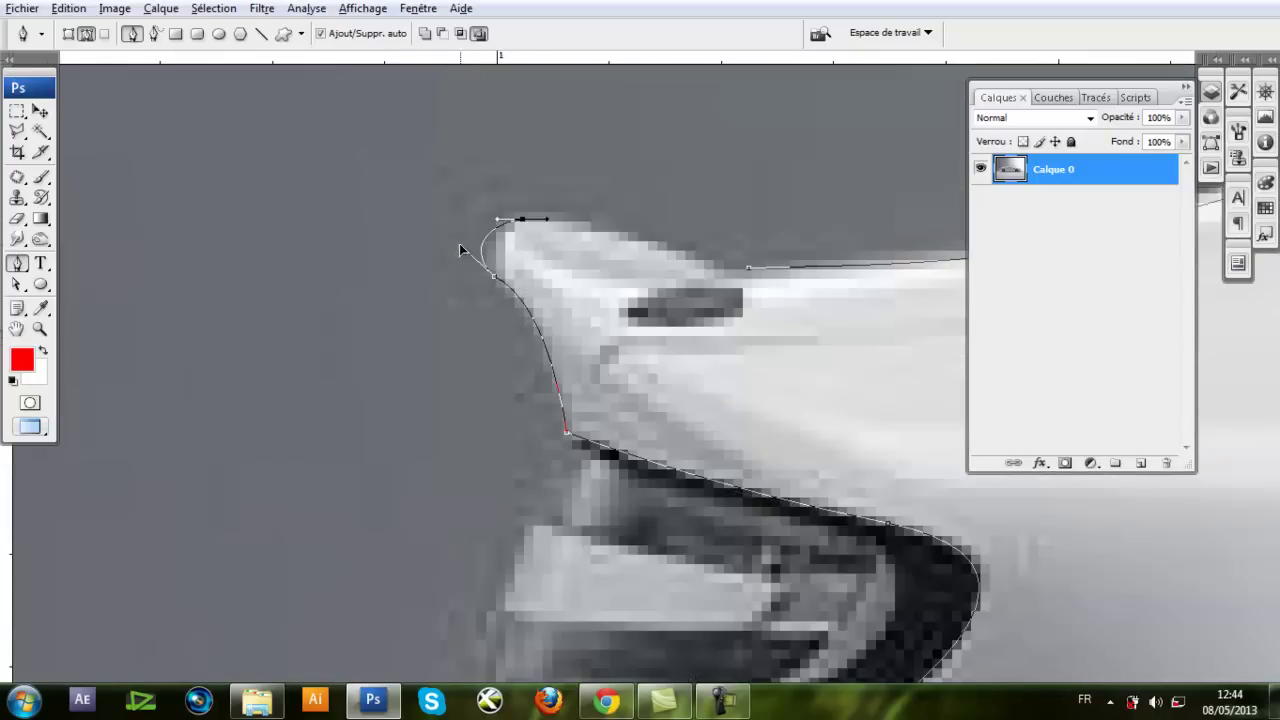
pyautogui.click(749, 270)
# Adjust the closing anchor's handles with the Direct Selection tool so the curve follows the spoiler and rear deck
pyautogui.click(17, 284)
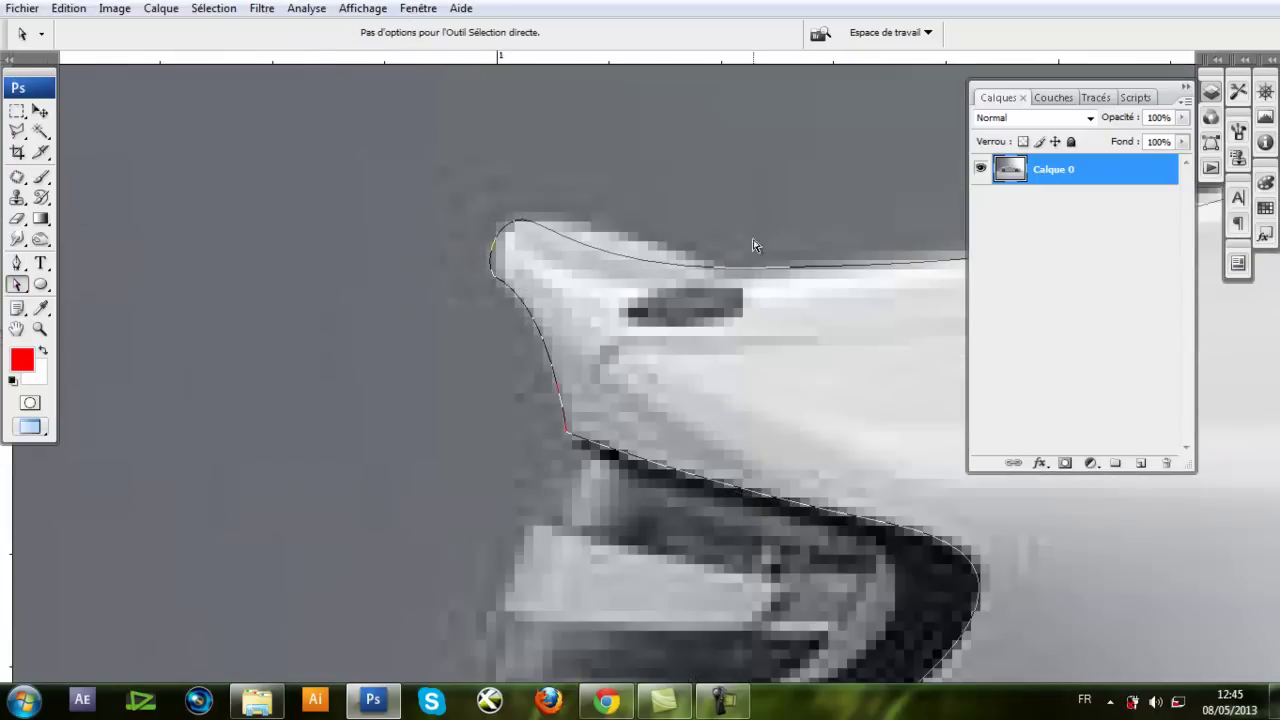
pyautogui.moveTo(589, 272); pyautogui.dragTo(629, 236)
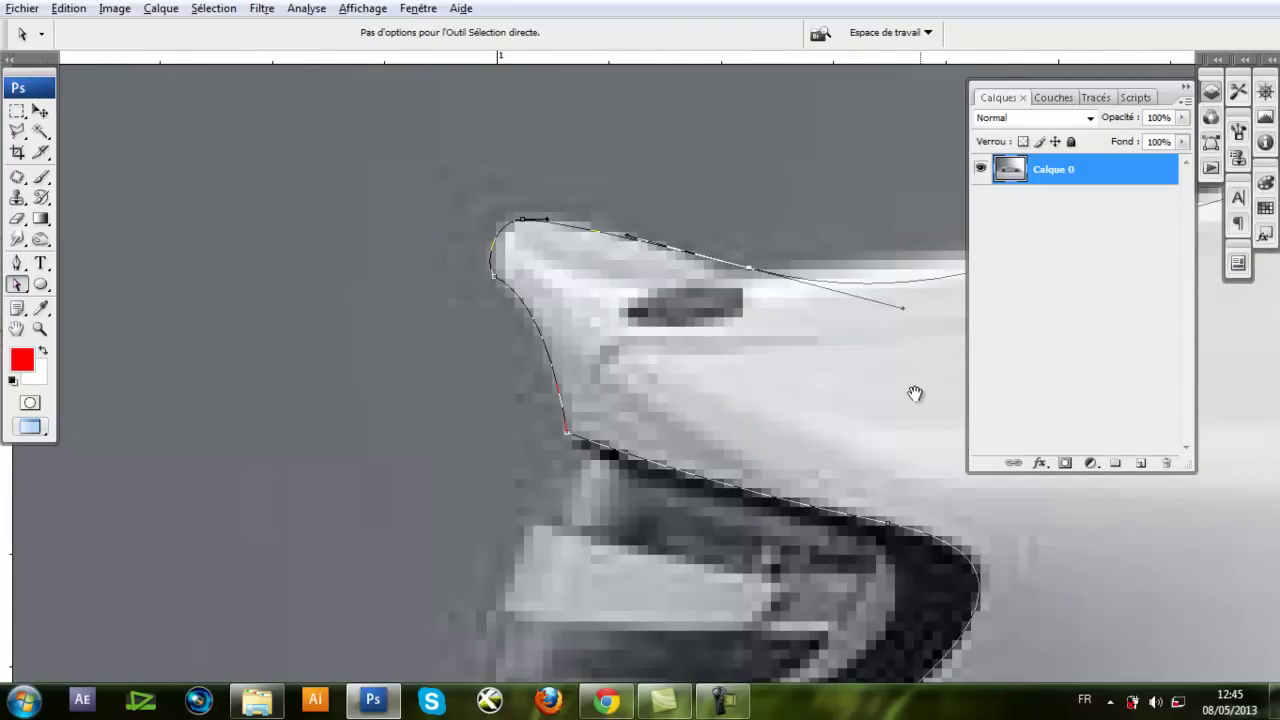
pyautogui.moveTo(915, 394); pyautogui.dragTo(436, 347)
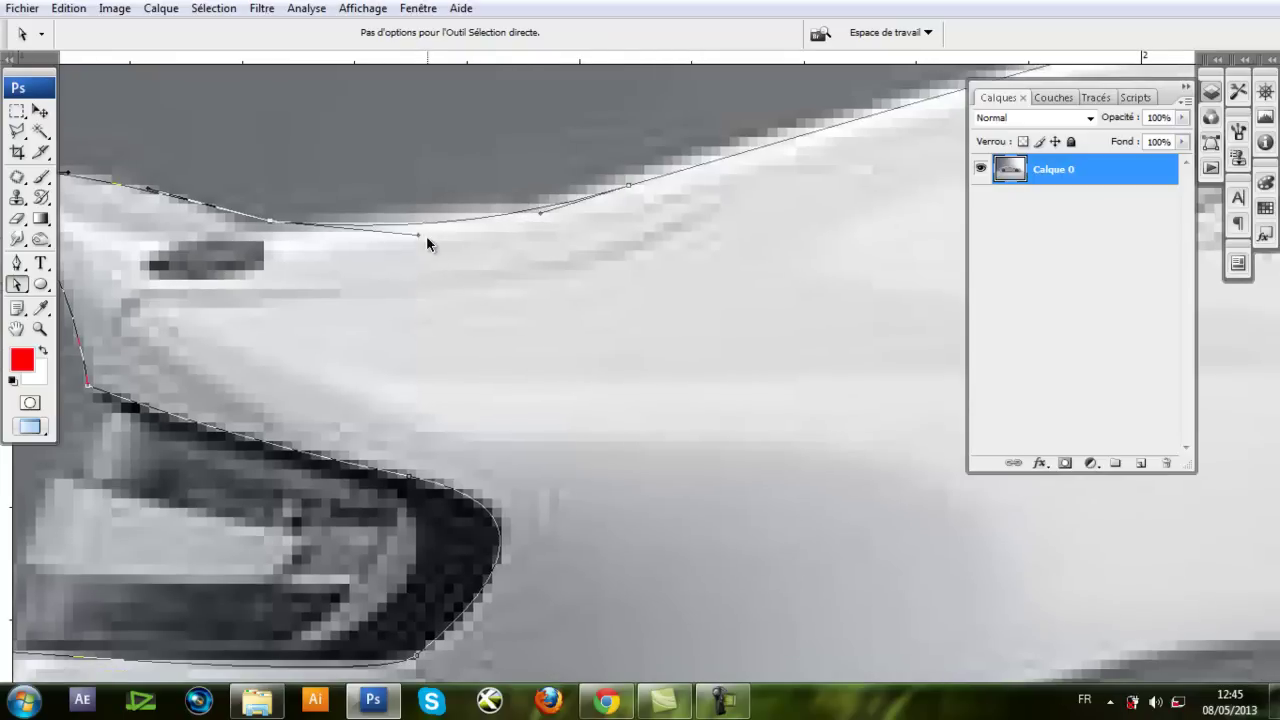
# Convert the car body path into a selection and copy it onto a new layer
pyautogui.scroll(-6, 427, 237)
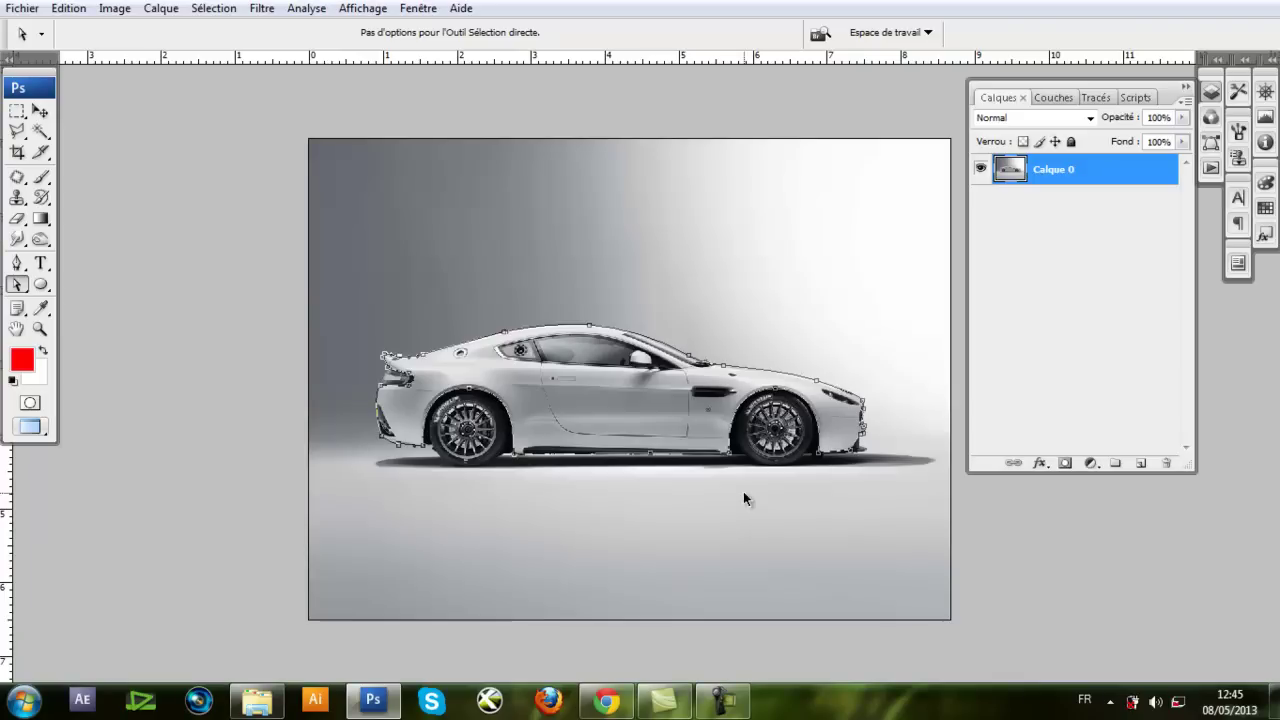
pyautogui.hotkey('ctrl', 'Return')
pyautogui.hotkey('ctrl', 'j')
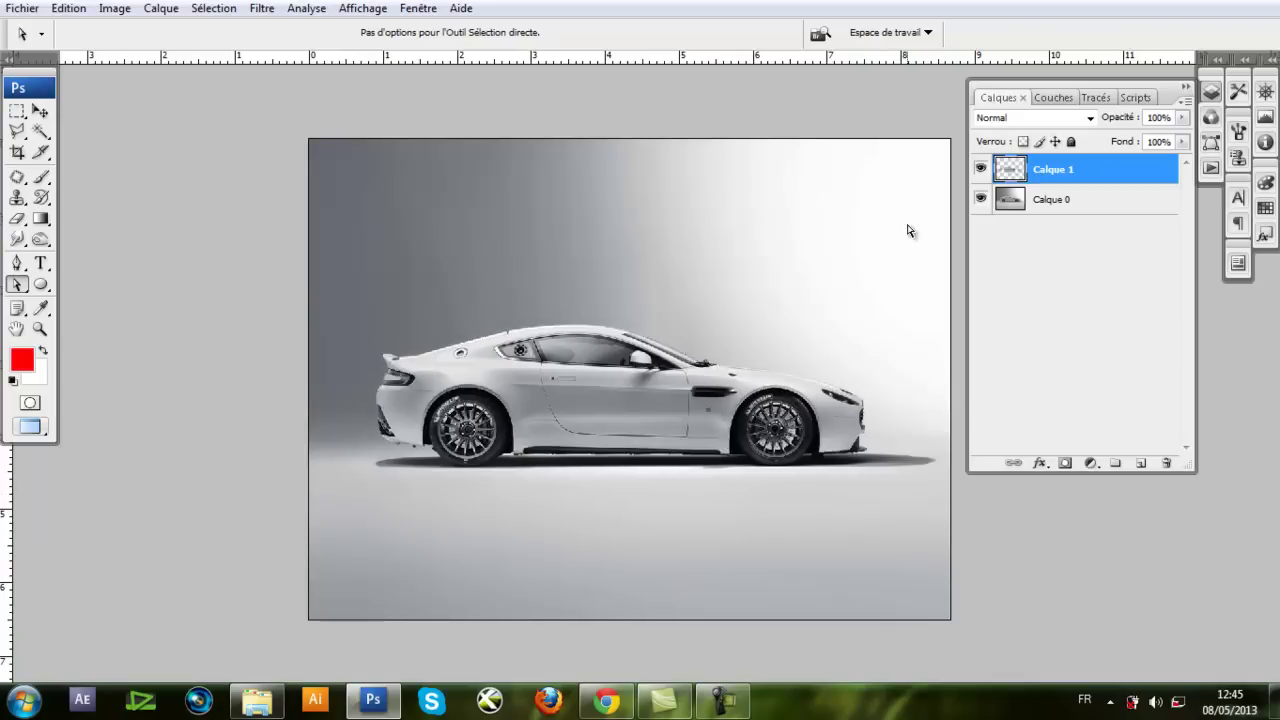
# Hide Calque 0 to examine the edges of the cut-out car body, and show the layer again
pyautogui.click(980, 200)
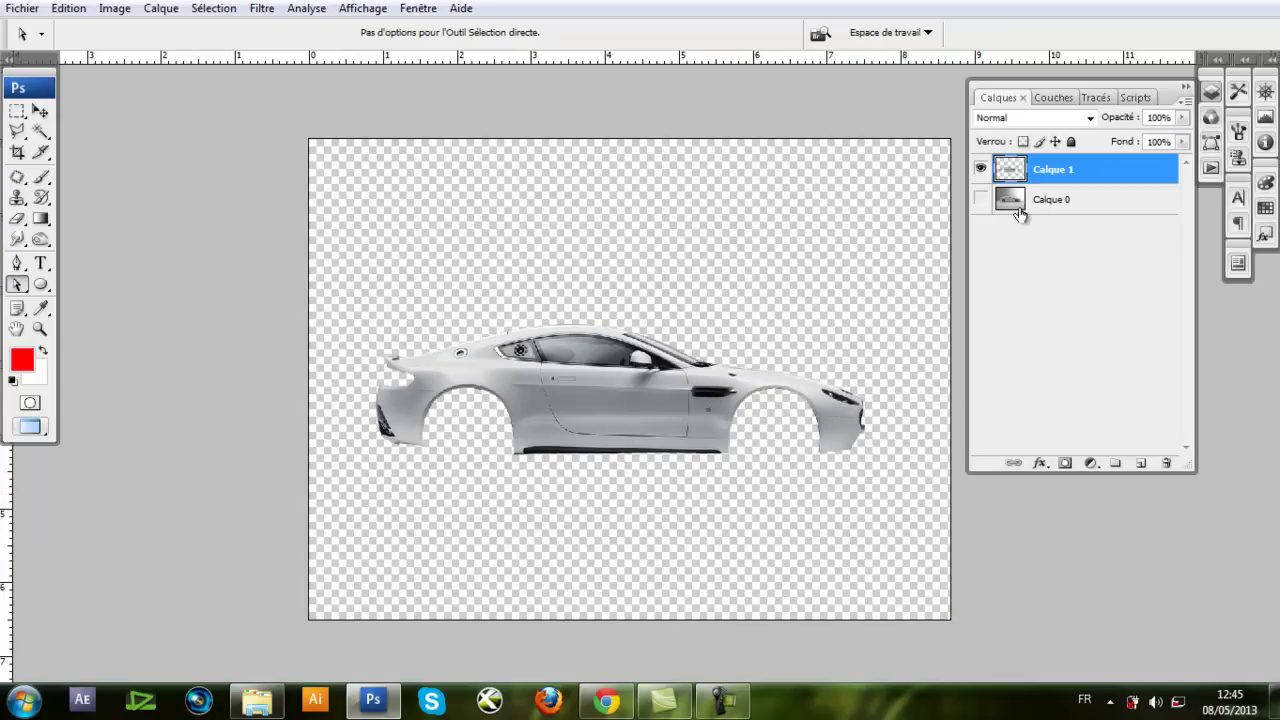
pyautogui.moveTo(635, 453); pyautogui.dragTo(678, 437)
pyautogui.moveTo(517, 294); pyautogui.dragTo(782, 404)
pyautogui.moveTo(865, 469); pyautogui.dragTo(494, 420)
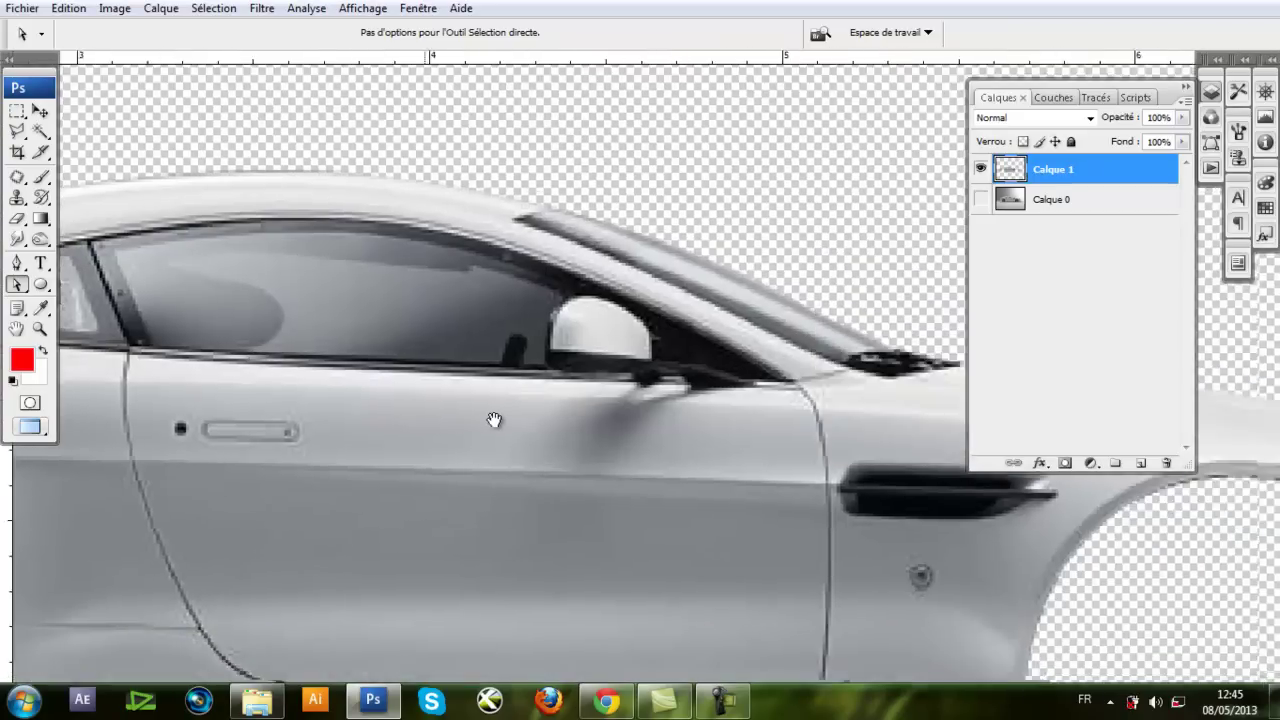
pyautogui.moveTo(928, 534); pyautogui.dragTo(615, 338)
pyautogui.moveTo(172, 190); pyautogui.dragTo(489, 283)
pyautogui.moveTo(186, 110); pyautogui.dragTo(387, 375)
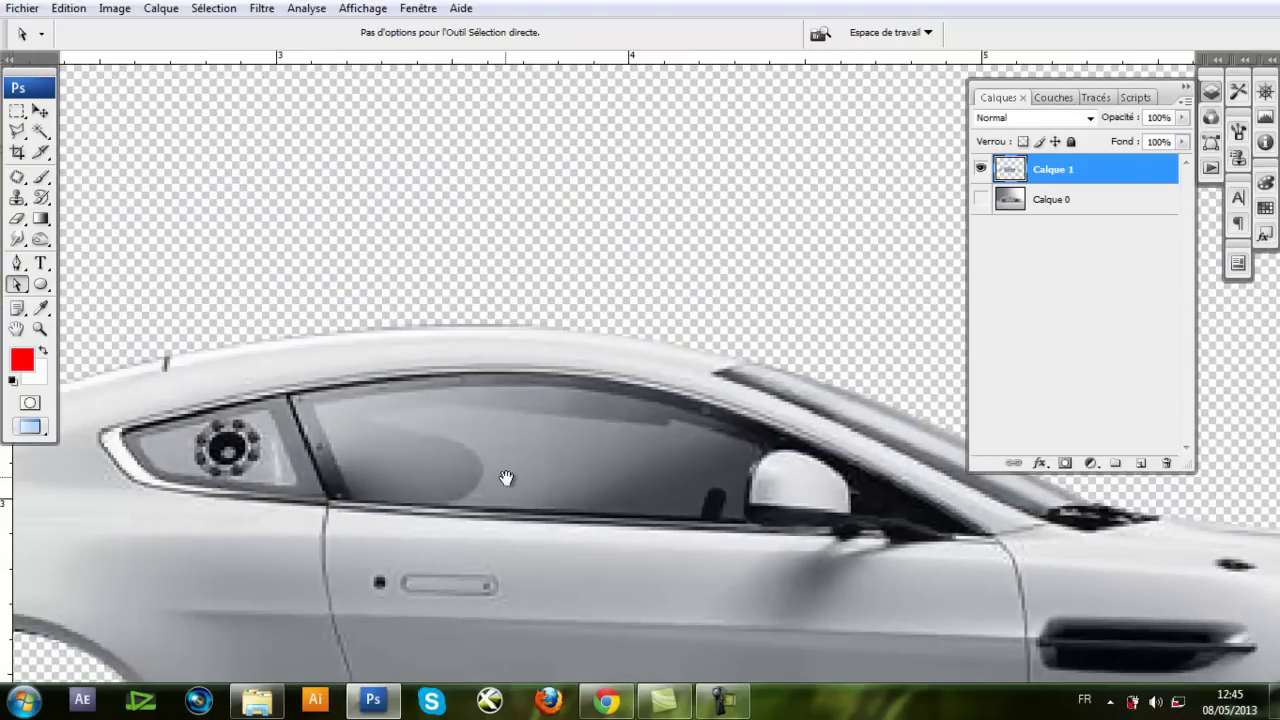
pyautogui.moveTo(471, 406); pyautogui.dragTo(511, 383)
pyautogui.click(981, 200)
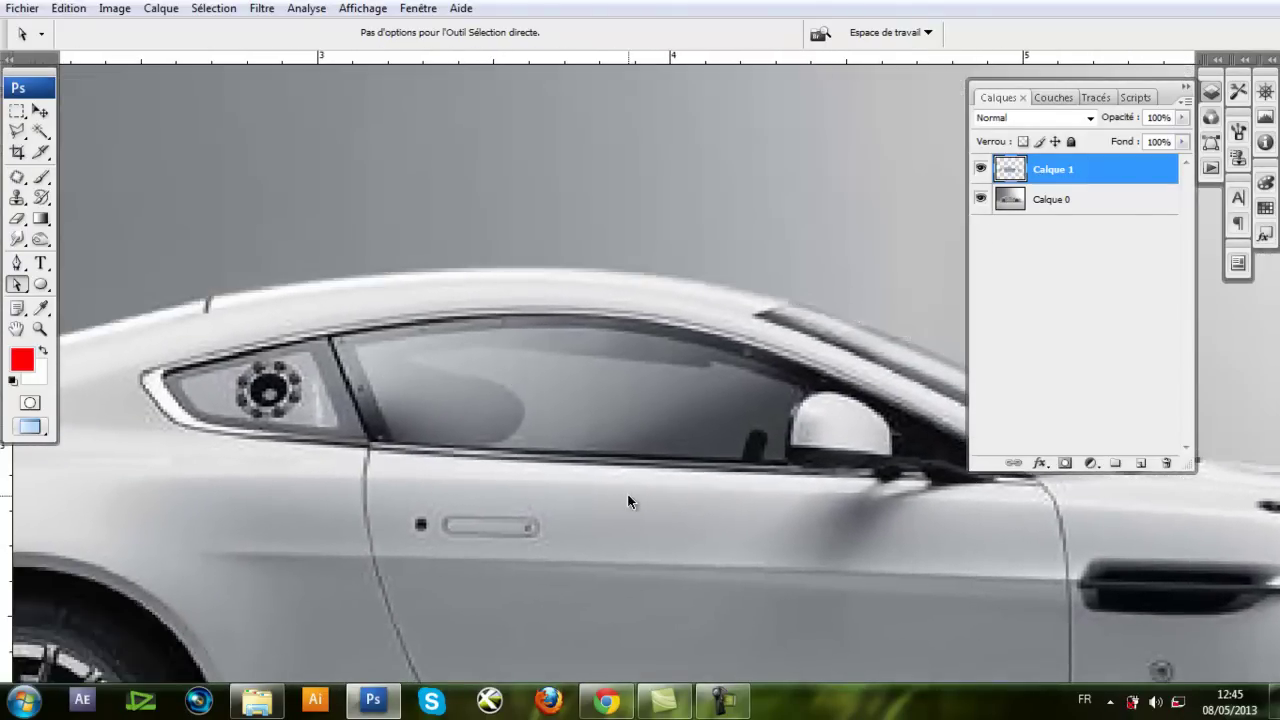
# Fit the whole car image in view and return to the standard windowed screen mode
pyautogui.hotkey('ctrl', '0')
pyautogui.press('f')
pyautogui.press('f')
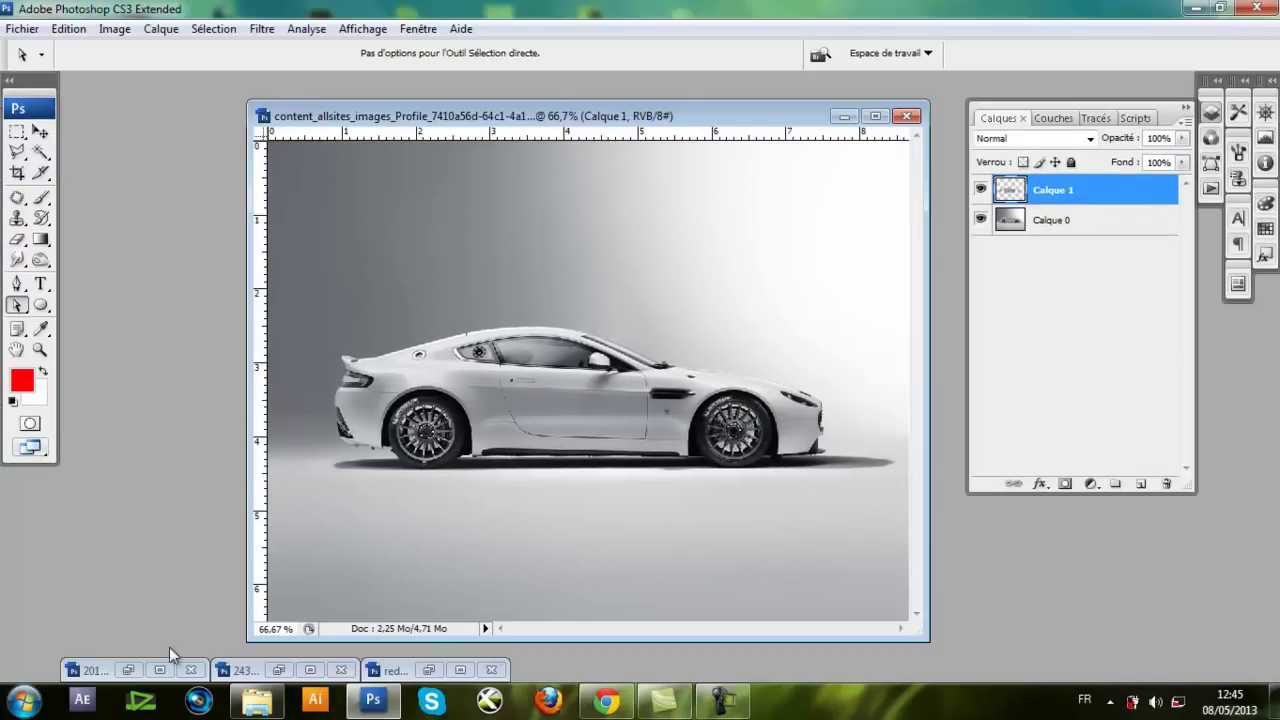
pyautogui.click(132, 672)
pyautogui.moveTo(868, 168); pyautogui.dragTo(594, 182)
pyautogui.click(869, 181)
# Restore 2439-guerriere-manga-WallFizz.jpg, copy its image into the car document as a new layer, and maximize the car document
pyautogui.click(279, 673)
pyautogui.moveTo(769, 325); pyautogui.dragTo(775, 131)
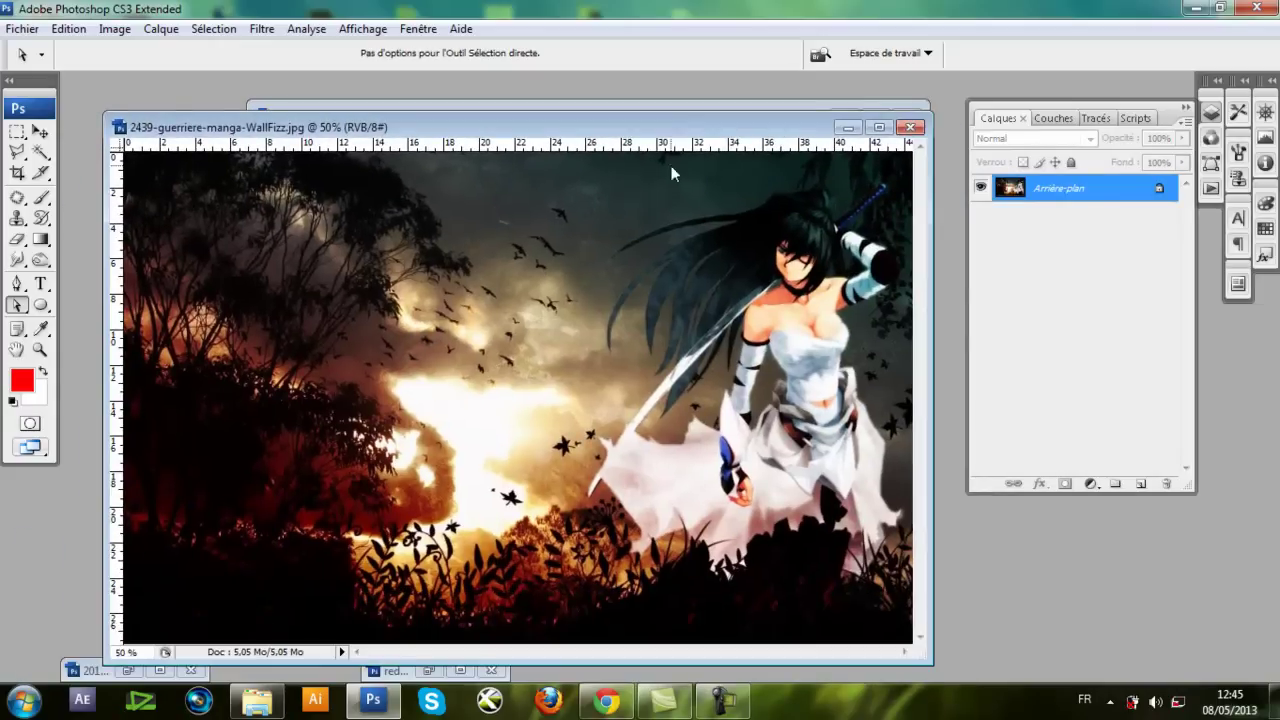
pyautogui.moveTo(671, 128); pyautogui.dragTo(622, 273)
pyautogui.click(40, 132)
pyautogui.moveTo(655, 420); pyautogui.dragTo(828, 170)
pyautogui.click(876, 117)
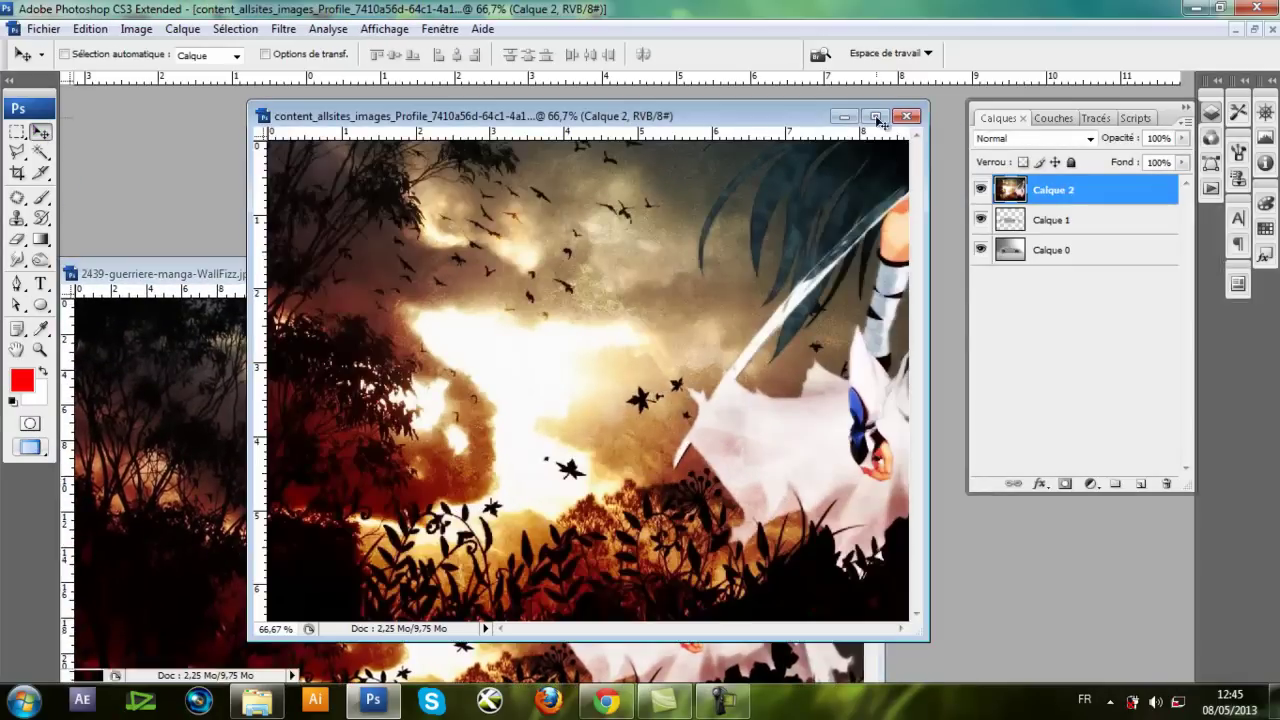
# Scale down the manga warrior image on Calque 2 with Free Transform
pyautogui.hotkey('ctrl', '-')
pyautogui.hotkey('ctrl', '-')
pyautogui.hotkey('ctrl', '-')
pyautogui.hotkey('ctrl', '-')
pyautogui.hotkey('ctrl', 't')
pyautogui.moveTo(494, 281); pyautogui.dragTo(751, 450)
pyautogui.press('Return')
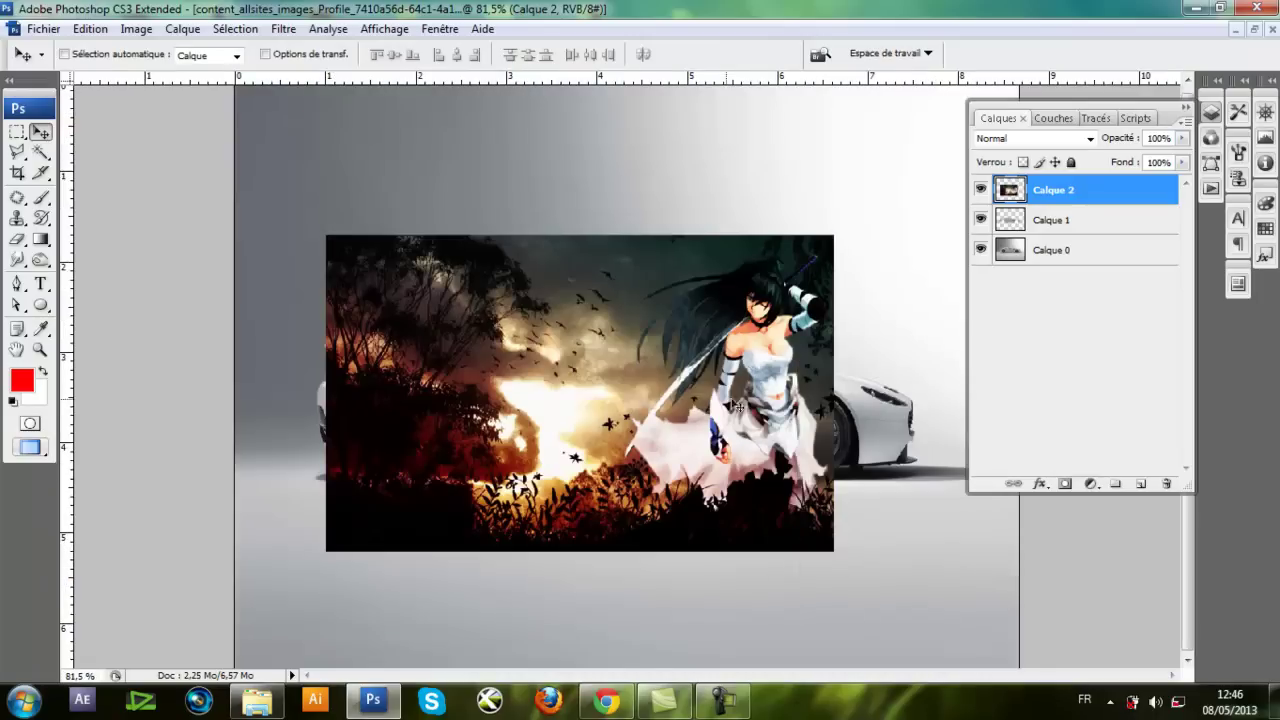
# Flip the warrior image horizontally, shrink it further and place it over the front half of the car
pyautogui.moveTo(737, 405); pyautogui.dragTo(645, 379)
pyautogui.rightClick(604, 367)
pyautogui.click(552, 382)
pyautogui.hotkey('ctrl', 't')
pyautogui.rightClick(507, 347)
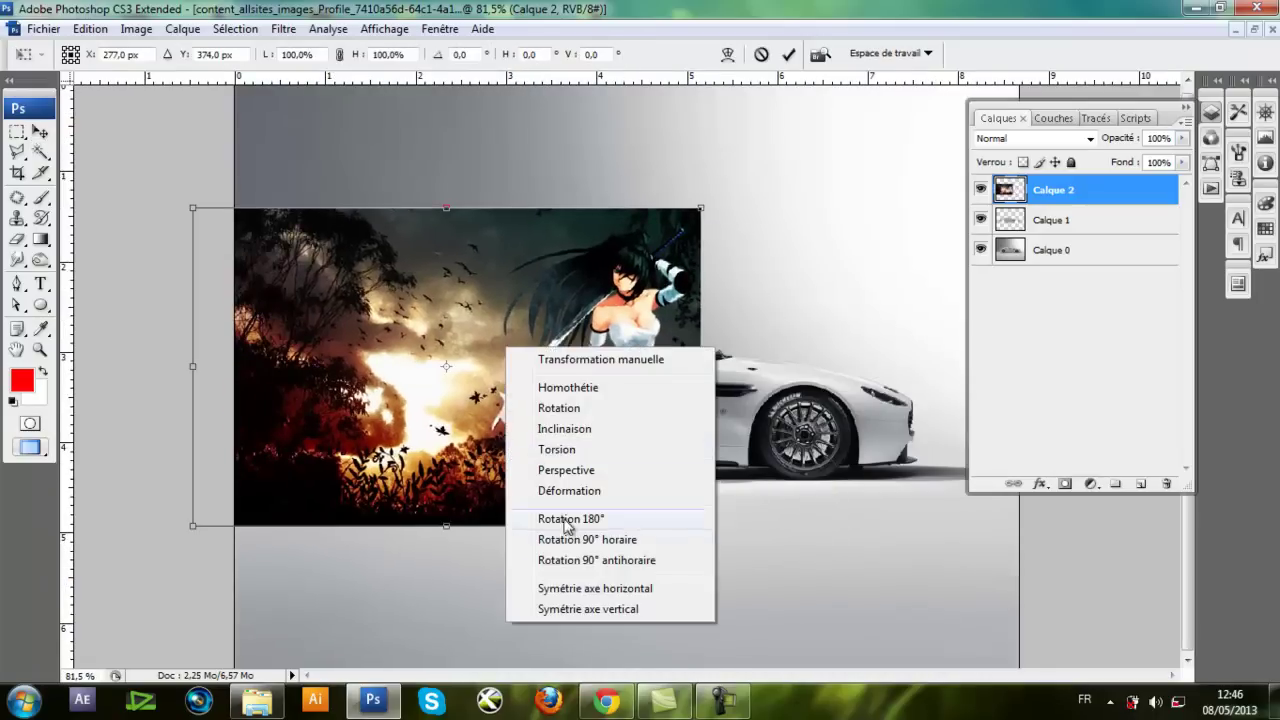
pyautogui.click(595, 588)
pyautogui.moveTo(550, 337); pyautogui.dragTo(840, 357)
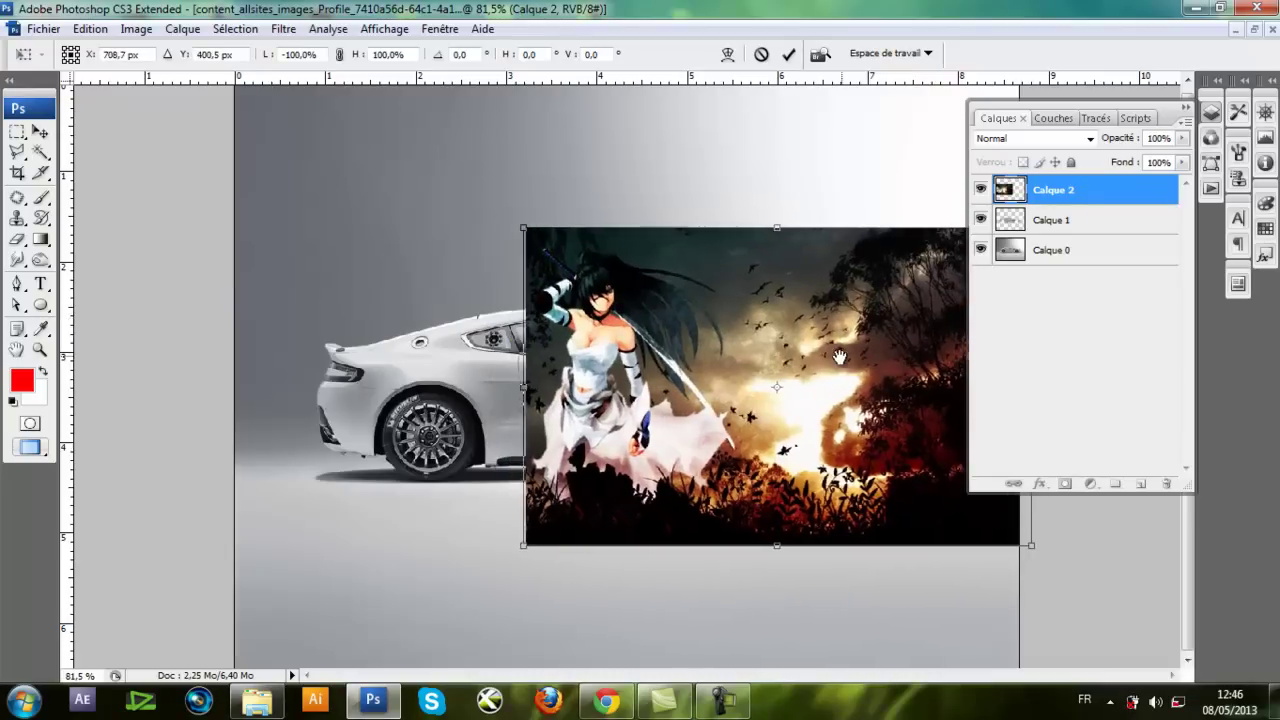
pyautogui.press('Return')
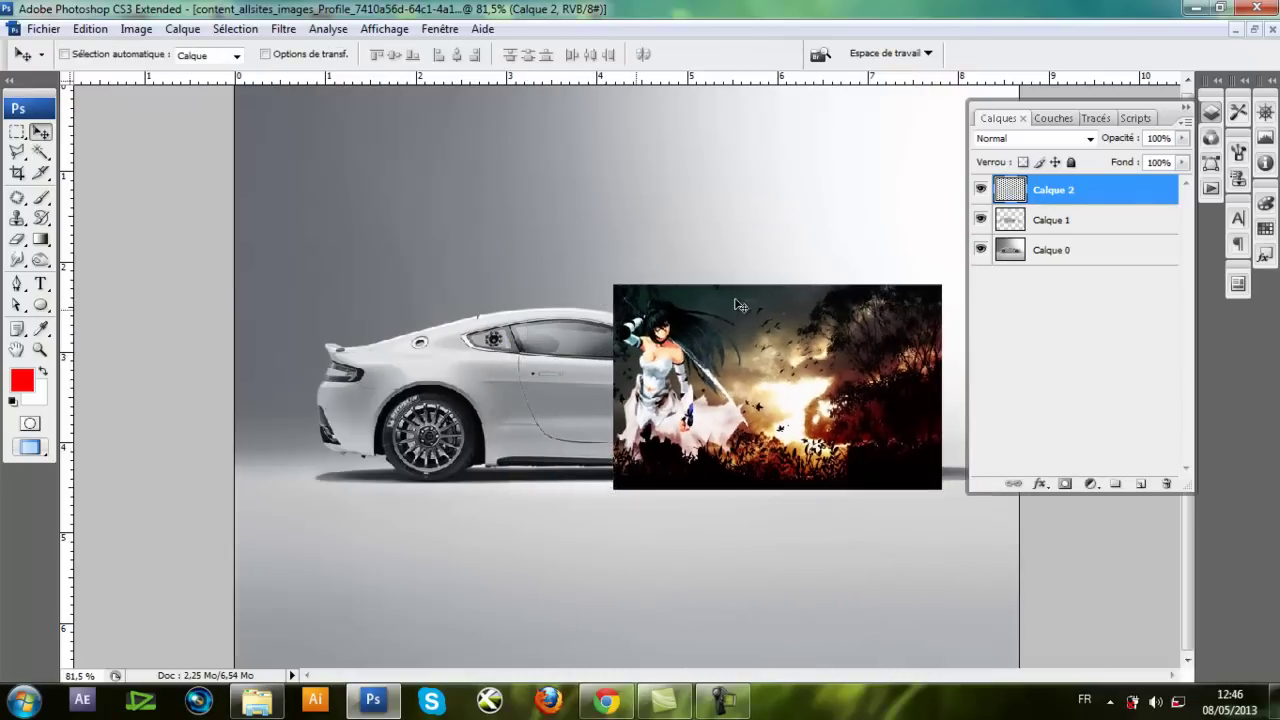
# Move the warrior image over the car's rear half at 20% layer opacity and restore the opacity to 100%
pyautogui.write('20')
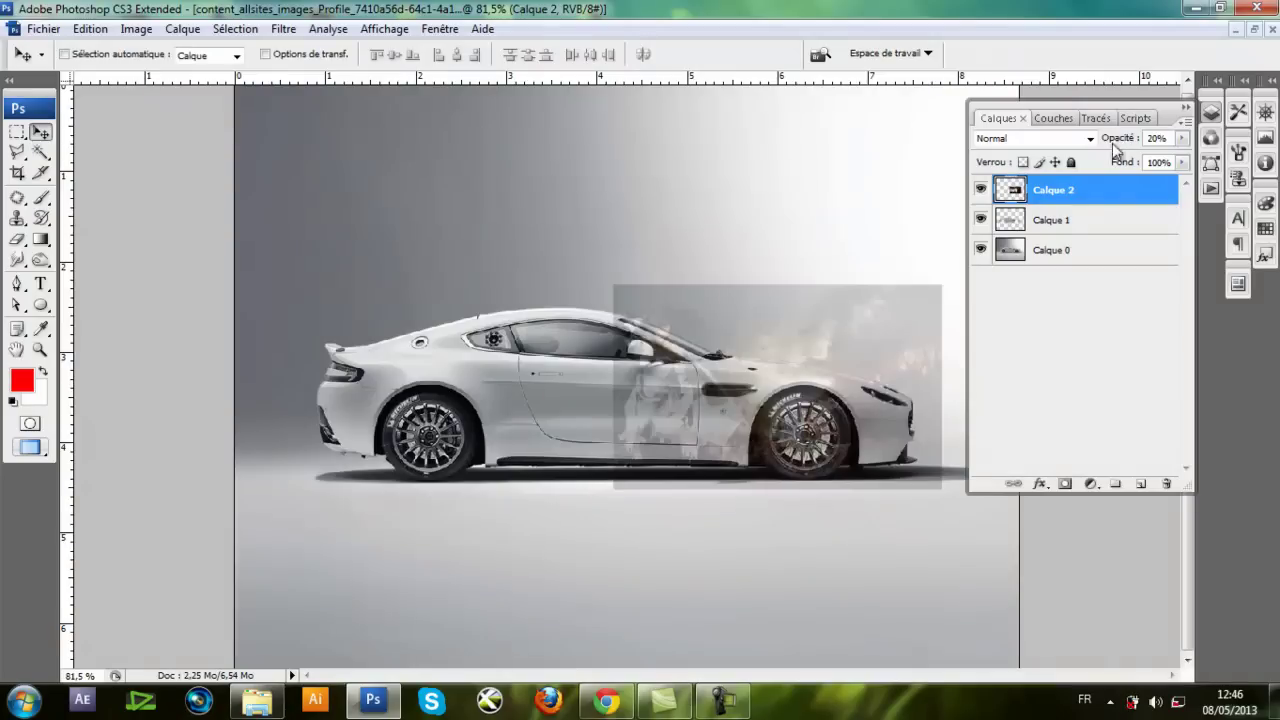
pyautogui.moveTo(783, 378); pyautogui.dragTo(489, 404)
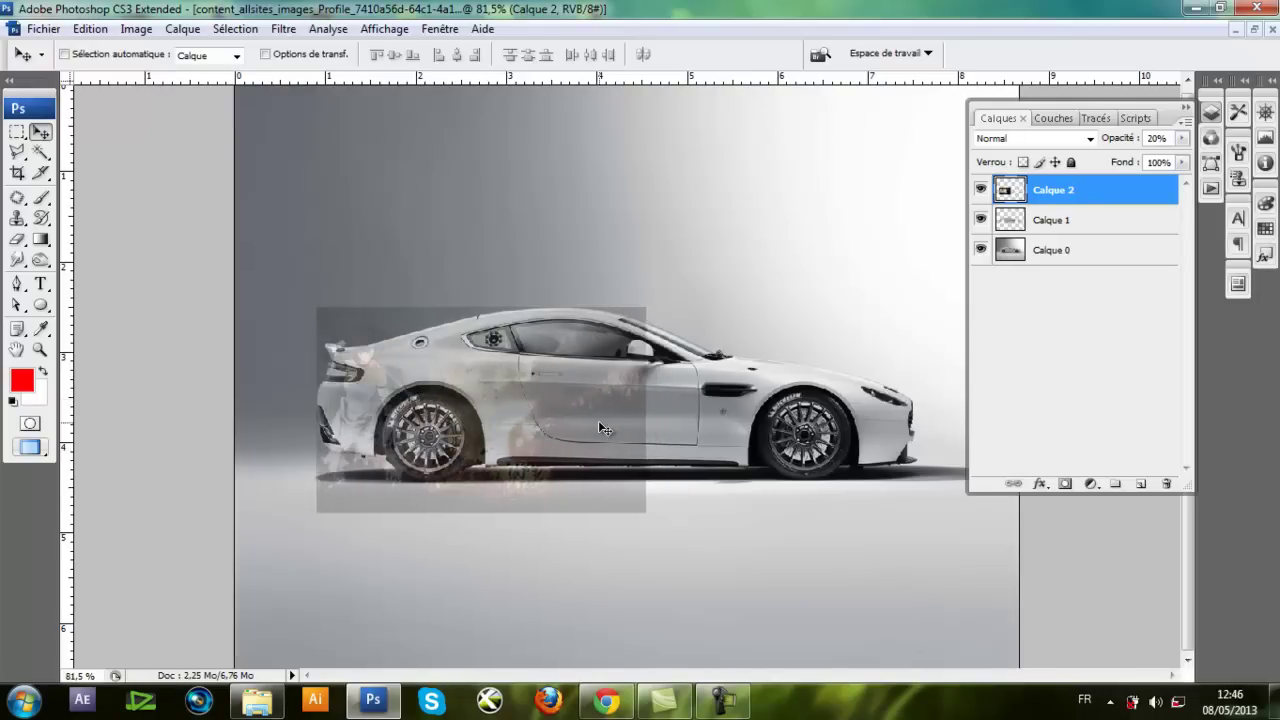
pyautogui.moveTo(1135, 160); pyautogui.dragTo(1191, 158)
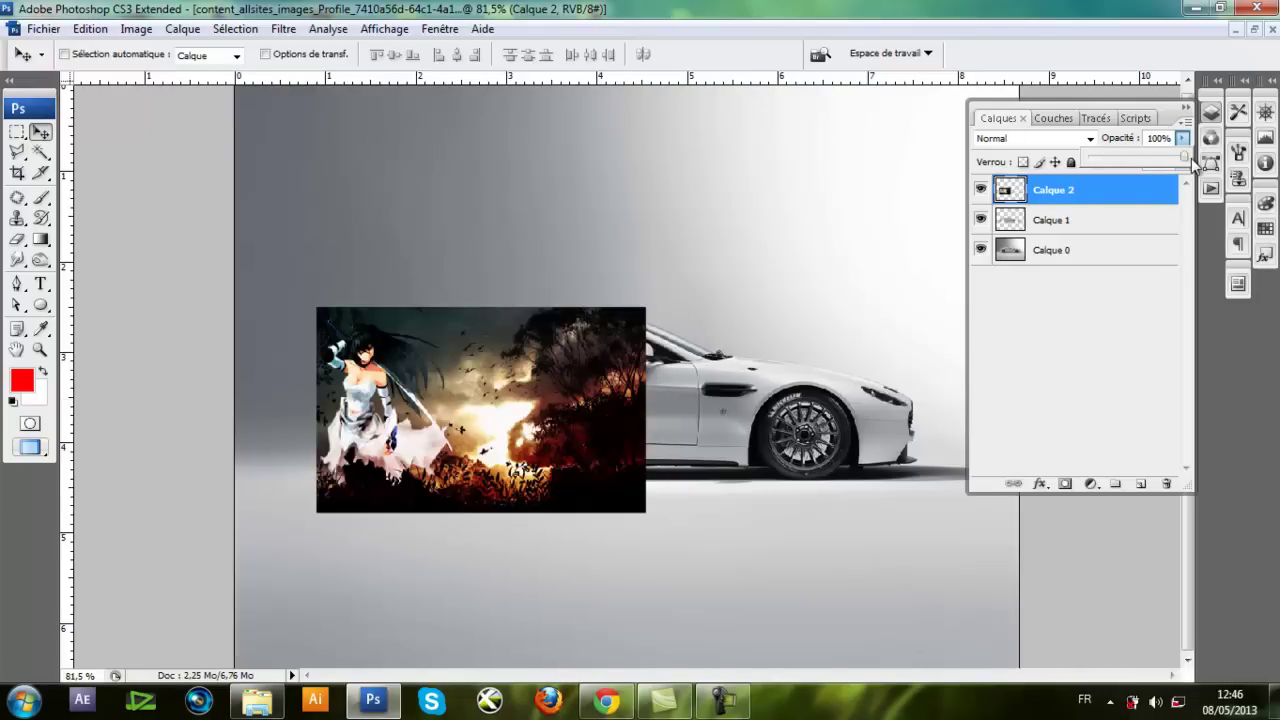
# Delete the strip of dark trees at the right edge of the warrior image and clear the selection
pyautogui.press('m')
pyautogui.moveTo(571, 234)
pyautogui.mouseDown()
pyautogui.moveTo(663, 414)
pyautogui.moveTo(834, 623)
pyautogui.mouseUp()
pyautogui.press('Delete')
pyautogui.hotkey('ctrl', 'd')
# Position the warrior image over the car's doors at 38% opacity and restore Calque 2 to 100% opacity
pyautogui.click(40, 133)
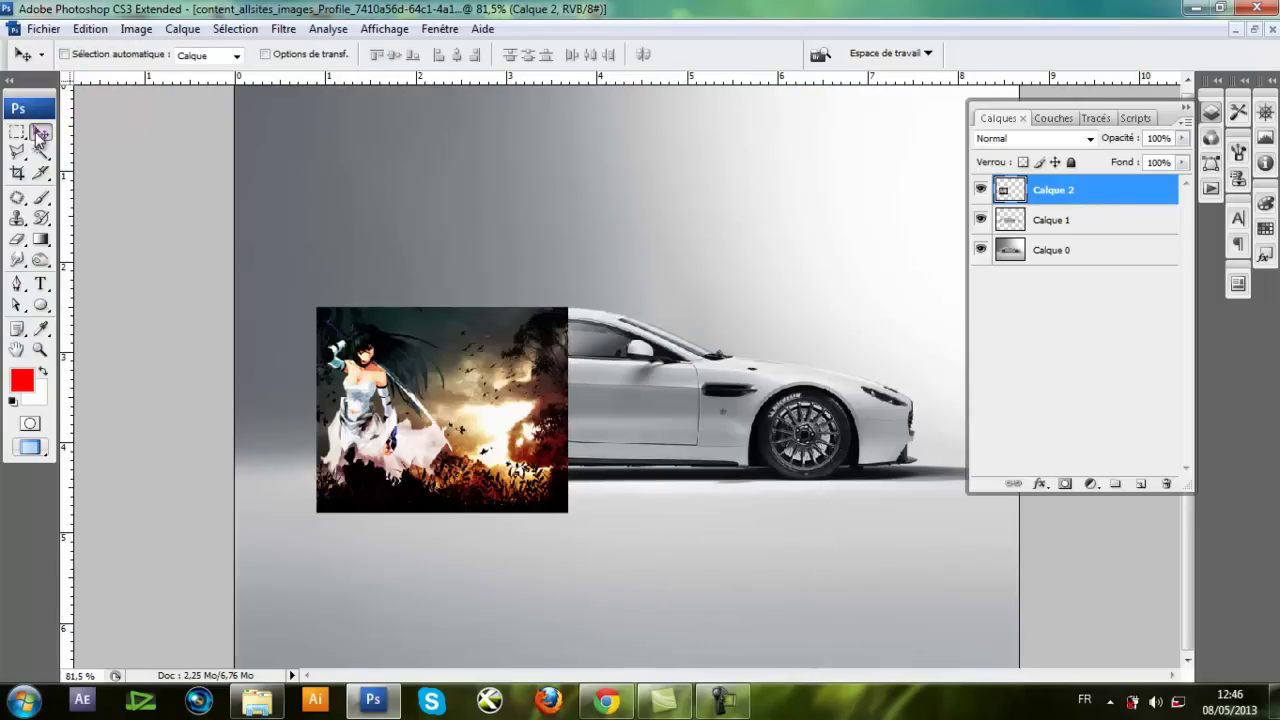
pyautogui.click(1182, 145)
pyautogui.moveTo(1190, 160); pyautogui.dragTo(1147, 160)
pyautogui.moveTo(475, 409); pyautogui.dragTo(628, 411)
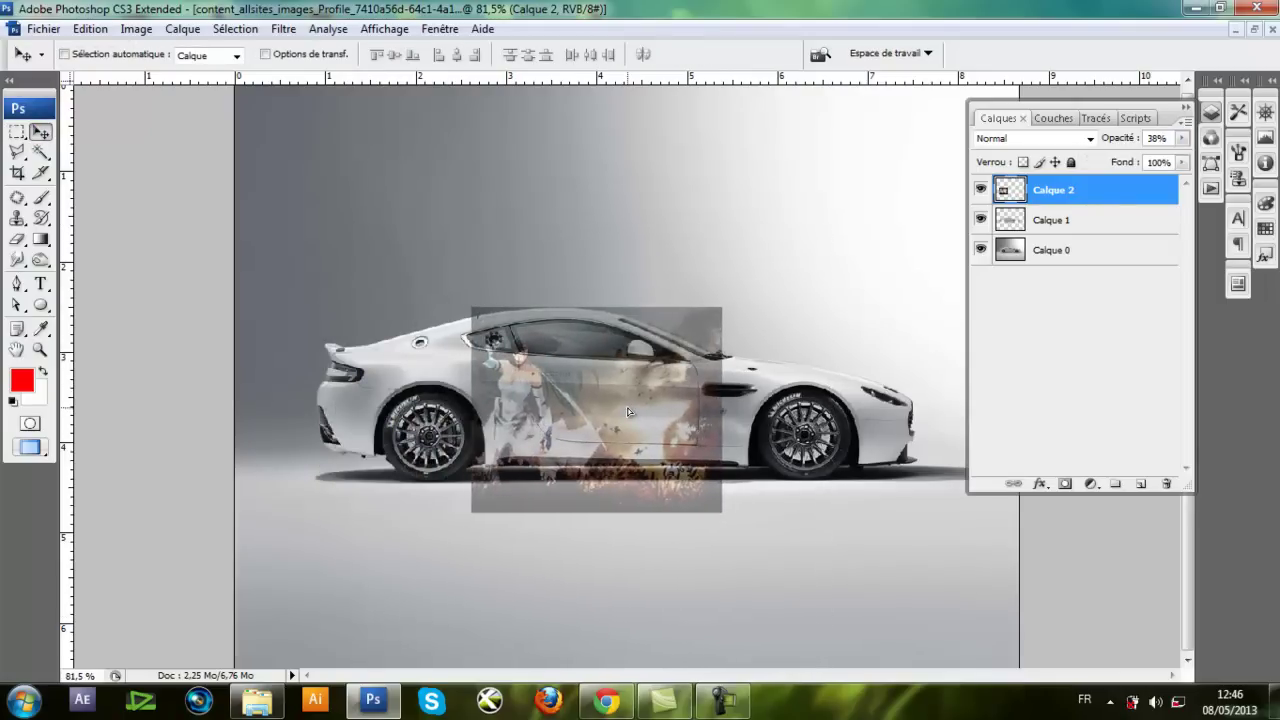
pyautogui.click(1182, 138)
pyautogui.moveTo(1147, 160); pyautogui.dragTo(1192, 160)
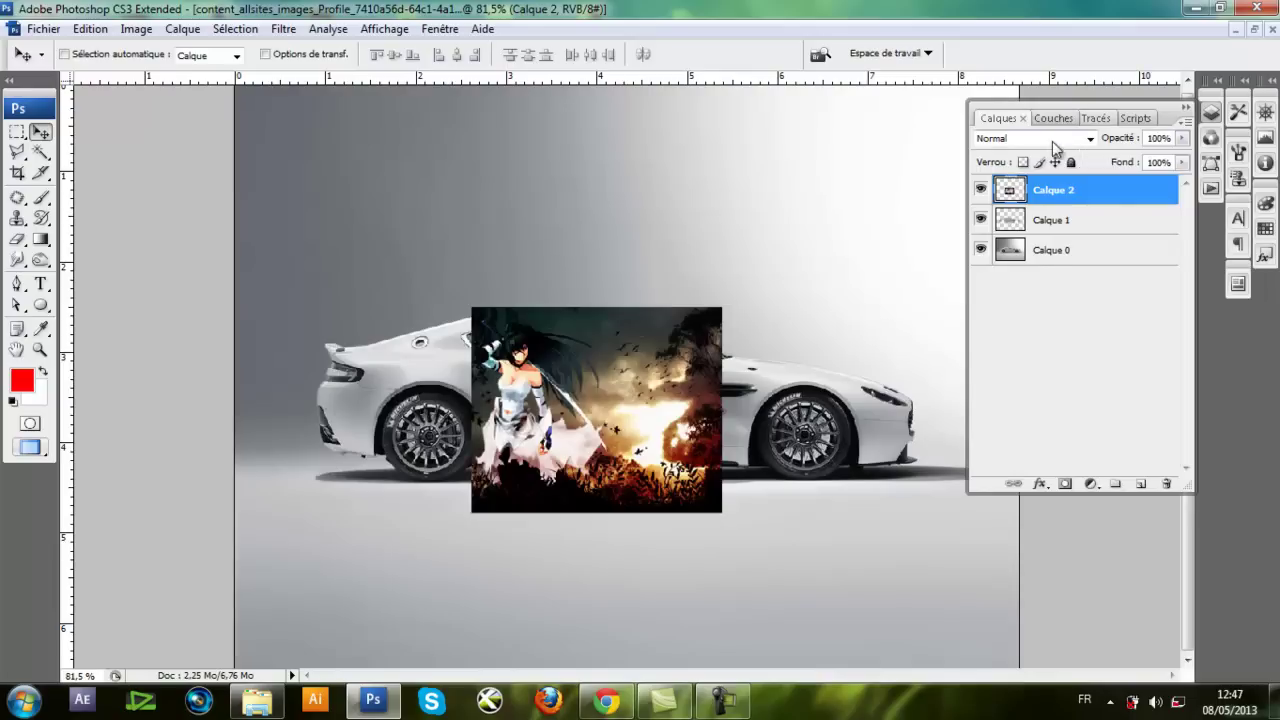
# Try out the blend modes on Calque 2 and set it to Produit
pyautogui.click(1050, 138)
pyautogui.click(1020, 200)
pyautogui.press('Down')
pyautogui.press('Down')
pyautogui.press('Down')
pyautogui.press('Down')
pyautogui.press('Down')
pyautogui.press('Down')
pyautogui.press('Down')
pyautogui.press('Down')
pyautogui.press('Down')
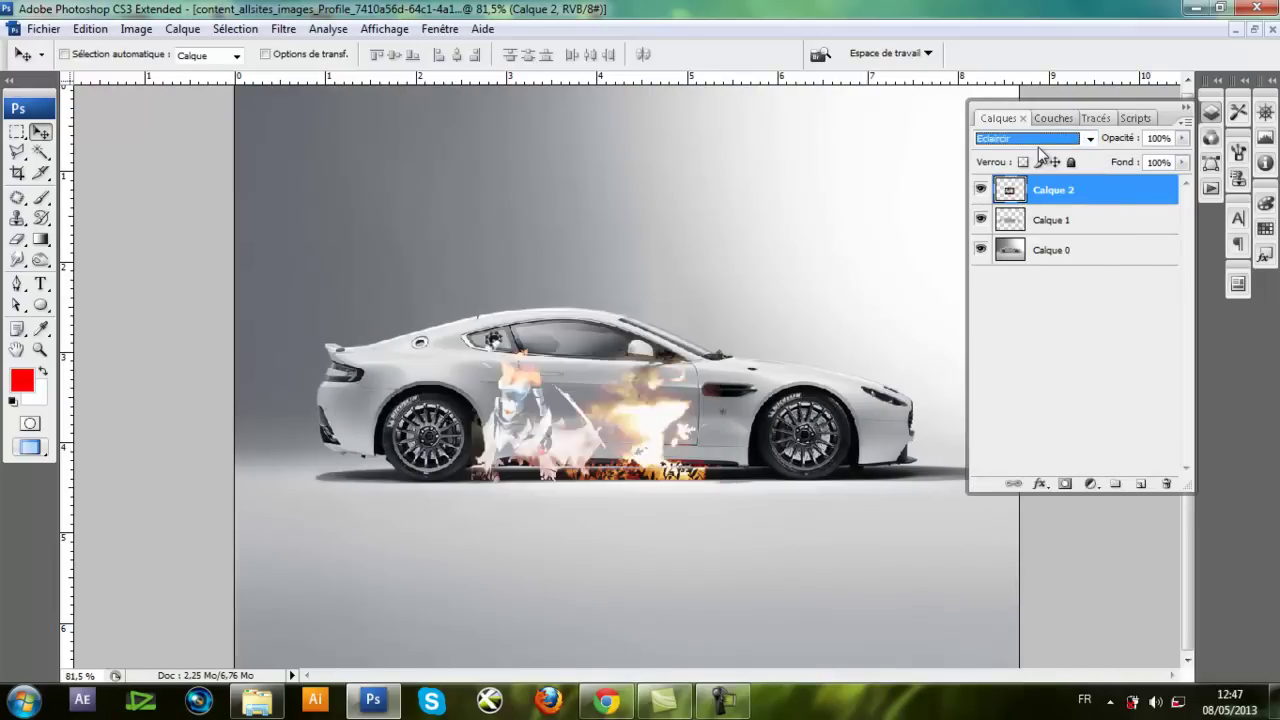
pyautogui.press('Down')
pyautogui.press('Down')
pyautogui.press('Down')
pyautogui.press('Down')
pyautogui.press('Down')
pyautogui.press('Down')
pyautogui.press('Down')
pyautogui.press('Down')
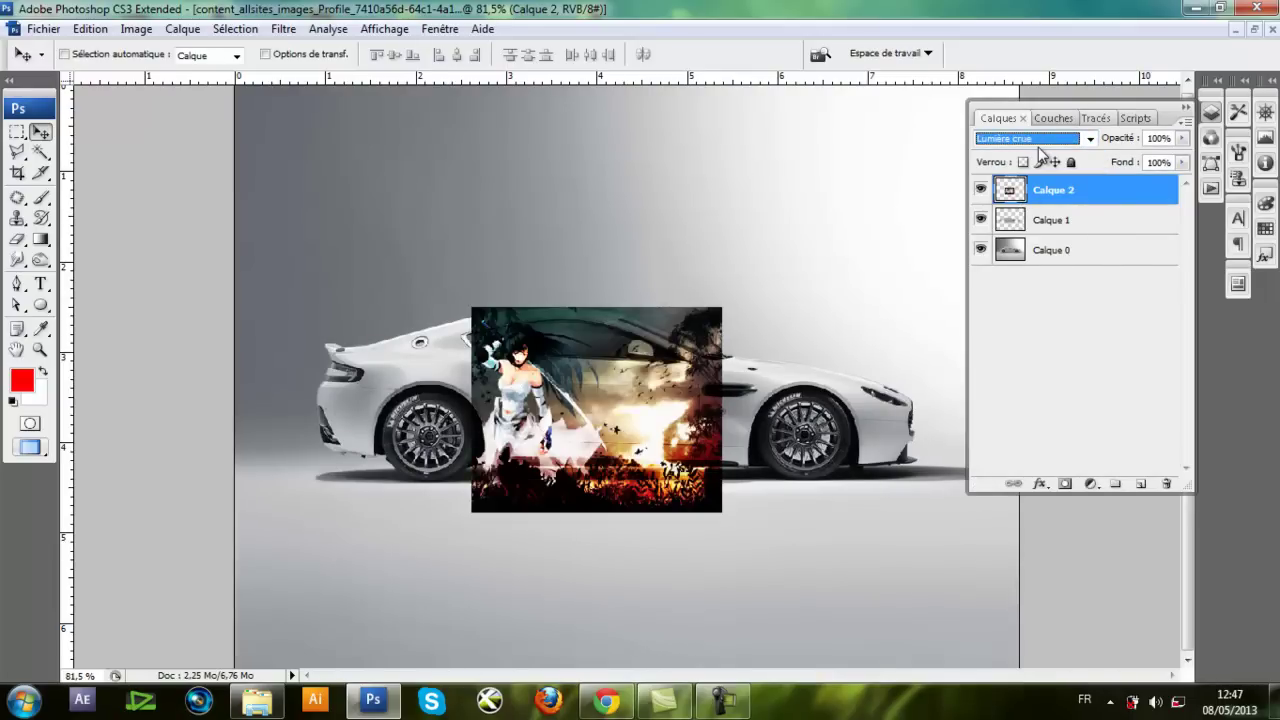
pyautogui.press('Up')
pyautogui.press('Up')
pyautogui.press('Up')
pyautogui.press('Up')
pyautogui.press('Up')
pyautogui.press('Up')
pyautogui.press('Up')
pyautogui.press('Up')
pyautogui.press('Up')
pyautogui.press('Up')
pyautogui.press('Up')
pyautogui.press('Up')
pyautogui.press('Up')
pyautogui.press('Up')
pyautogui.press('Up')
pyautogui.press('Up')
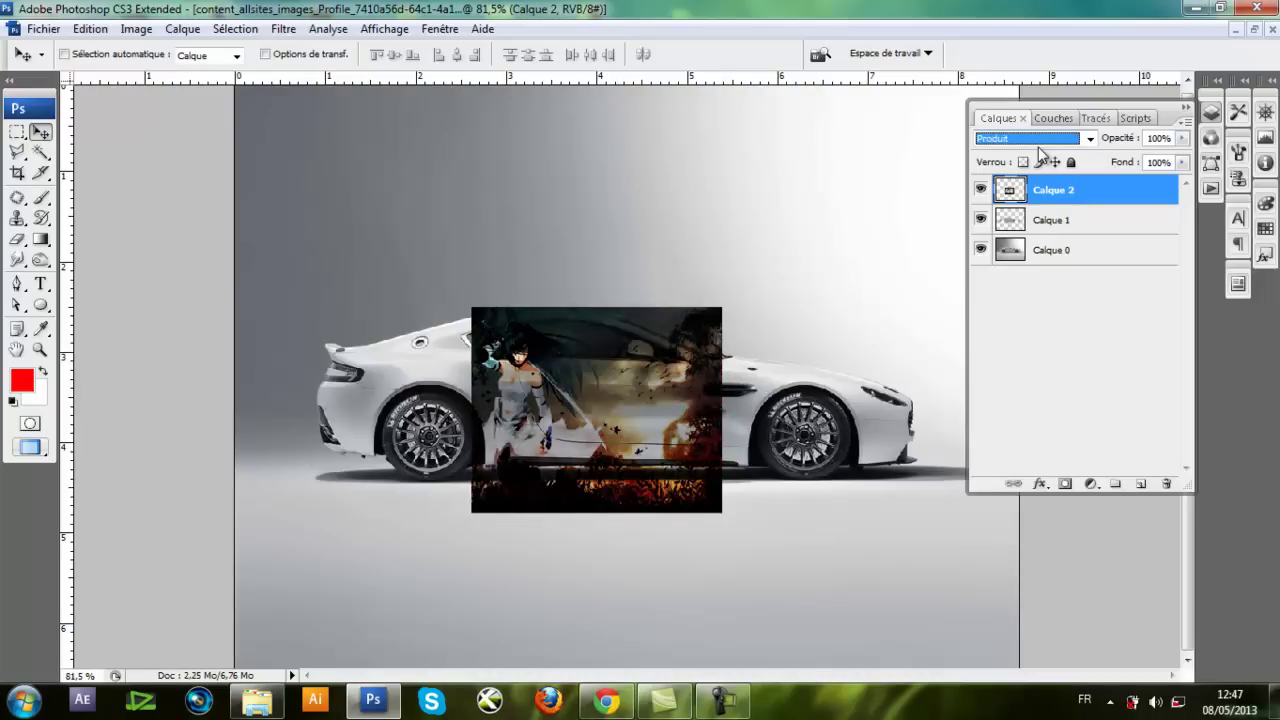
# Lower Calque 2's opacity to 77%, delete the parts of the warrior image outside the car body outline, and clear the selection
pyautogui.moveTo(1182, 138); pyautogui.dragTo(1161, 158)
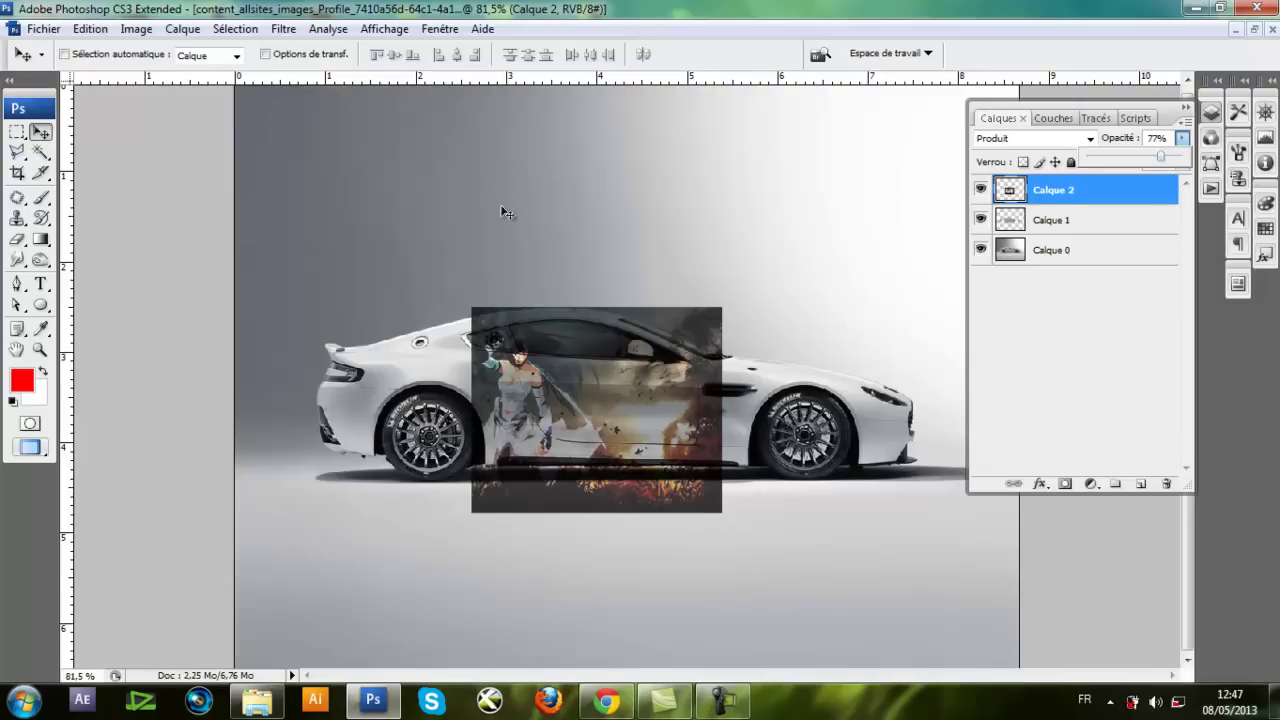
pyautogui.keyDown('ctrl'); pyautogui.click(1019, 229); pyautogui.keyUp('ctrl')
pyautogui.press('Delete')
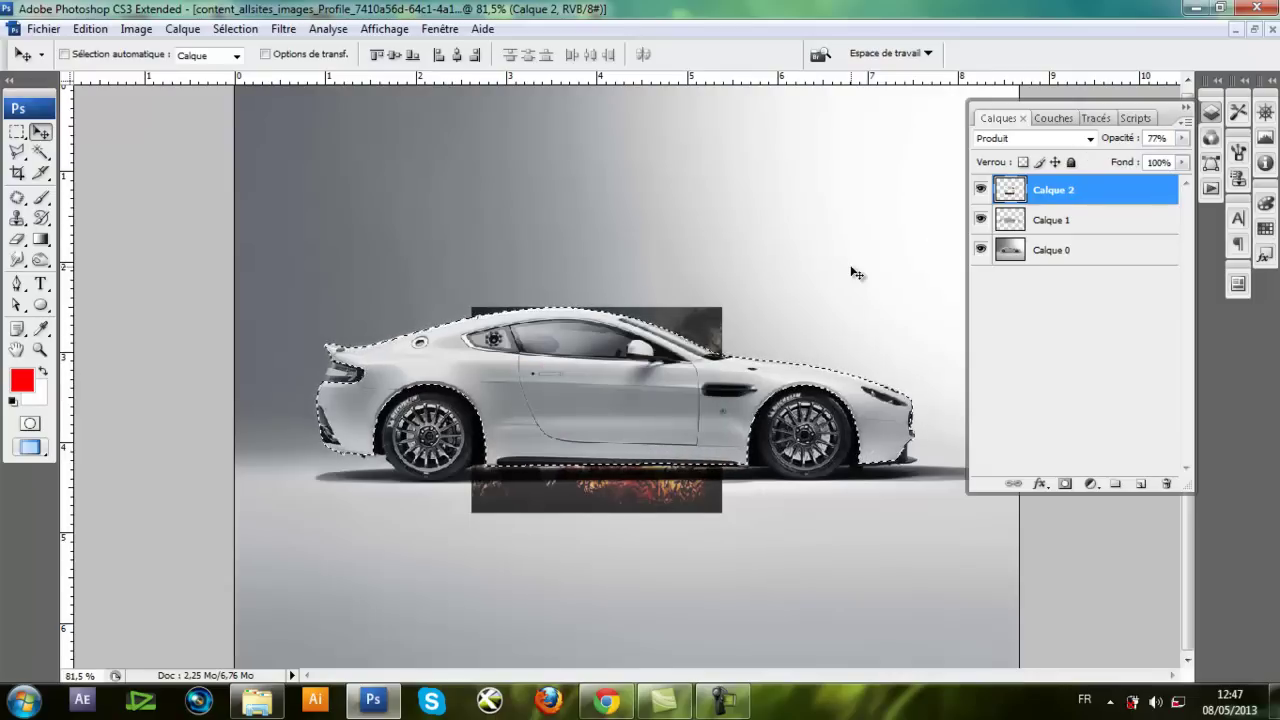
pyautogui.hotkey('ctrl', 'z')
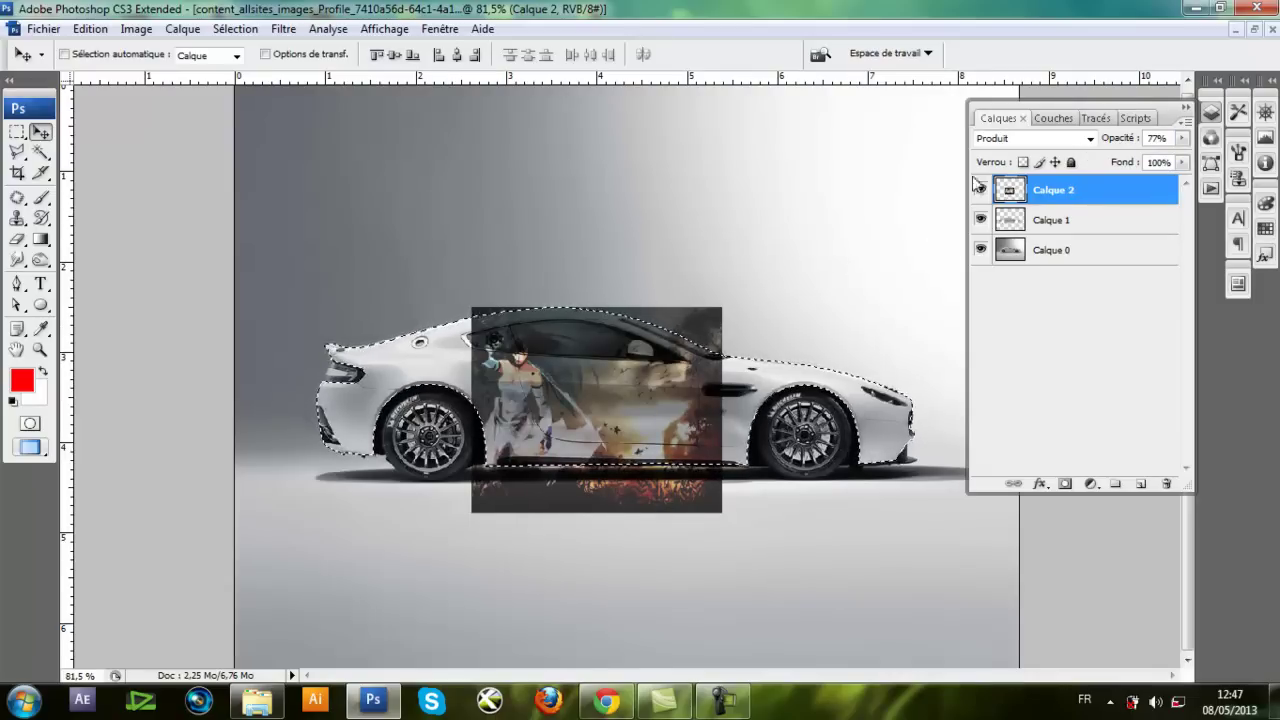
pyautogui.click(234, 29)
pyautogui.click(249, 103)
pyautogui.press('Delete')
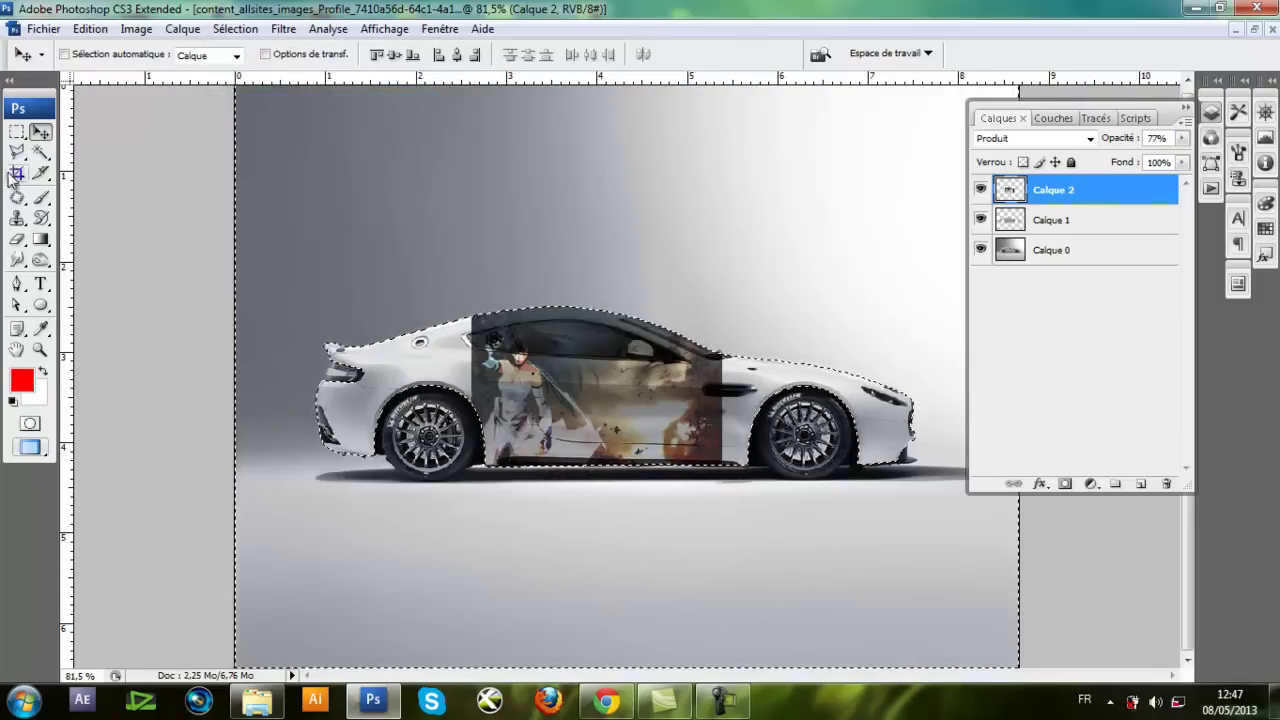
pyautogui.press('m')
pyautogui.hotkey('ctrl', 'd')
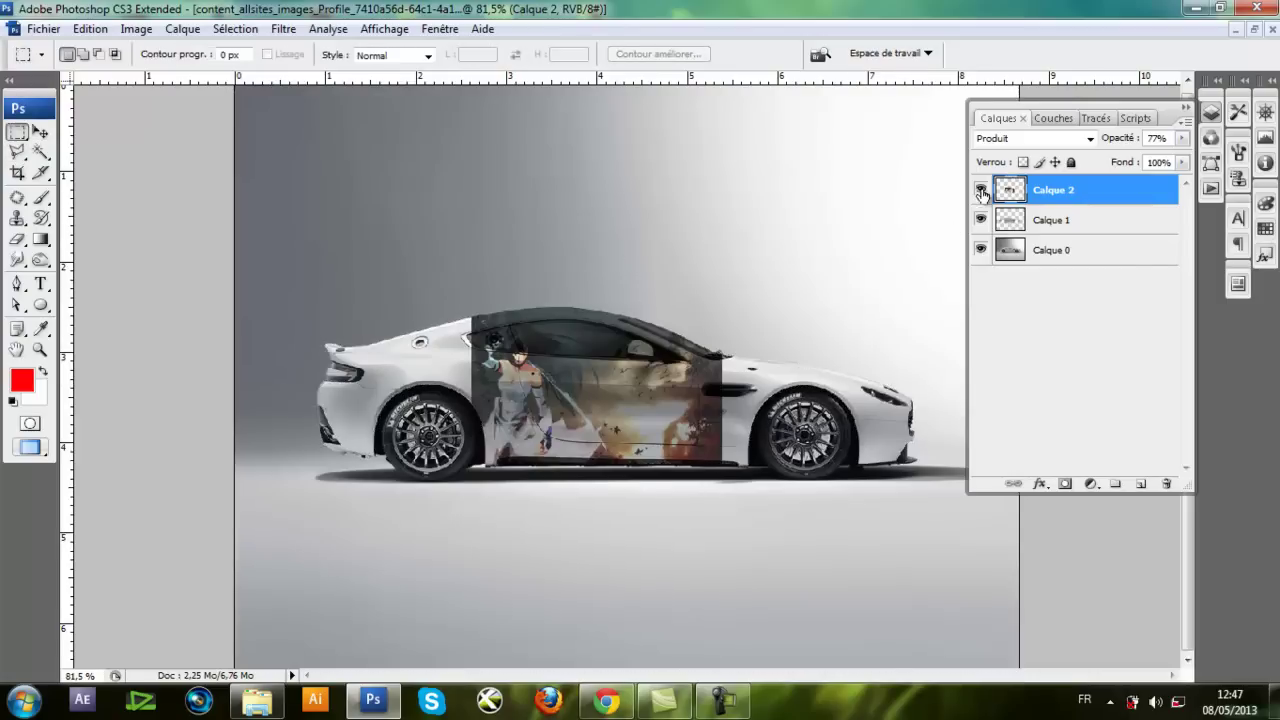
# Hide Calque 2 and Calque 1 and trace the upper edge of the side windows on Calque 0 with the Pen tool
pyautogui.click(981, 191)
pyautogui.click(980, 219)
pyautogui.click(1008, 250)
pyautogui.click(17, 284)
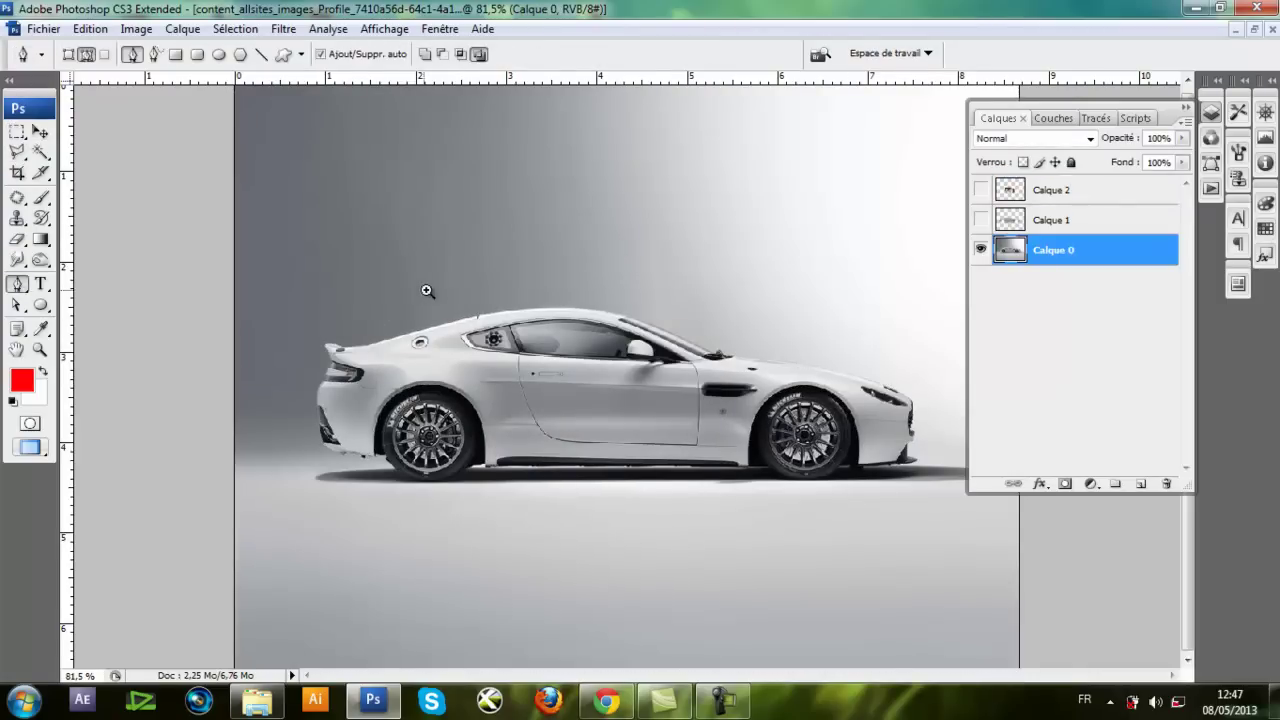
pyautogui.moveTo(428, 289); pyautogui.dragTo(738, 427)
pyautogui.moveTo(593, 319); pyautogui.dragTo(621, 361)
pyautogui.moveTo(586, 281); pyautogui.dragTo(691, 288)
pyautogui.moveTo(836, 339); pyautogui.dragTo(690, 299)
pyautogui.moveTo(875, 387); pyautogui.dragTo(985, 482)
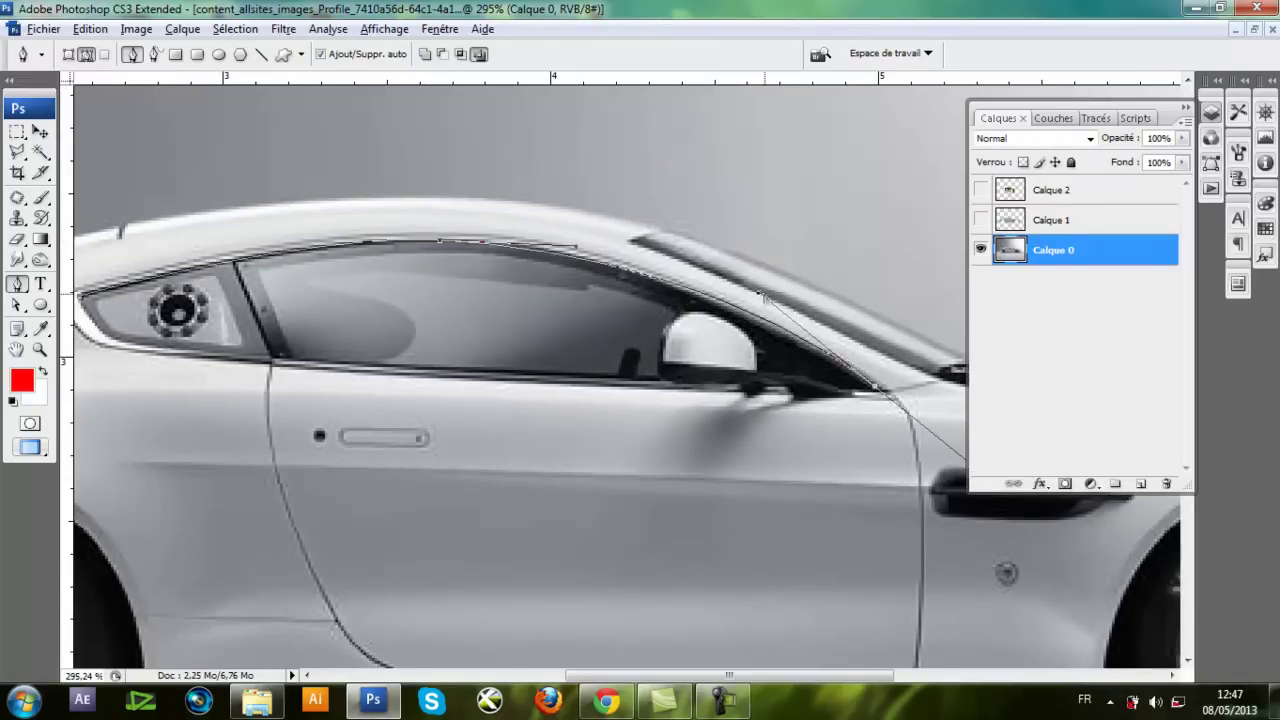
pyautogui.moveTo(761, 293); pyautogui.dragTo(742, 299)
# Continue the window path around the mirror and along the lower edge to the rear corner, and convert it to a selection
pyautogui.moveTo(942, 456); pyautogui.dragTo(770, 383)
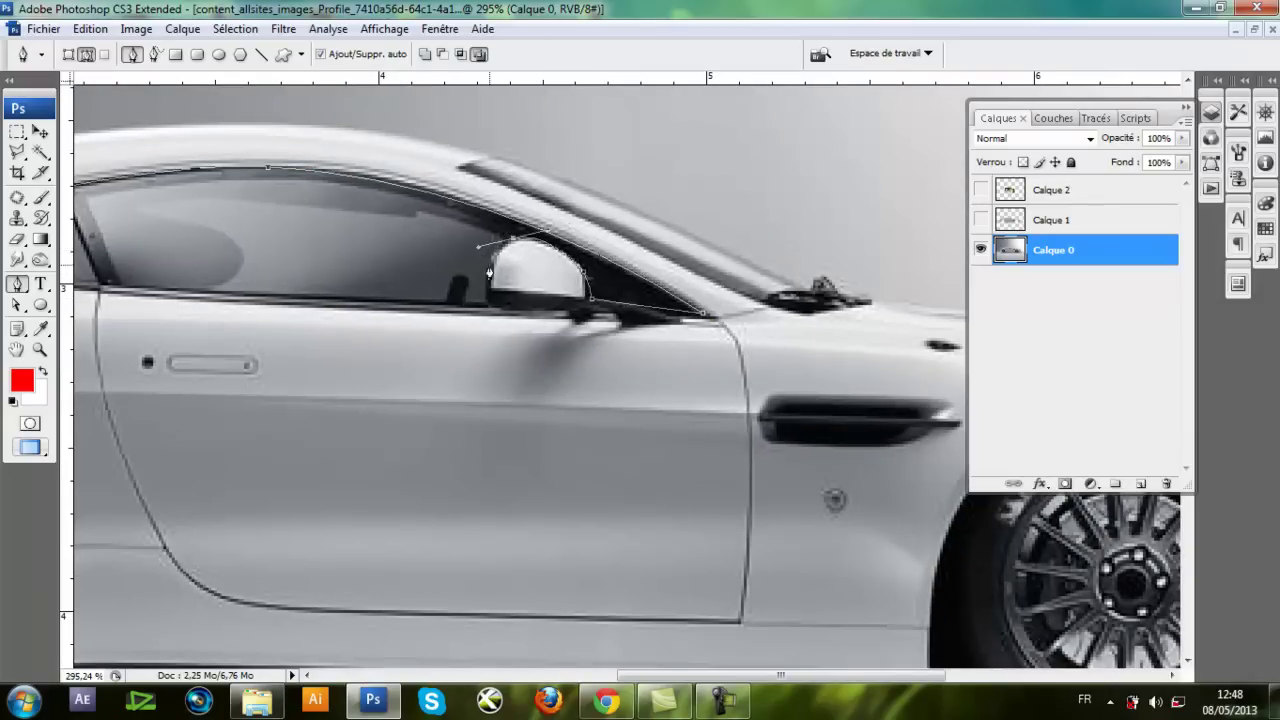
pyautogui.hscroll(-3, 490, 296)
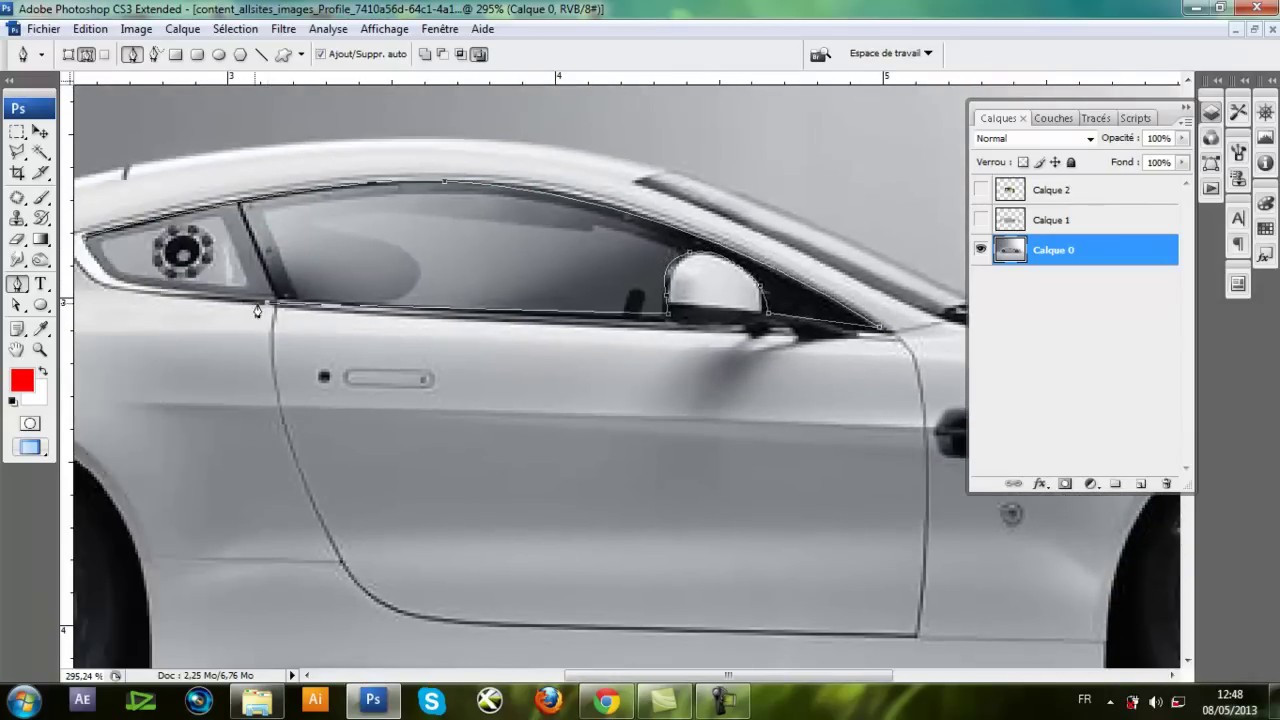
pyautogui.moveTo(170, 292); pyautogui.dragTo(339, 331)
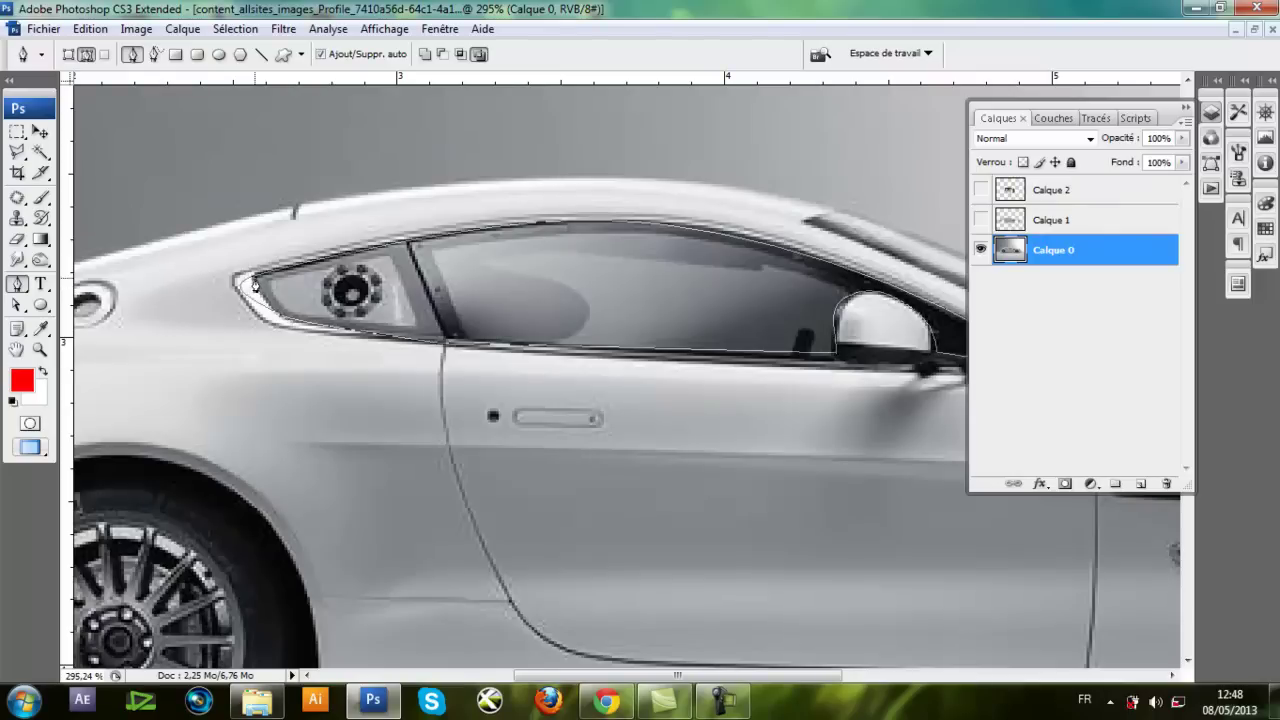
pyautogui.click(17, 305)
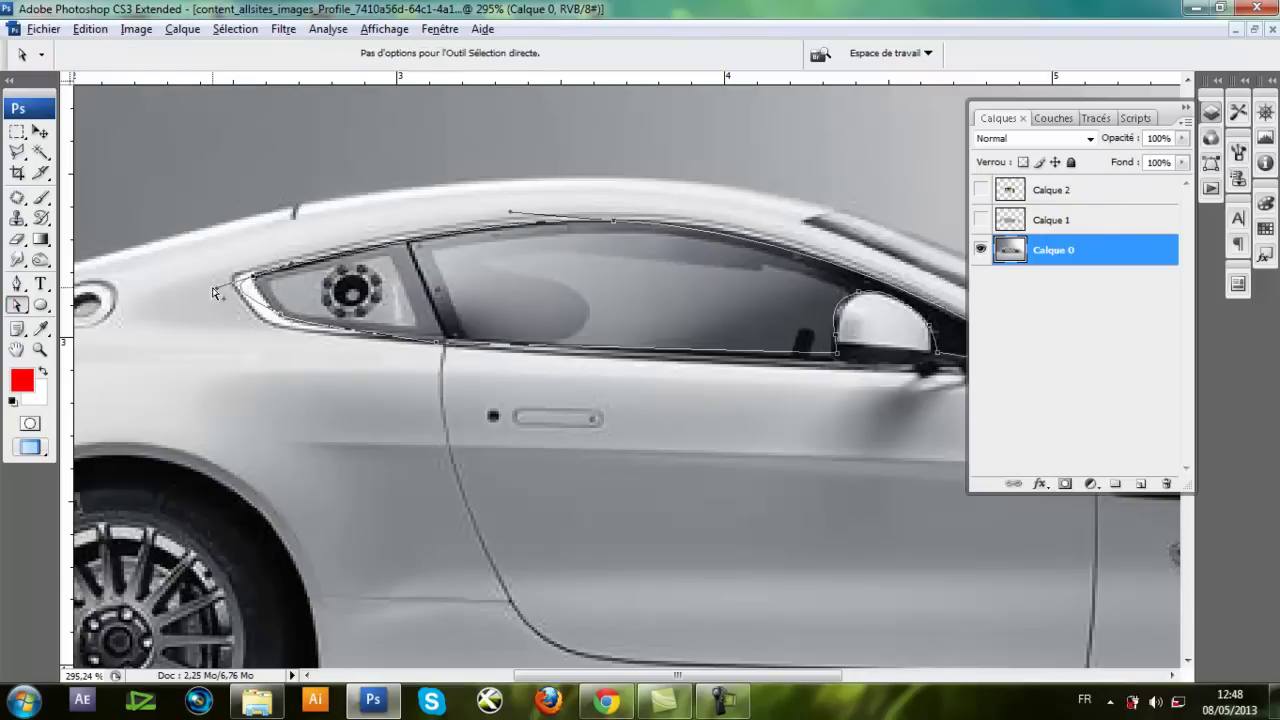
pyautogui.hotkey('ctrl', 'Return')
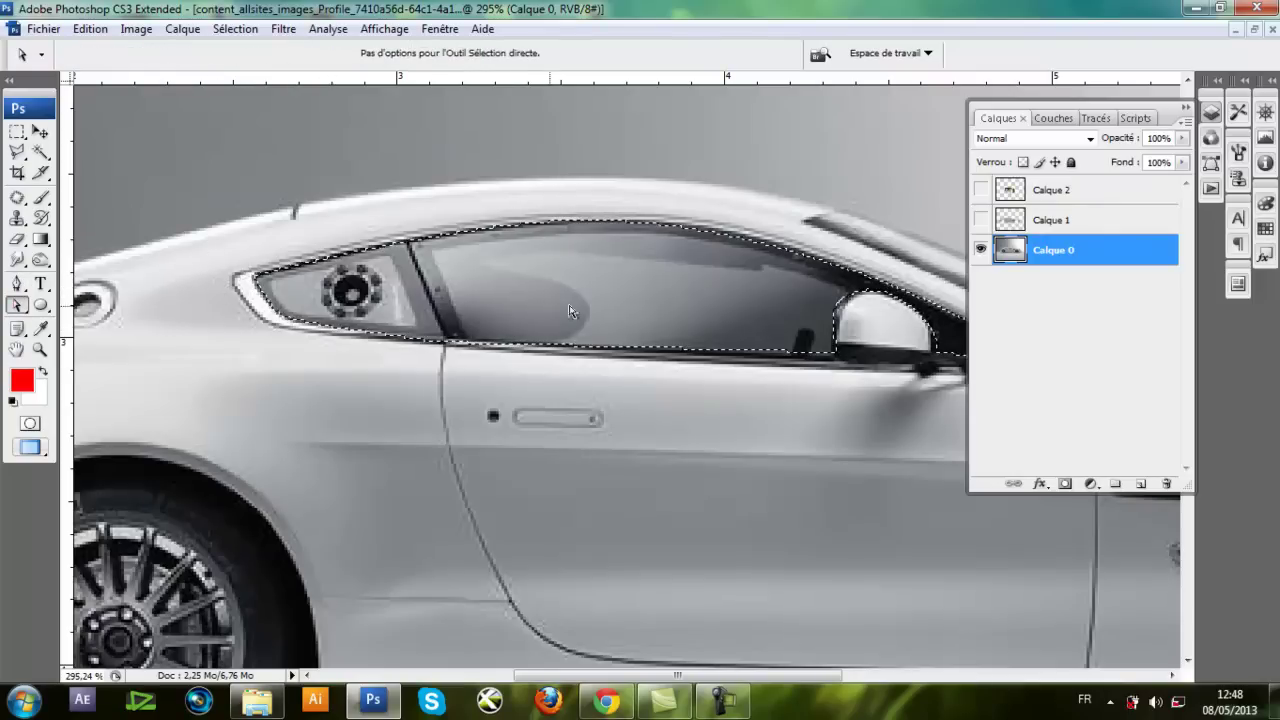
# Show Calque 2, delete the warrior image inside the side window selection, and clear the selection
pyautogui.click(1050, 189)
pyautogui.click(980, 189)
pyautogui.press('Delete')
pyautogui.moveTo(908, 260); pyautogui.dragTo(658, 261)
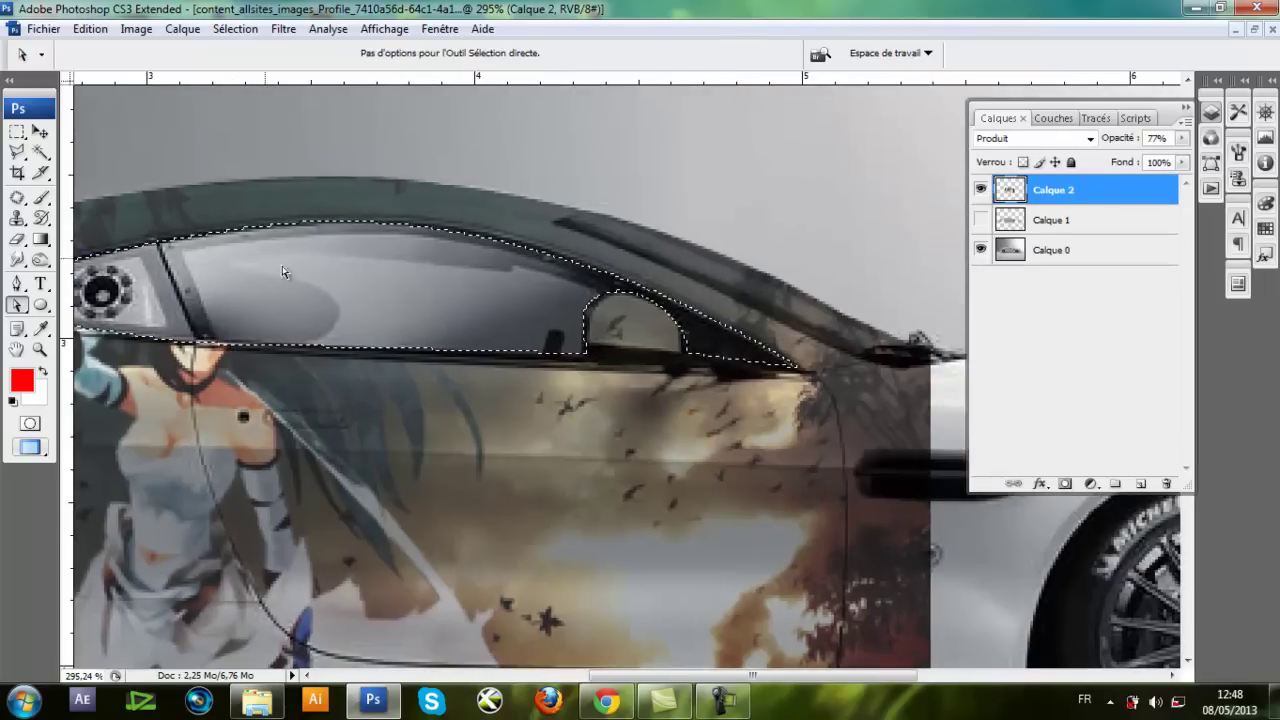
pyautogui.click(18, 132)
pyautogui.hotkey('ctrl', 'd')
pyautogui.hotkey('ctrl', 'alt', '0')
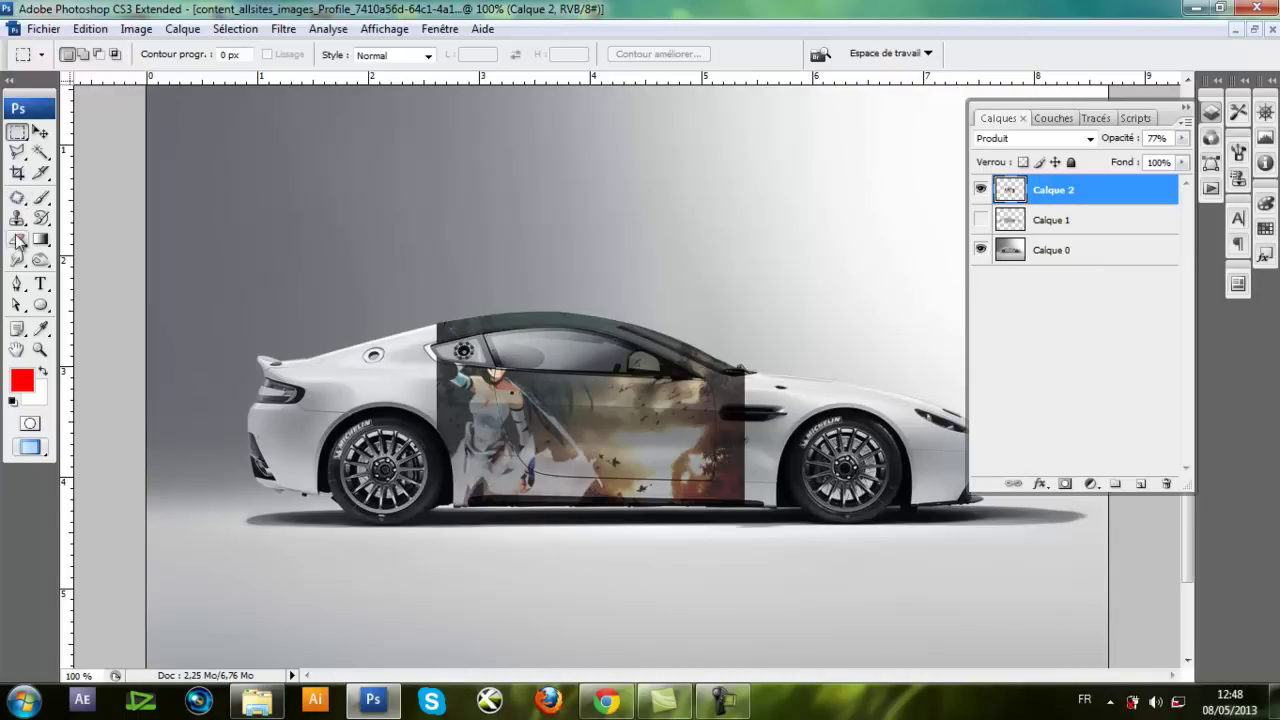
pyautogui.click(17, 242)
pyautogui.rightClick(388, 294)
pyautogui.click(568, 464)
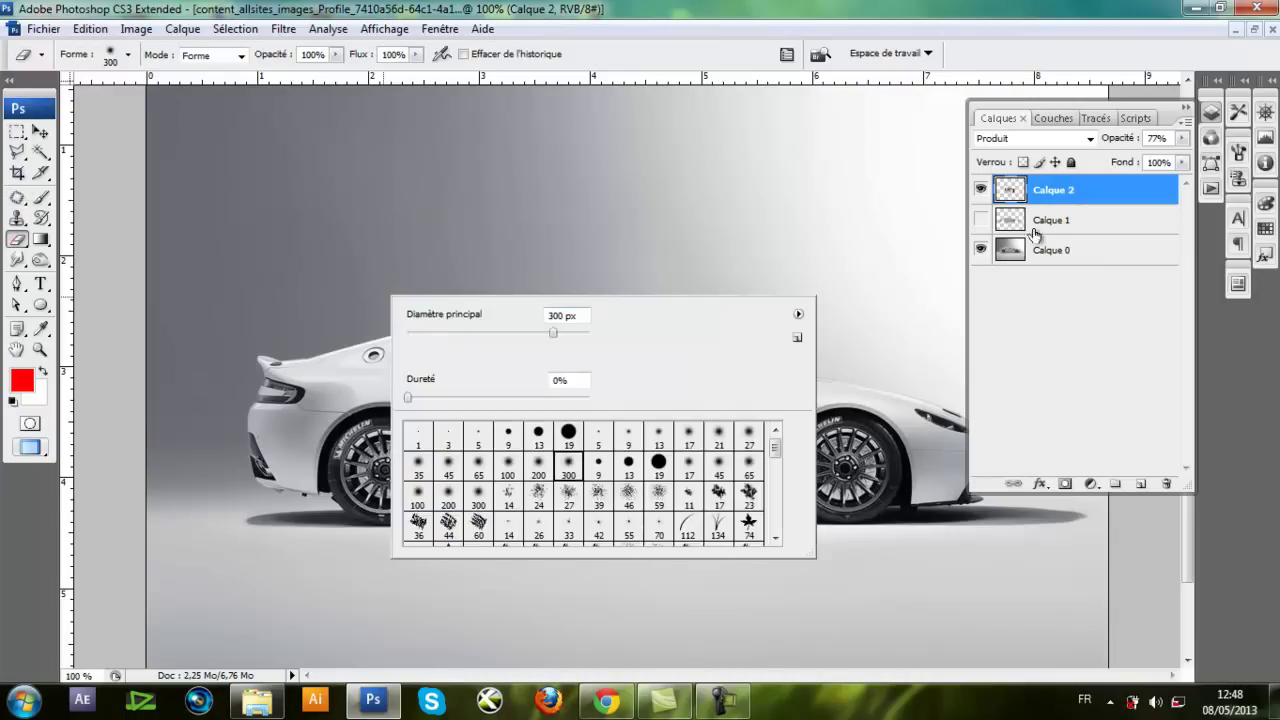
pyautogui.press('Return')
# Add a layer mask to Calque 2 and fade the warrior image's rear edge with a soft black 65 px brush
pyautogui.click(1065, 483)
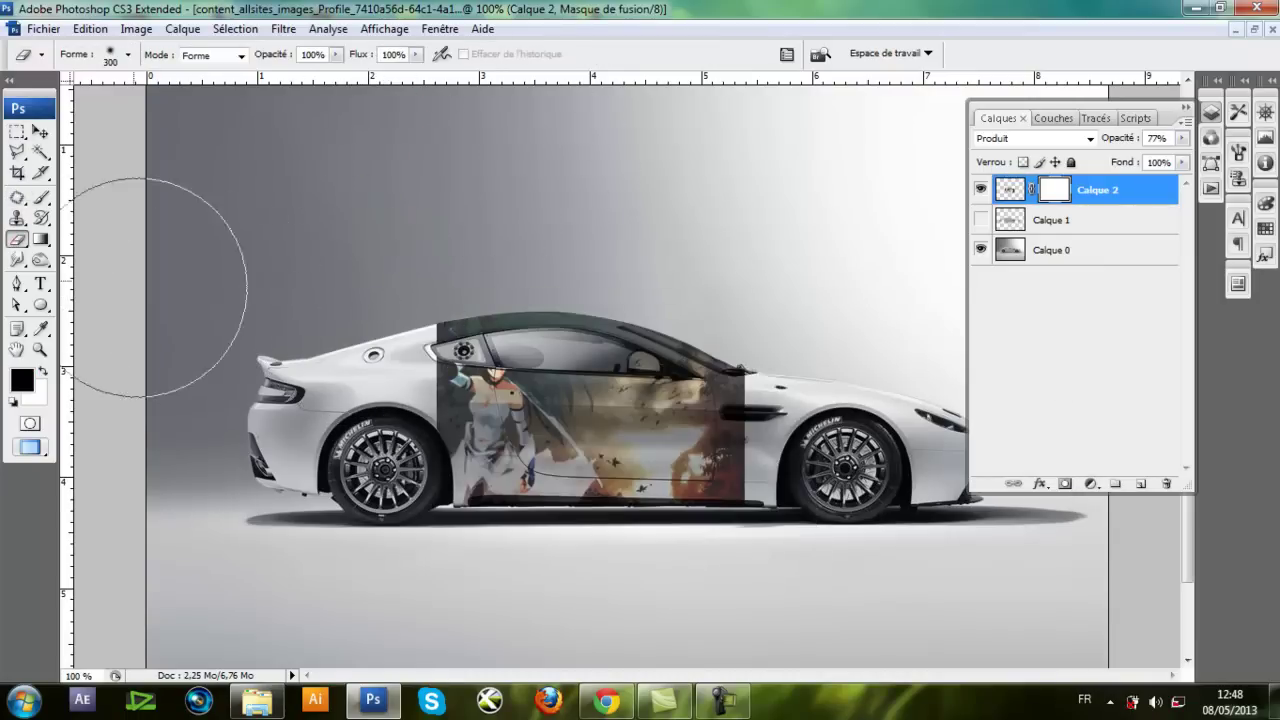
pyautogui.click(40, 198)
pyautogui.moveTo(359, 272); pyautogui.dragTo(499, 445)
pyautogui.click(536, 241)
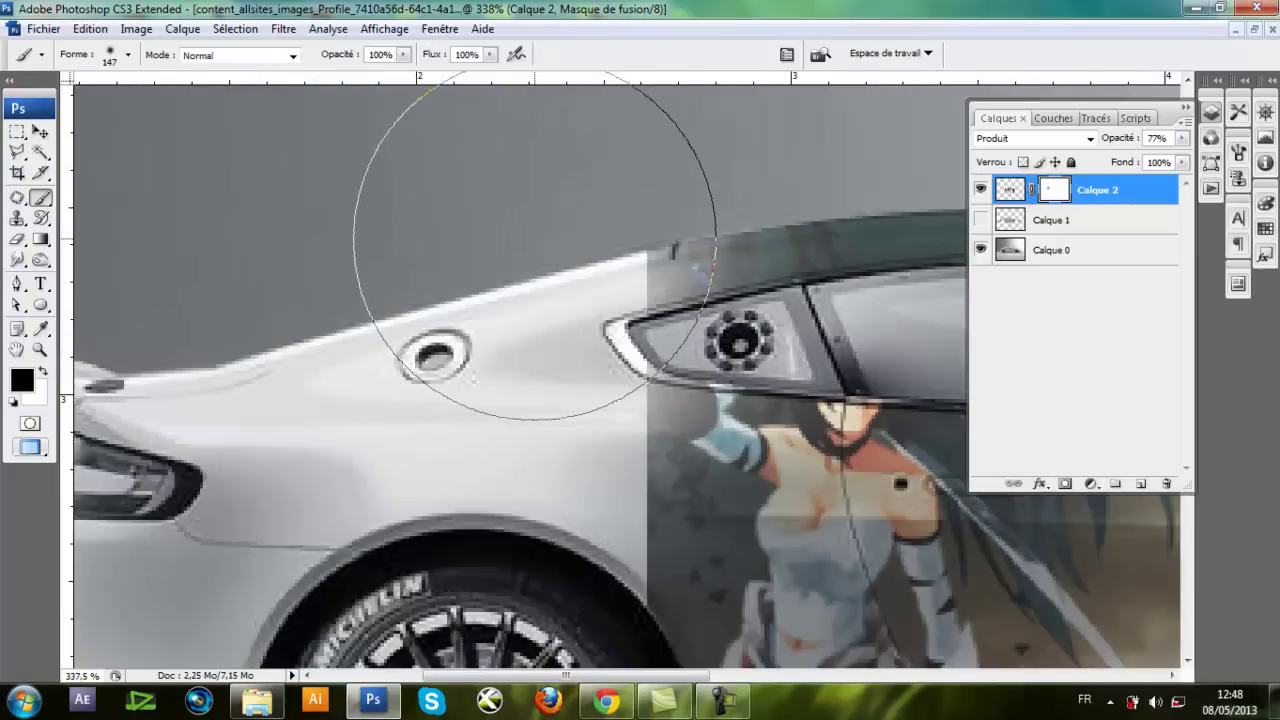
pyautogui.rightClick(535, 238)
pyautogui.moveTo(650, 277); pyautogui.dragTo(614, 277)
pyautogui.moveTo(523, 230)
pyautogui.mouseDown()
pyautogui.moveTo(630, 280)
pyautogui.moveTo(574, 331)
pyautogui.mouseUp()
pyautogui.moveTo(575, 389)
pyautogui.mouseDown()
pyautogui.moveTo(576, 492)
pyautogui.moveTo(585, 461)
pyautogui.moveTo(587, 521)
pyautogui.moveTo(586, 466)
pyautogui.mouseUp()
pyautogui.moveTo(598, 640); pyautogui.dragTo(505, 265)
pyautogui.moveTo(505, 338); pyautogui.dragTo(540, 446)
# Paint black on Calque 2's mask to fade the warrior image's front edge between the door and the front wheel
pyautogui.moveTo(564, 501); pyautogui.dragTo(150, 505)
pyautogui.moveTo(880, 480); pyautogui.dragTo(186, 497)
pyautogui.moveTo(572, 484)
pyautogui.mouseDown()
pyautogui.moveTo(551, 448)
pyautogui.moveTo(574, 297)
pyautogui.moveTo(486, 510)
pyautogui.mouseUp()
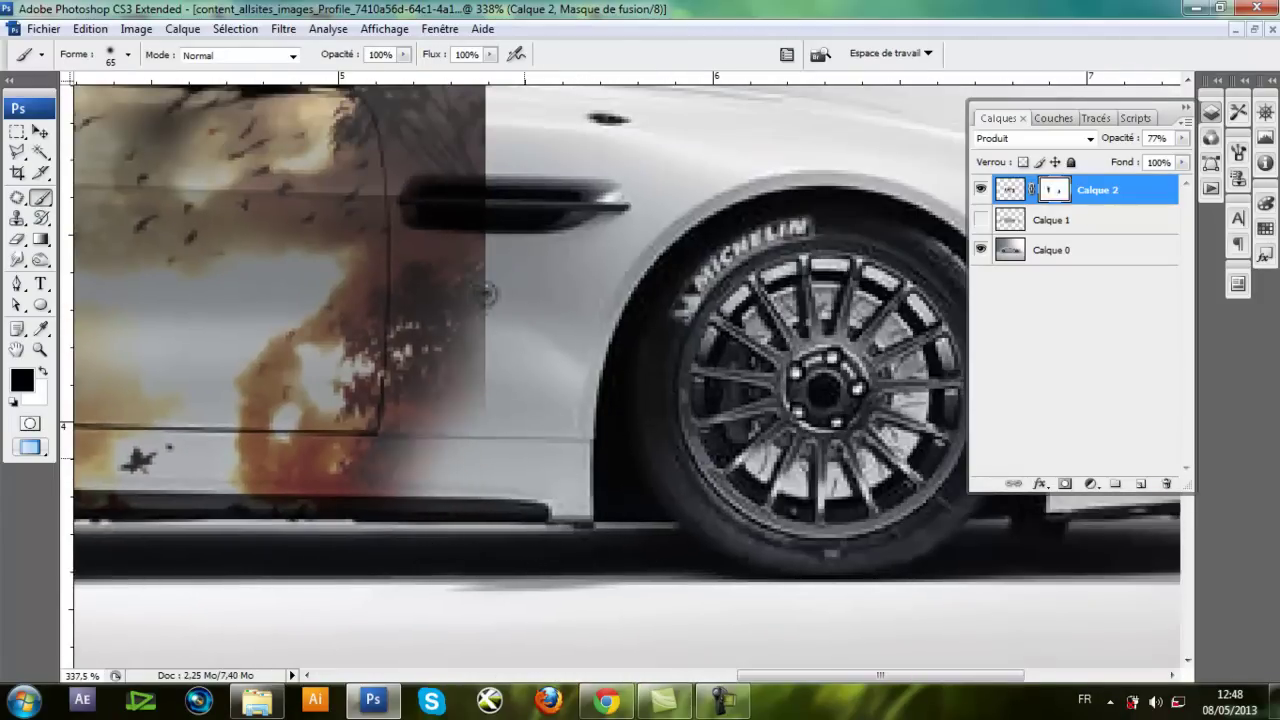
pyautogui.moveTo(530, 370)
pyautogui.mouseDown()
pyautogui.moveTo(569, 240)
pyautogui.moveTo(584, 533)
pyautogui.mouseUp()
pyautogui.moveTo(558, 354)
pyautogui.mouseDown()
pyautogui.moveTo(557, 343)
pyautogui.moveTo(580, 502)
pyautogui.moveTo(737, 469)
pyautogui.mouseUp()
pyautogui.moveTo(706, 389); pyautogui.dragTo(722, 410)
pyautogui.moveTo(788, 557); pyautogui.dragTo(785, 377)
pyautogui.moveTo(750, 450); pyautogui.dragTo(737, 542)
pyautogui.hotkey('ctrl', '-')
pyautogui.hotkey('ctrl', '-')
pyautogui.hotkey('ctrl', '-')
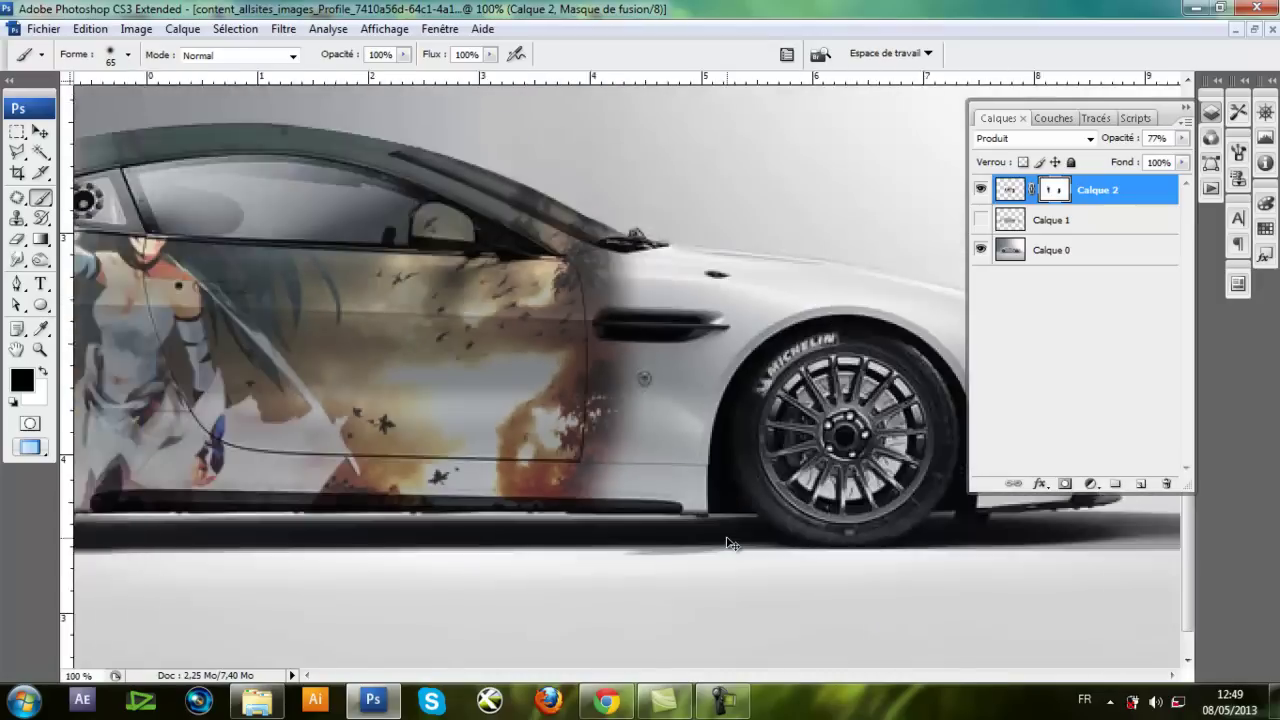
# Outline the windshield with the Pen tool, convert the path to a selection and delete that area from Calque 2
pyautogui.scroll(-1, 731, 543)
pyautogui.scroll(4, 711, 386)
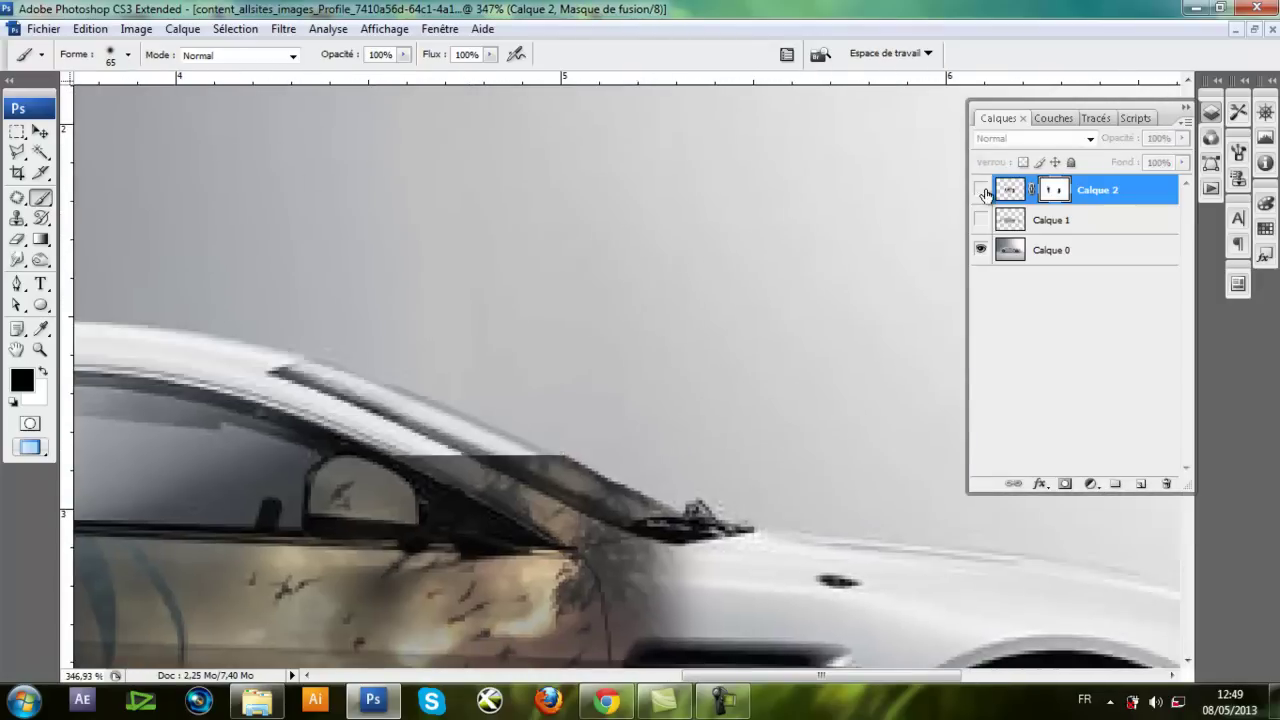
pyautogui.click(1008, 260)
pyautogui.press('p')
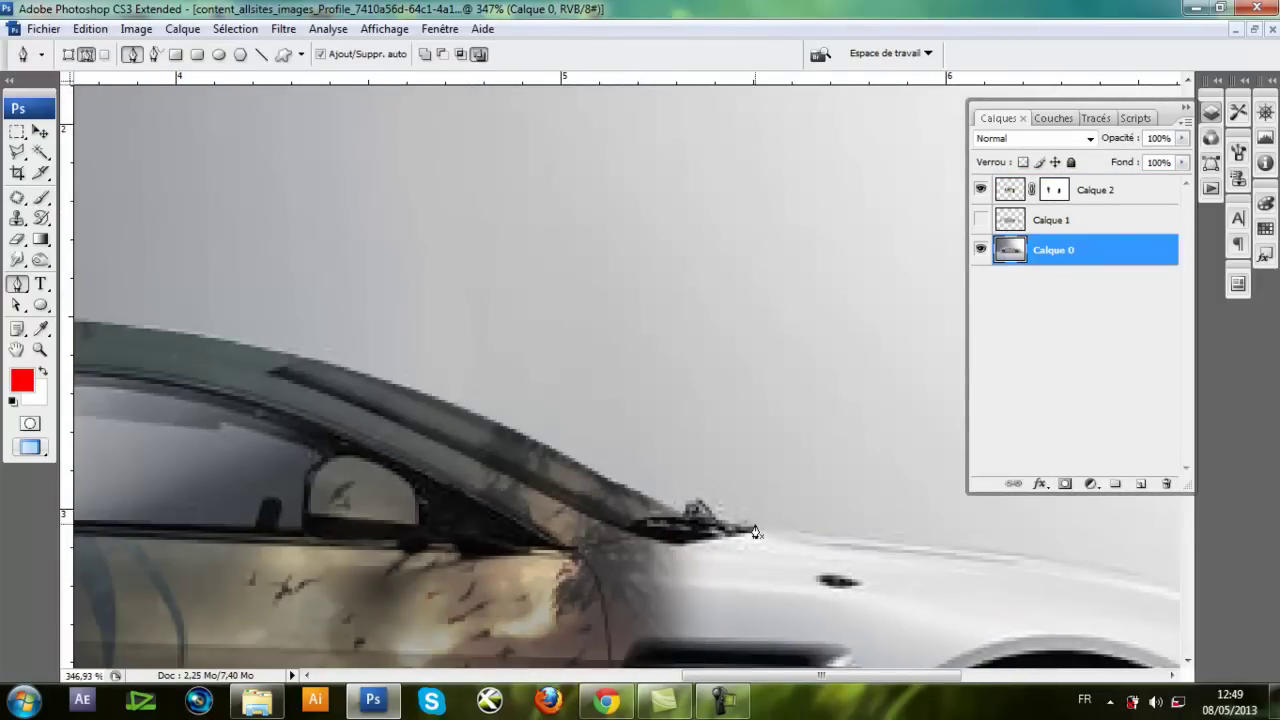
pyautogui.moveTo(250, 367); pyautogui.dragTo(234, 362)
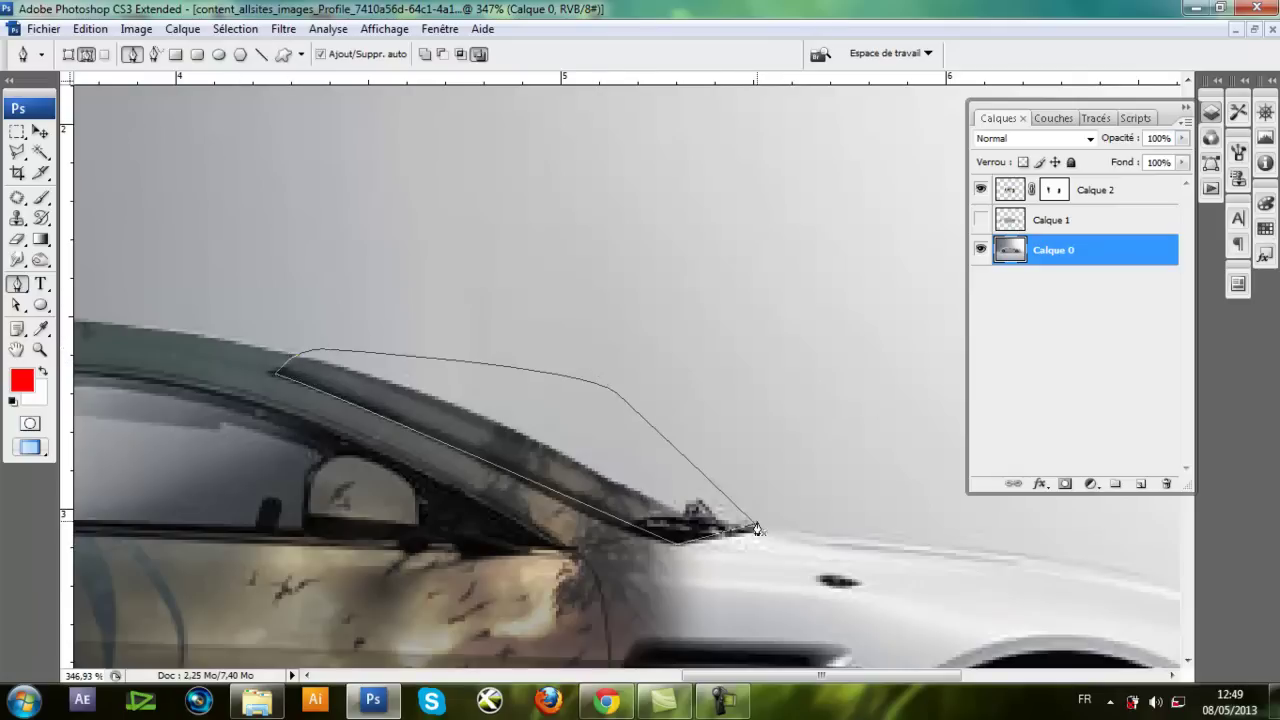
pyautogui.hotkey('ctrl', 'Return')
pyautogui.click(1008, 196)
pyautogui.press('Delete')
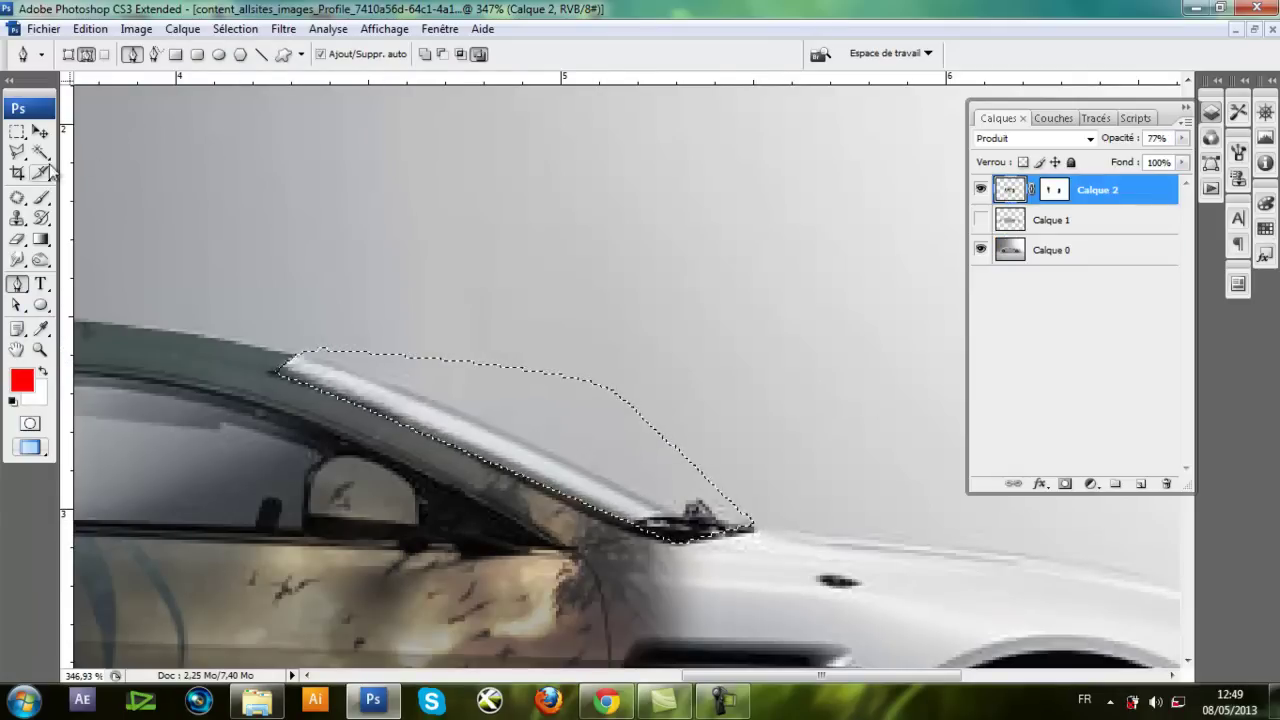
pyautogui.click(17, 131)
pyautogui.moveTo(323, 169); pyautogui.dragTo(332, 176)
pyautogui.hotkey('ctrl', '-')
pyautogui.hotkey('ctrl', '-')
pyautogui.hotkey('ctrl', '-')
pyautogui.moveTo(669, 490); pyautogui.dragTo(557, 403)
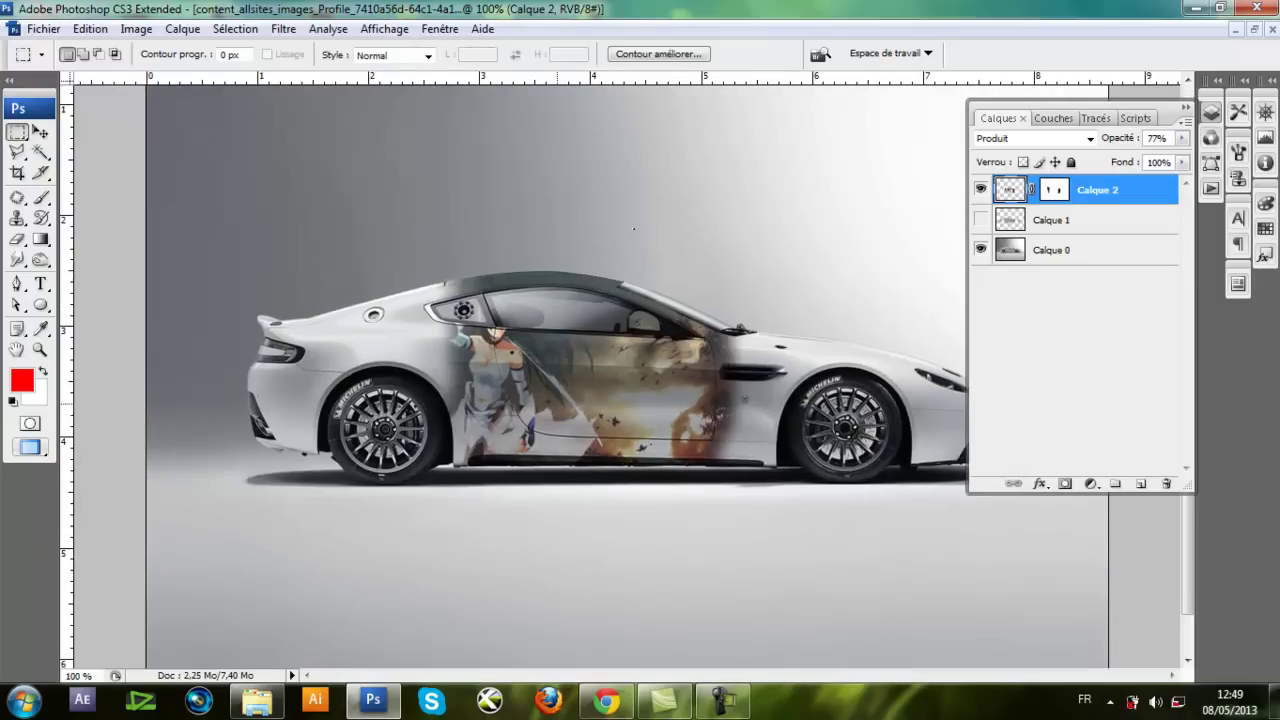
# Switch the car document to a floating window and bring up the minimized Red Bull logo image
pyautogui.click(1255, 31)
pyautogui.moveTo(183, 275); pyautogui.dragTo(197, 192)
pyautogui.click(808, 189)
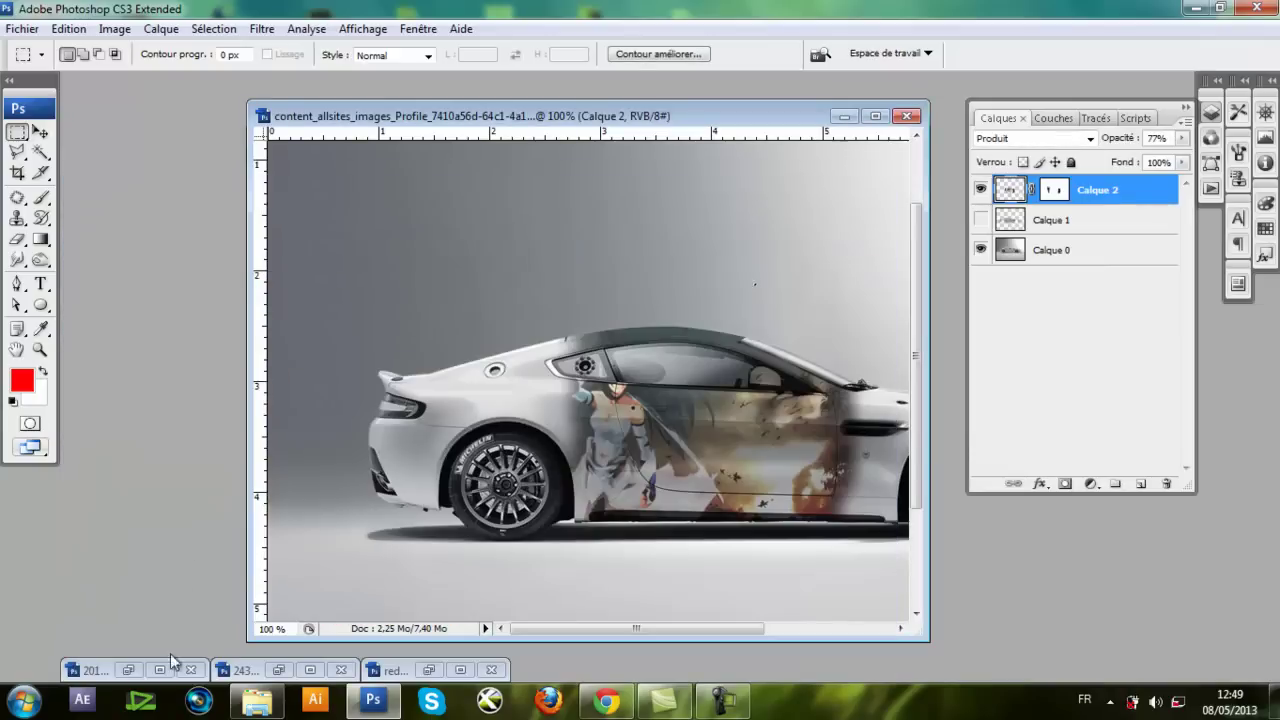
pyautogui.click(124, 668)
pyautogui.click(866, 187)
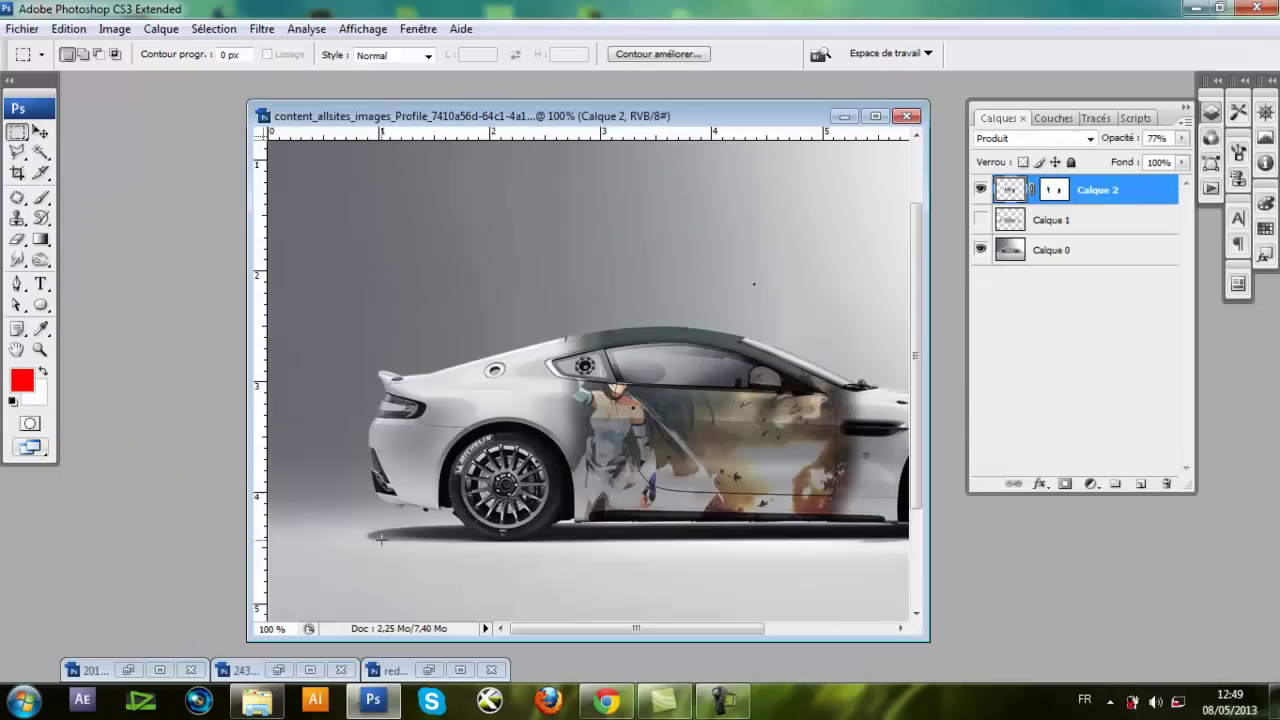
pyautogui.click(429, 670)
# Select the white background around the Red Bull logo with the Magic Wand at tolerance 20
pyautogui.click(40, 152)
pyautogui.click(222, 184)
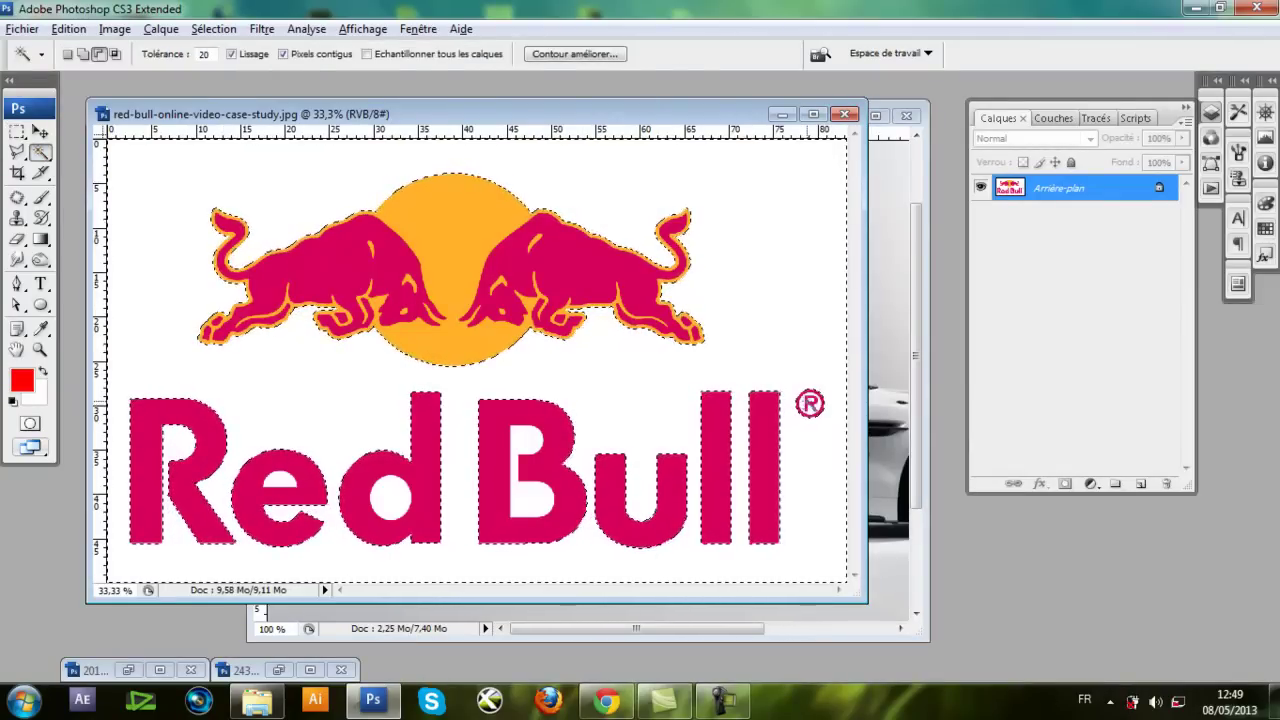
pyautogui.press('alt')
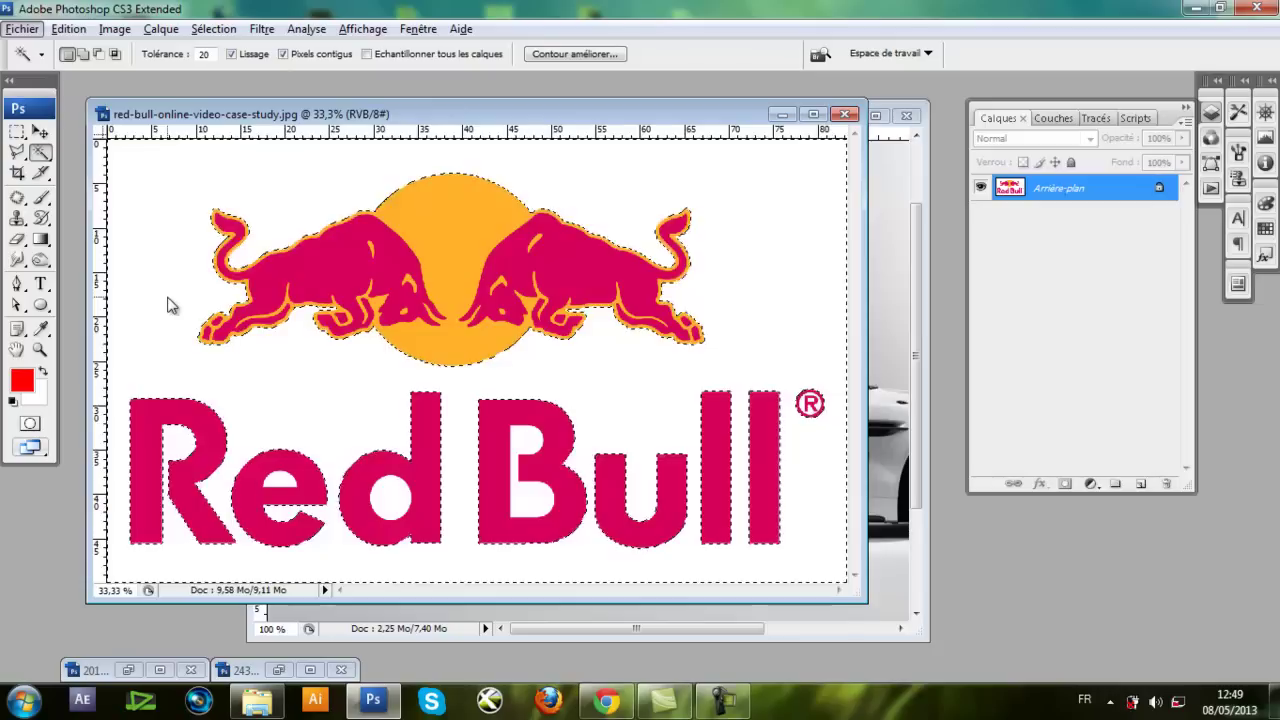
pyautogui.click(168, 303)
# Convert the logo image's locked background to a regular layer, invert the selection and move the logo into the maximized car document
pyautogui.click(40, 132)
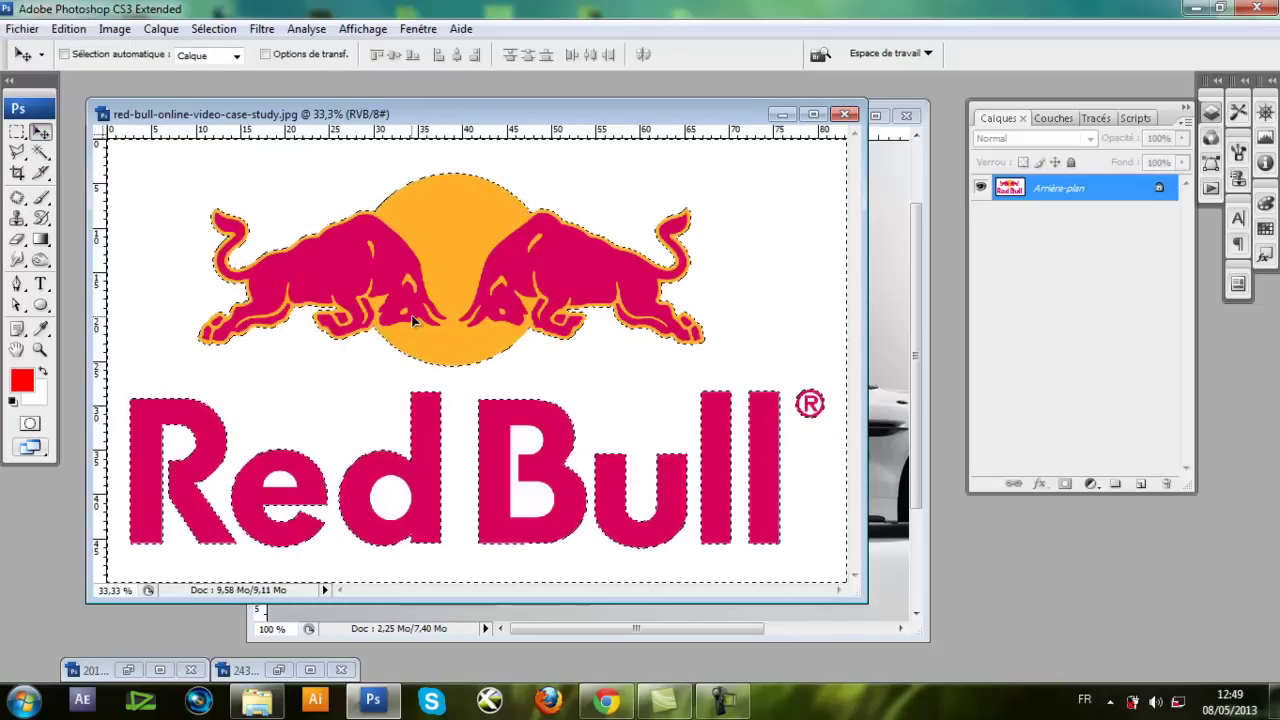
pyautogui.moveTo(412, 318); pyautogui.dragTo(400, 313)
pyautogui.press('Return')
pyautogui.doubleClick(1047, 197)
pyautogui.press('Return')
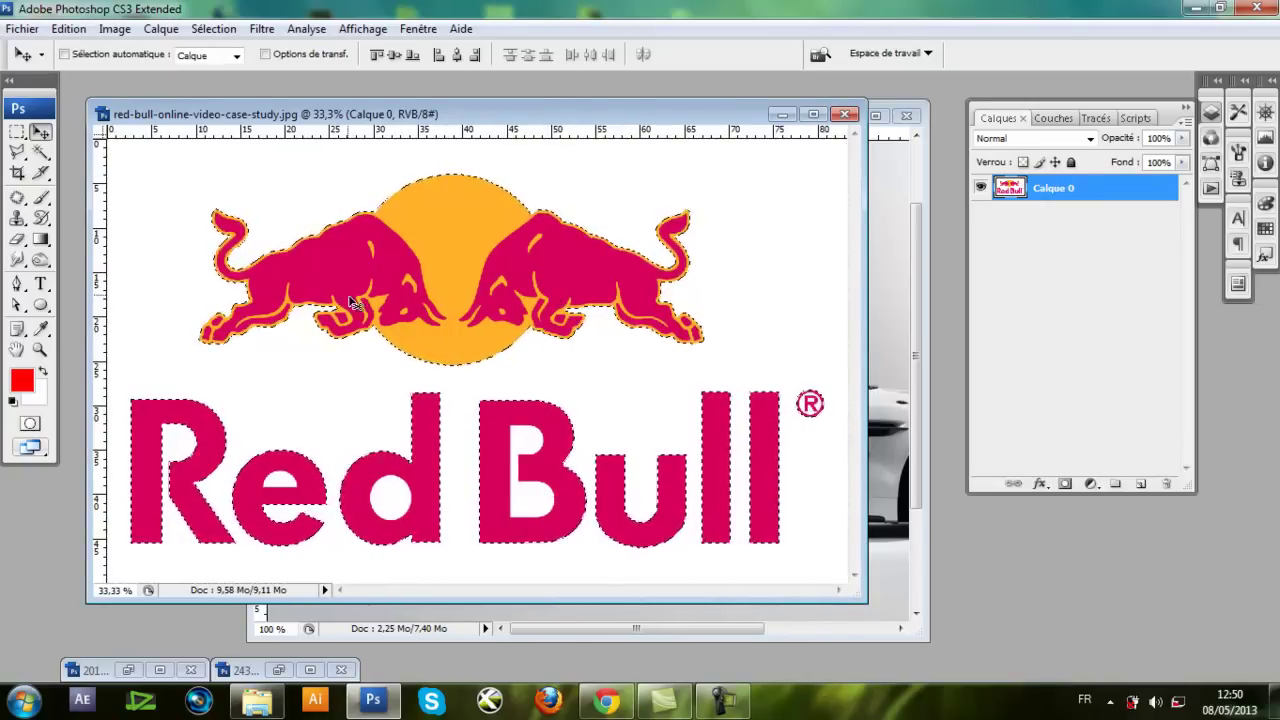
pyautogui.moveTo(356, 299); pyautogui.dragTo(840, 143)
pyautogui.click(875, 116)
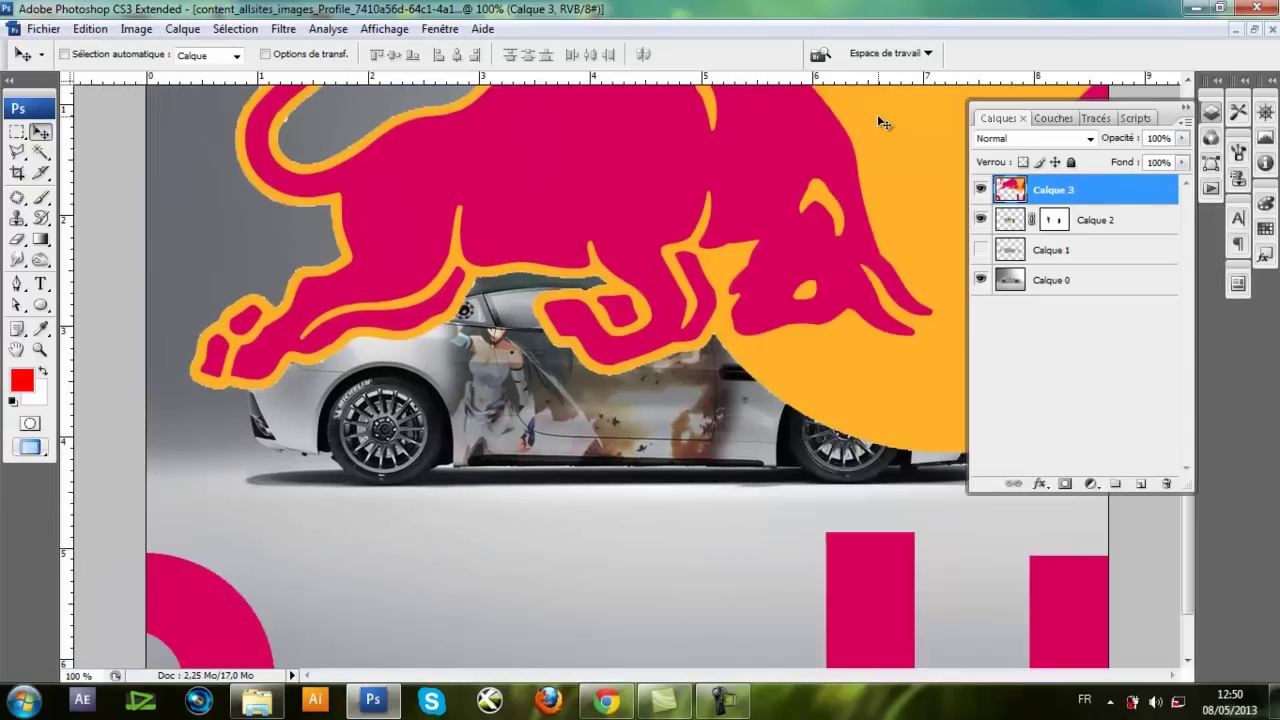
# Scale the Red Bull logo to about 16.5% with Free Transform and place it over the car's lower front half
pyautogui.hotkey('ctrl', '-')
pyautogui.hotkey('ctrl', '-')
pyautogui.hotkey('ctrl', '-')
pyautogui.hotkey('ctrl', 't')
pyautogui.moveTo(414, 214); pyautogui.dragTo(697, 368)
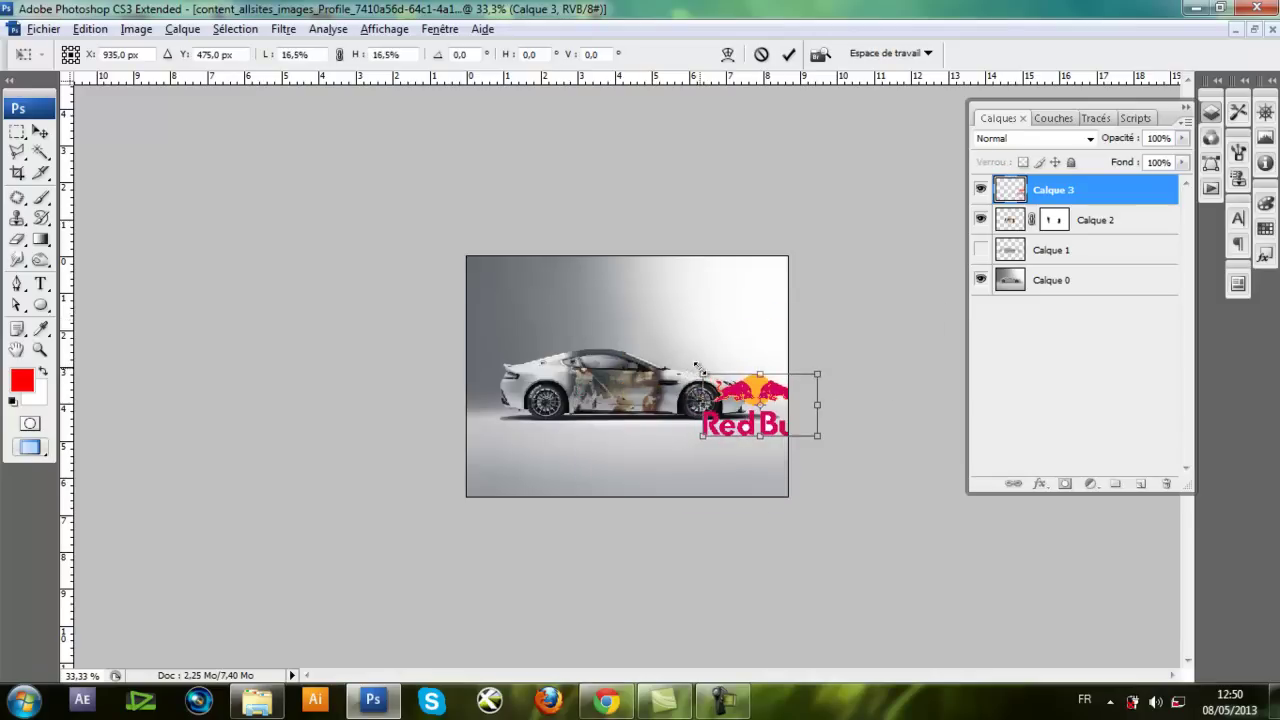
pyautogui.press('Return')
# Remove the white fills inside the letters e, d and B of the Red Bull logo with the Magic Wand and deselect
pyautogui.moveTo(688, 462); pyautogui.dragTo(703, 470)
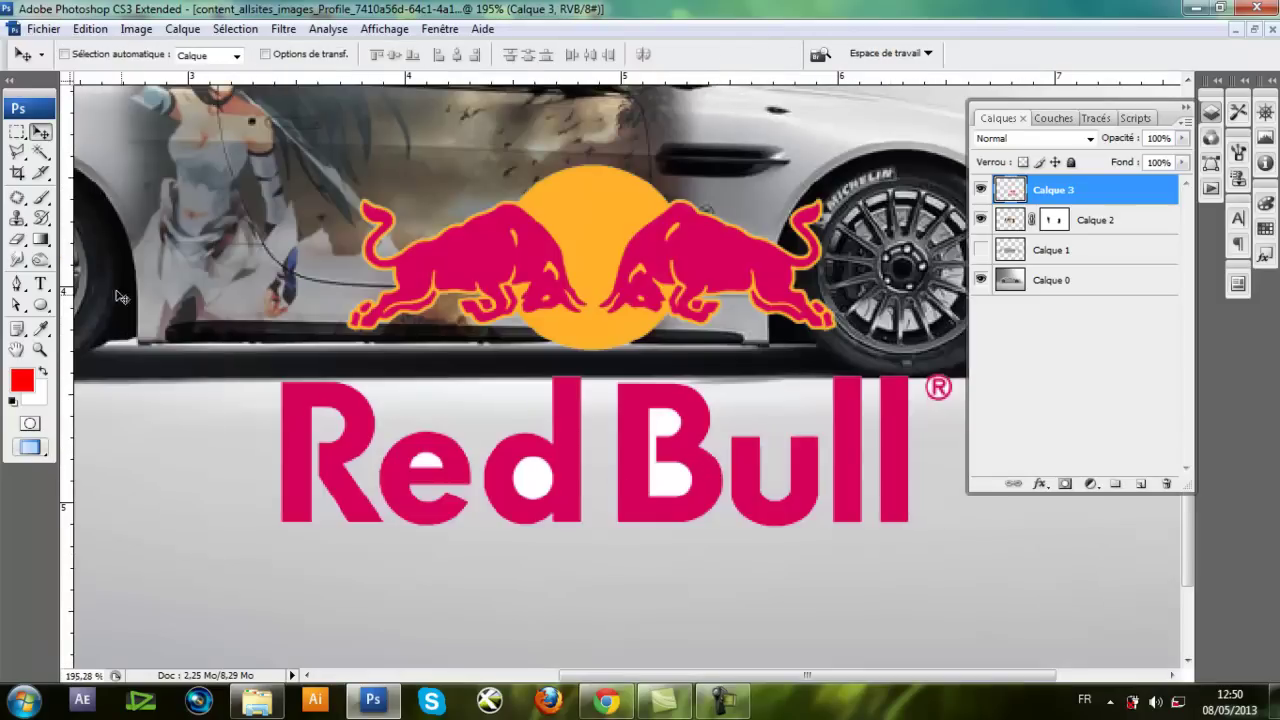
pyautogui.click(40, 152)
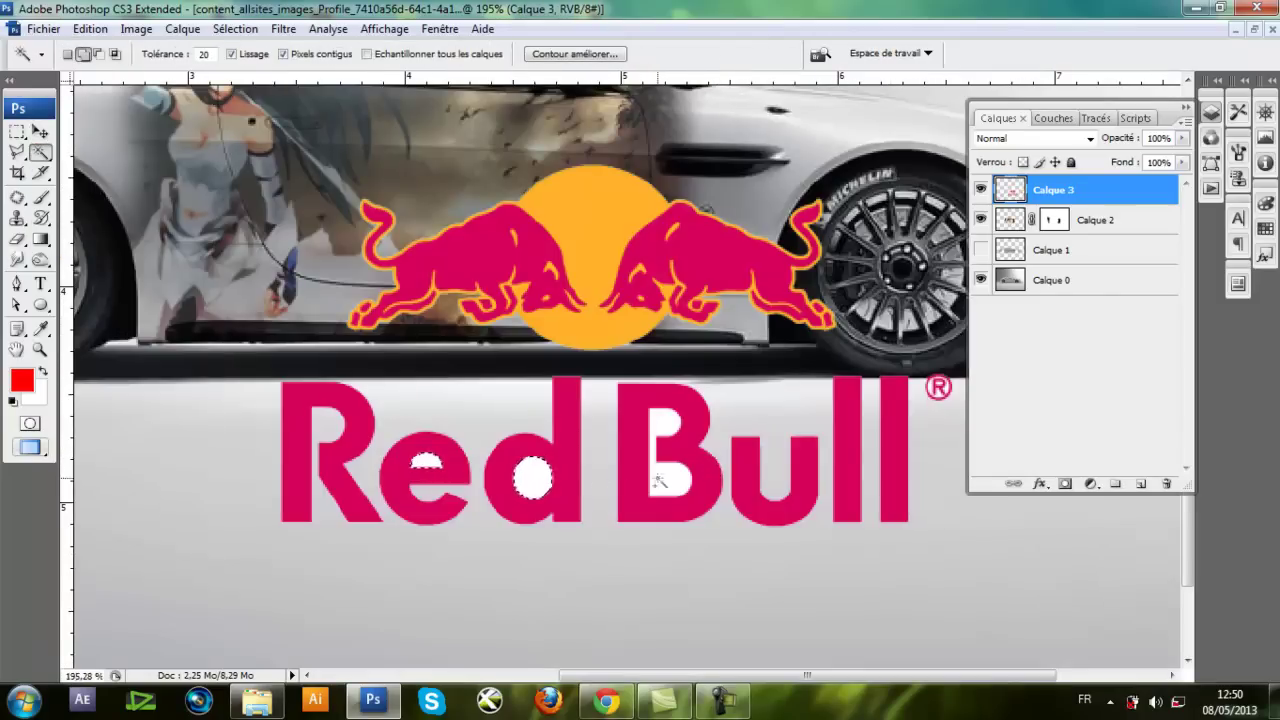
pyautogui.hotkey('ctrl', 'd')
pyautogui.press('m')
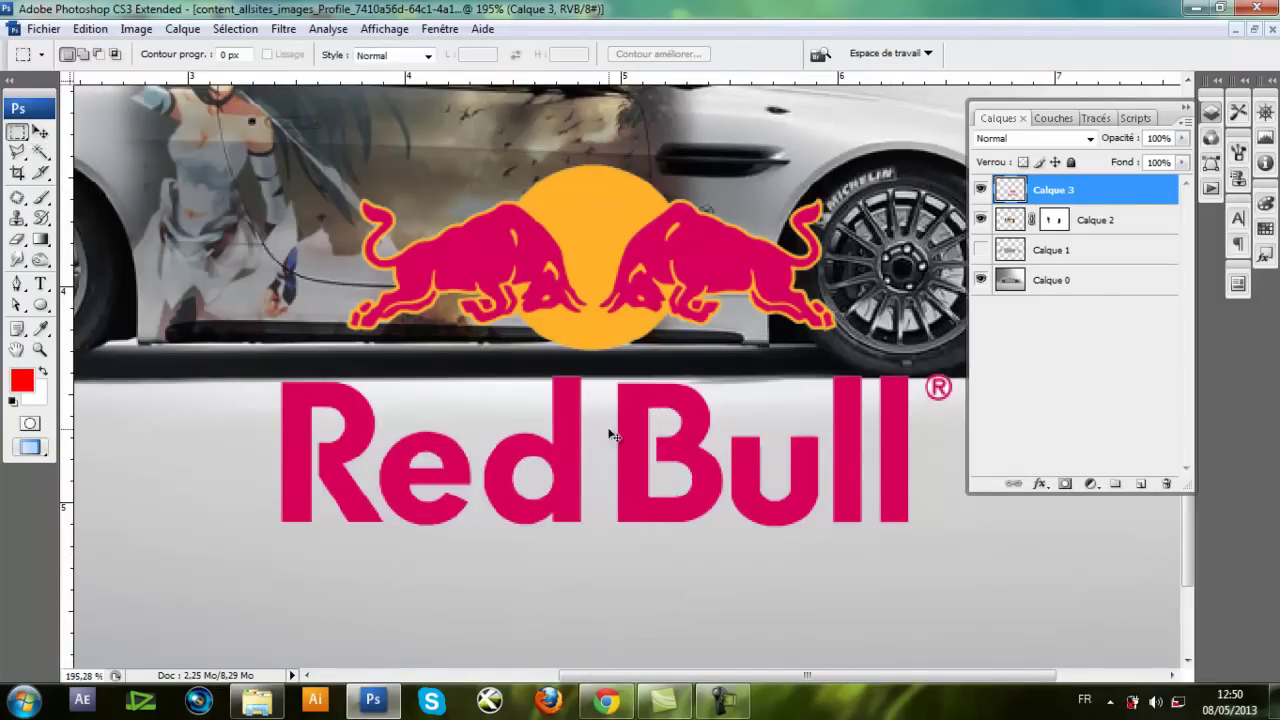
# Scale the Red Bull logo to 51.5% with Free Transform and move it onto the car's rear fender
pyautogui.hotkey('ctrl', 't')
pyautogui.moveTo(242, 197); pyautogui.dragTo(404, 285)
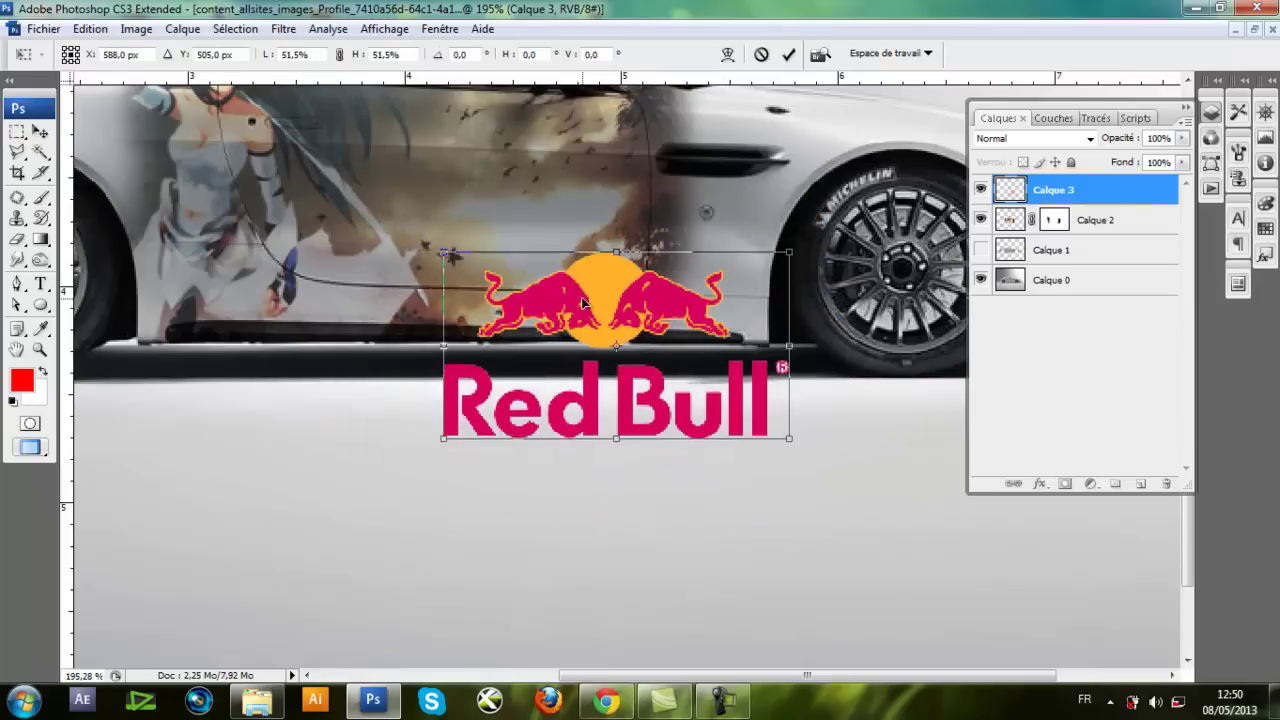
pyautogui.moveTo(600, 295); pyautogui.dragTo(566, 166)
pyautogui.hotkey('ctrl', '-')
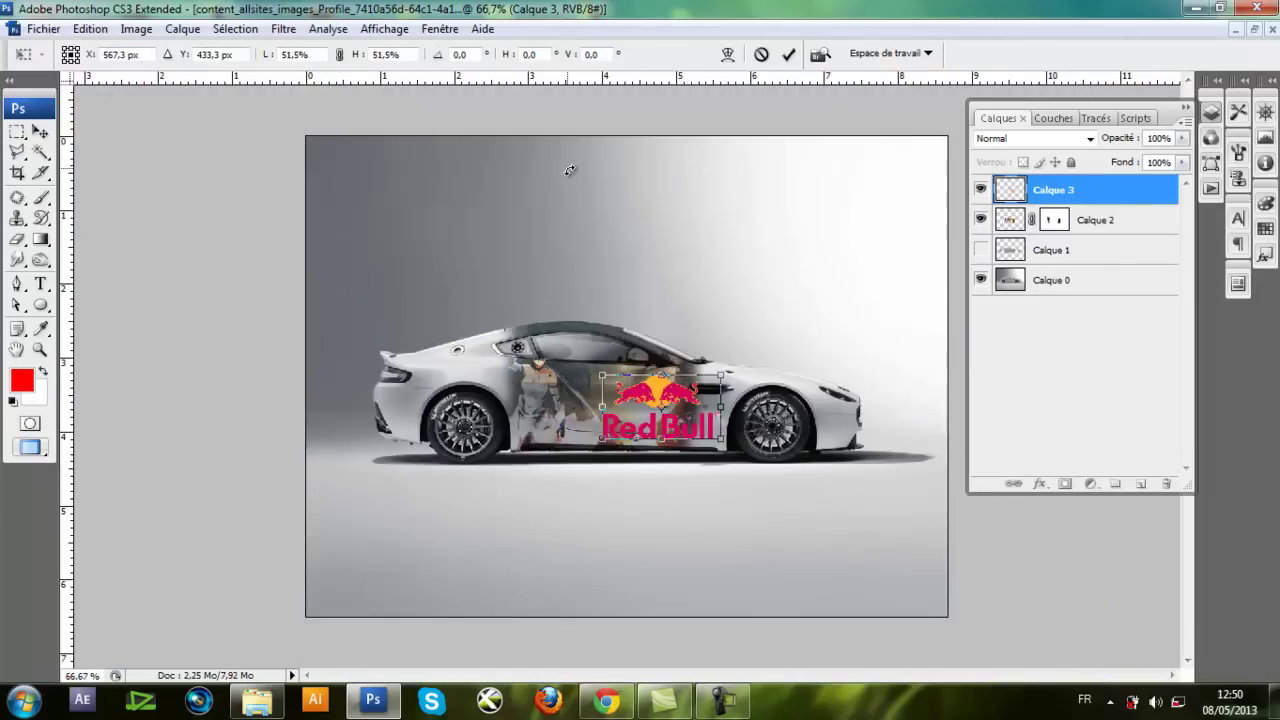
pyautogui.moveTo(665, 397); pyautogui.dragTo(463, 369)
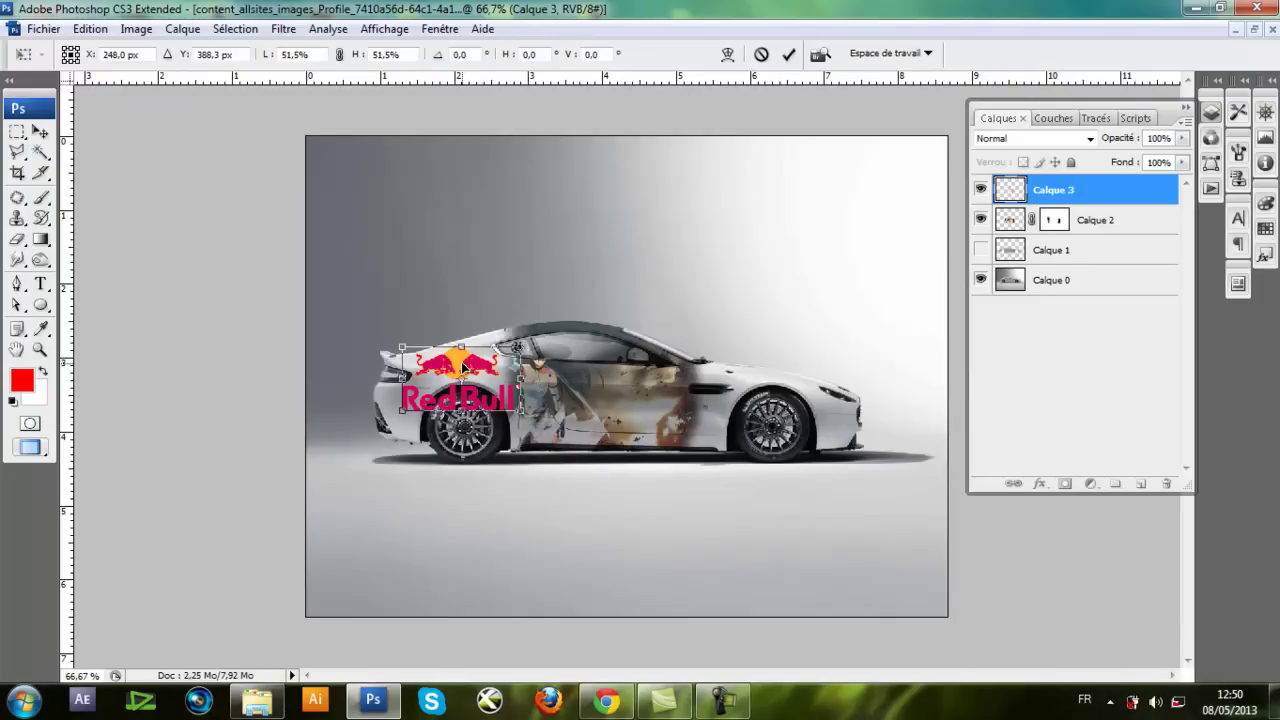
pyautogui.click(12, 138)
pyautogui.click(571, 274)
# Enlarge the Red Bull logo to about 136.5%, then delete its lettering so only the bulls and sun remain
pyautogui.hotkey('ctrl', 't')
pyautogui.moveTo(402, 348); pyautogui.dragTo(375, 329)
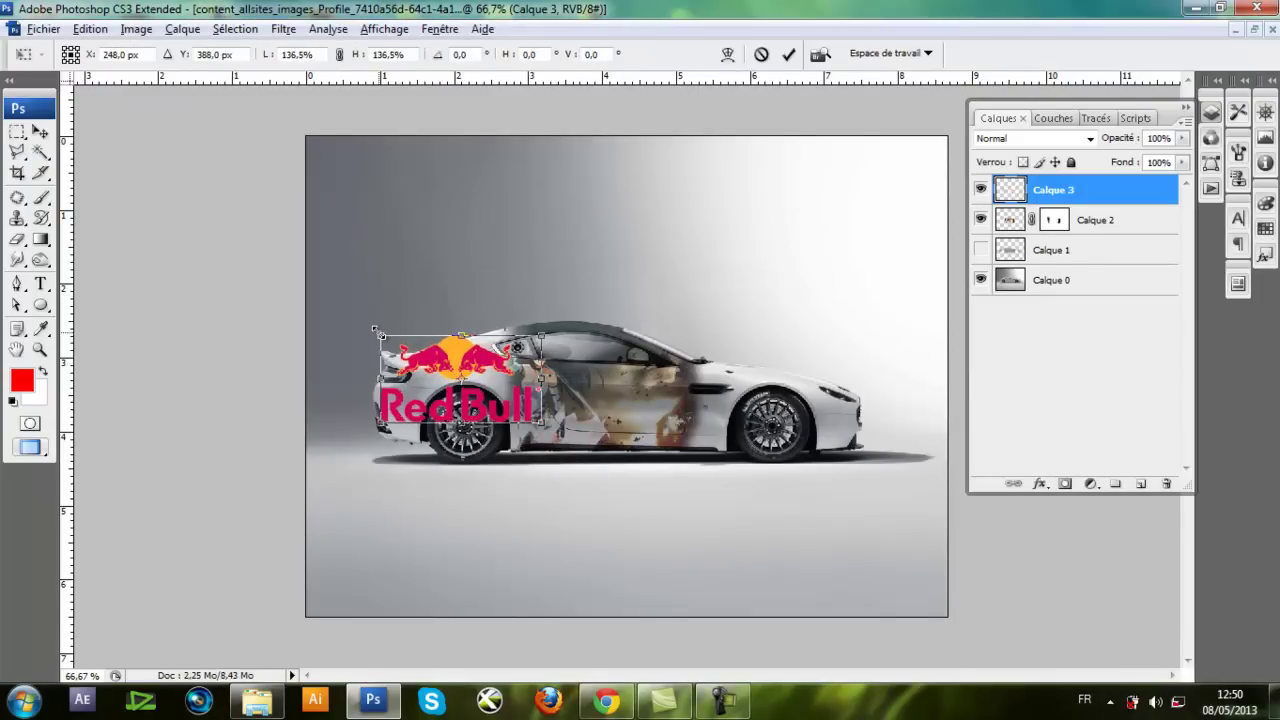
pyautogui.press('Return')
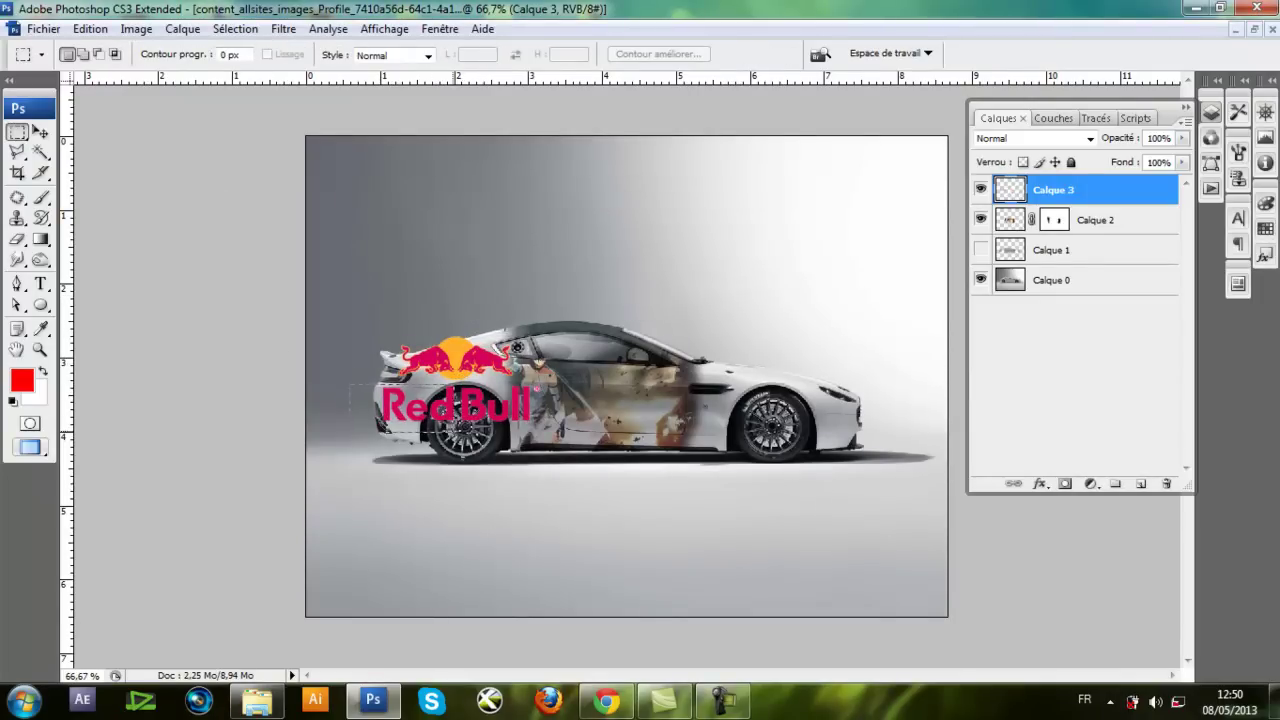
pyautogui.press('Delete')
pyautogui.click(581, 281)
# Warp the bulls emblem so its corners and upper edge follow the bodywork above the rear wheel
pyautogui.click(40, 132)
pyautogui.hotkey('ctrl', 'space')
pyautogui.moveTo(352, 272); pyautogui.dragTo(597, 478)
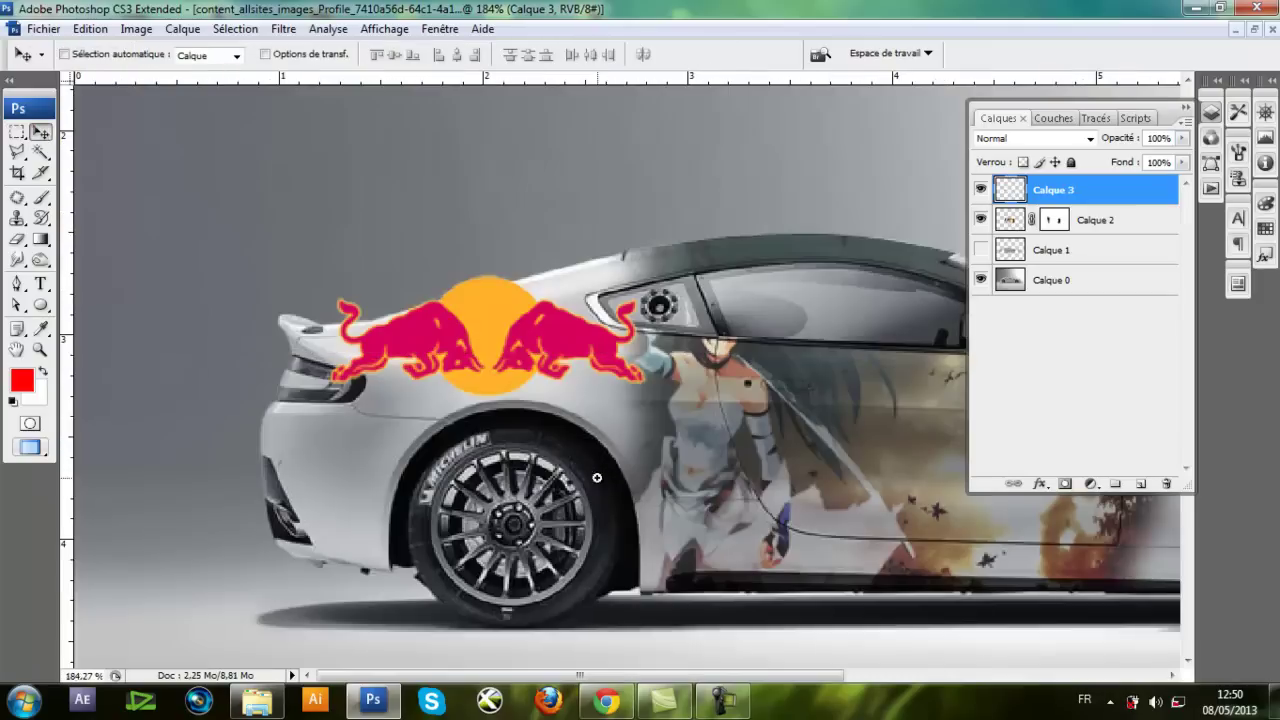
pyautogui.hotkey('ctrl', 't')
pyautogui.rightClick(506, 358)
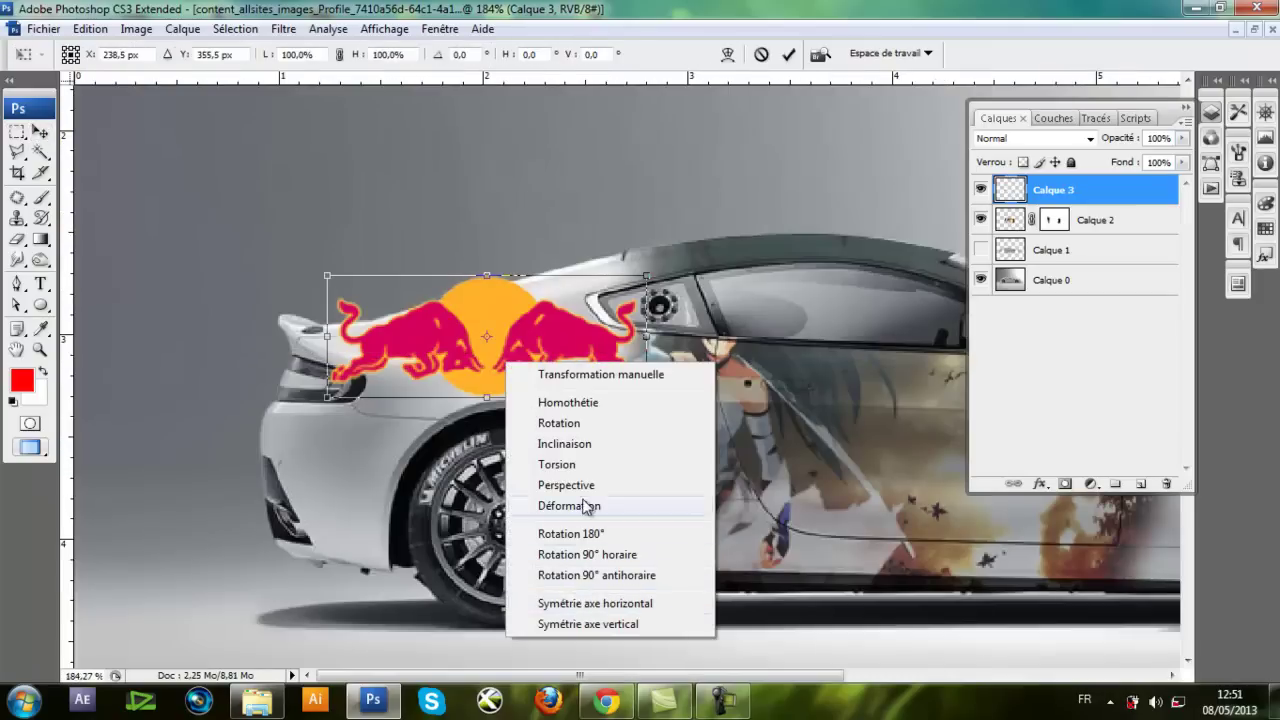
pyautogui.click(568, 506)
pyautogui.moveTo(330, 280); pyautogui.dragTo(384, 309)
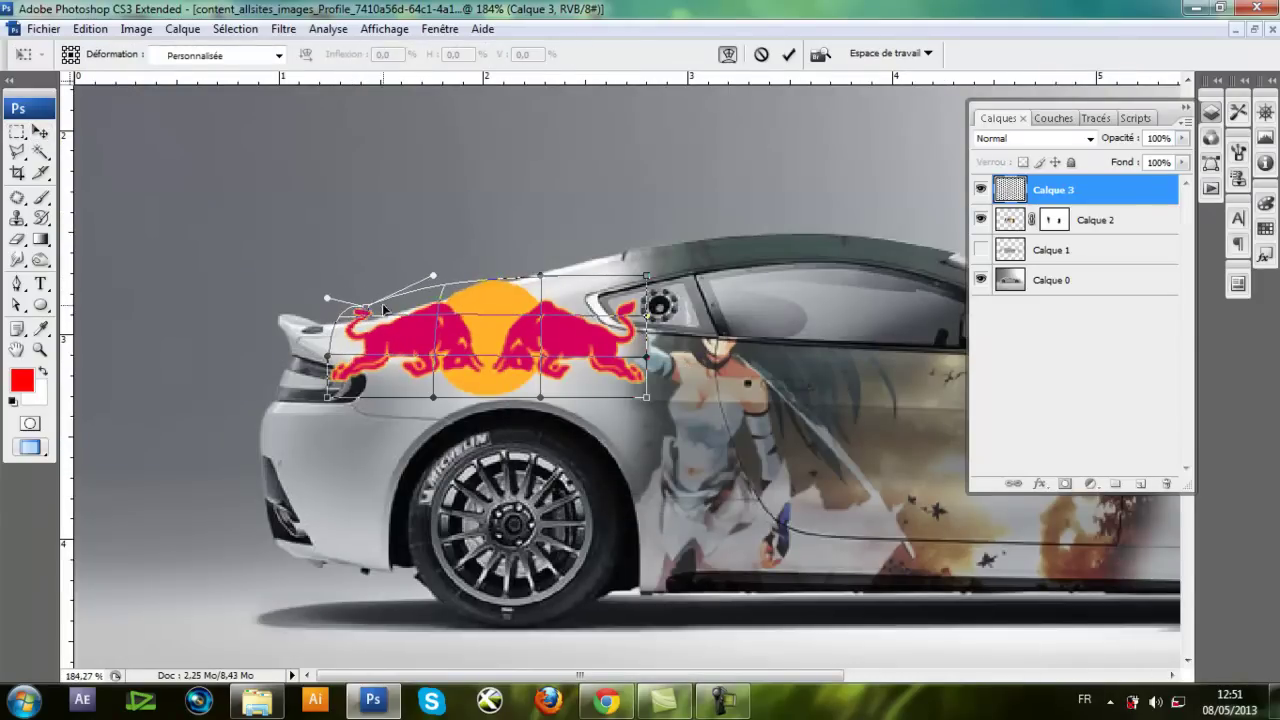
pyautogui.moveTo(541, 276)
pyautogui.mouseDown()
pyautogui.moveTo(562, 299)
pyautogui.moveTo(550, 283)
pyautogui.mouseUp()
pyautogui.moveTo(647, 277); pyautogui.dragTo(635, 305)
pyautogui.moveTo(646, 398); pyautogui.dragTo(643, 401)
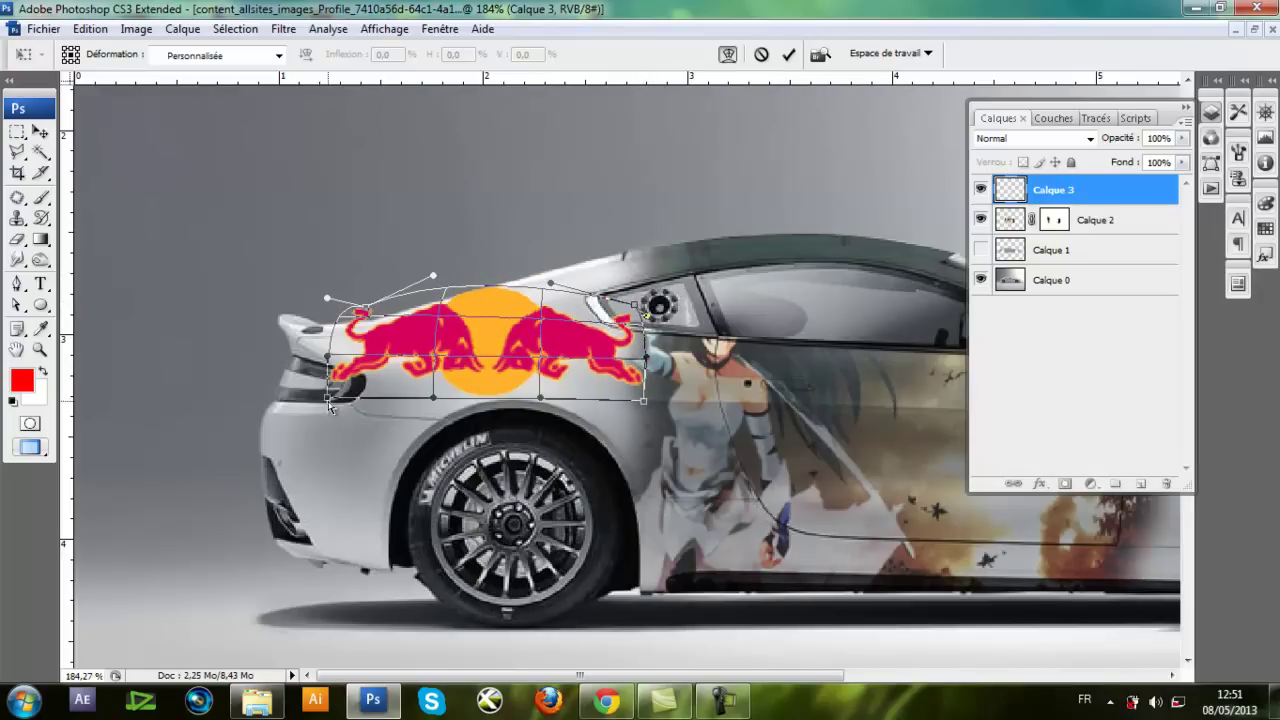
pyautogui.moveTo(327, 398); pyautogui.dragTo(360, 404)
pyautogui.press('Return')
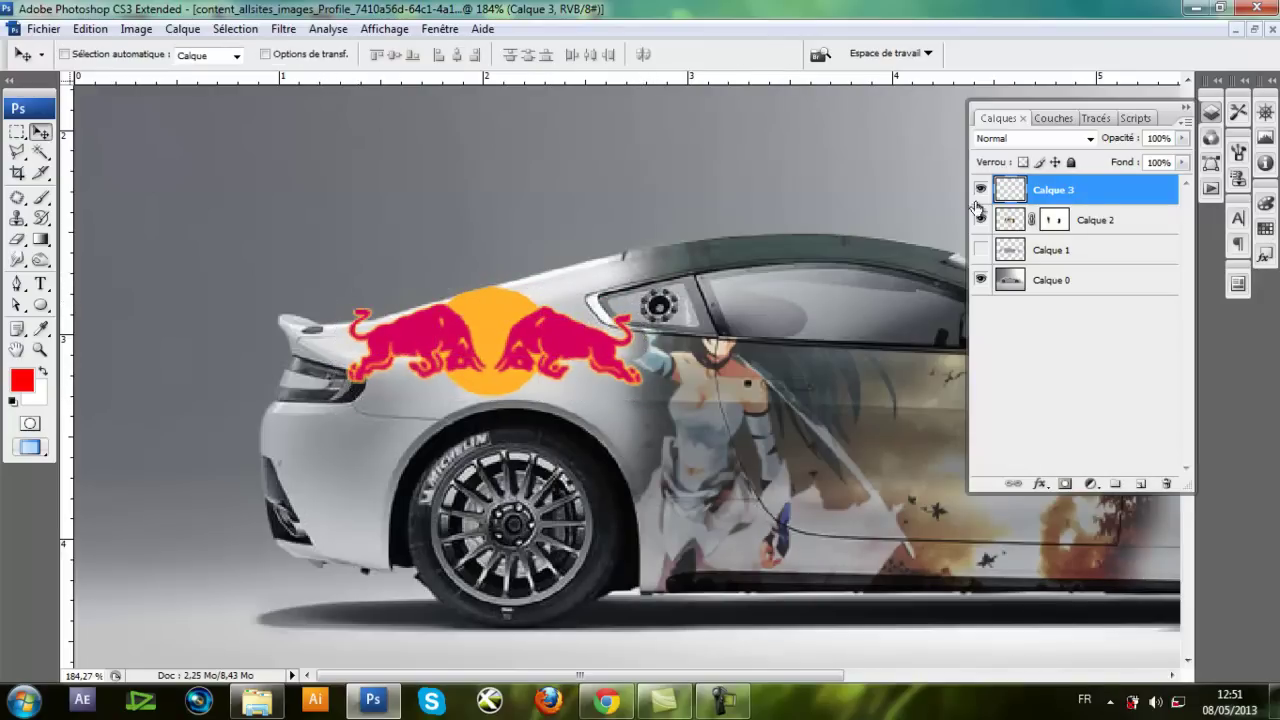
# Try successive blend modes on the bulls layer, through Densité couleur + up to Lumière linéaire
pyautogui.doubleClick(998, 142)
pyautogui.press('Down')
pyautogui.press('Down')
pyautogui.press('Down')
pyautogui.press('Down')
pyautogui.press('Down')
pyautogui.press('Down')
pyautogui.press('Down')
pyautogui.press('Down')
pyautogui.press('Down')
pyautogui.press('Down')
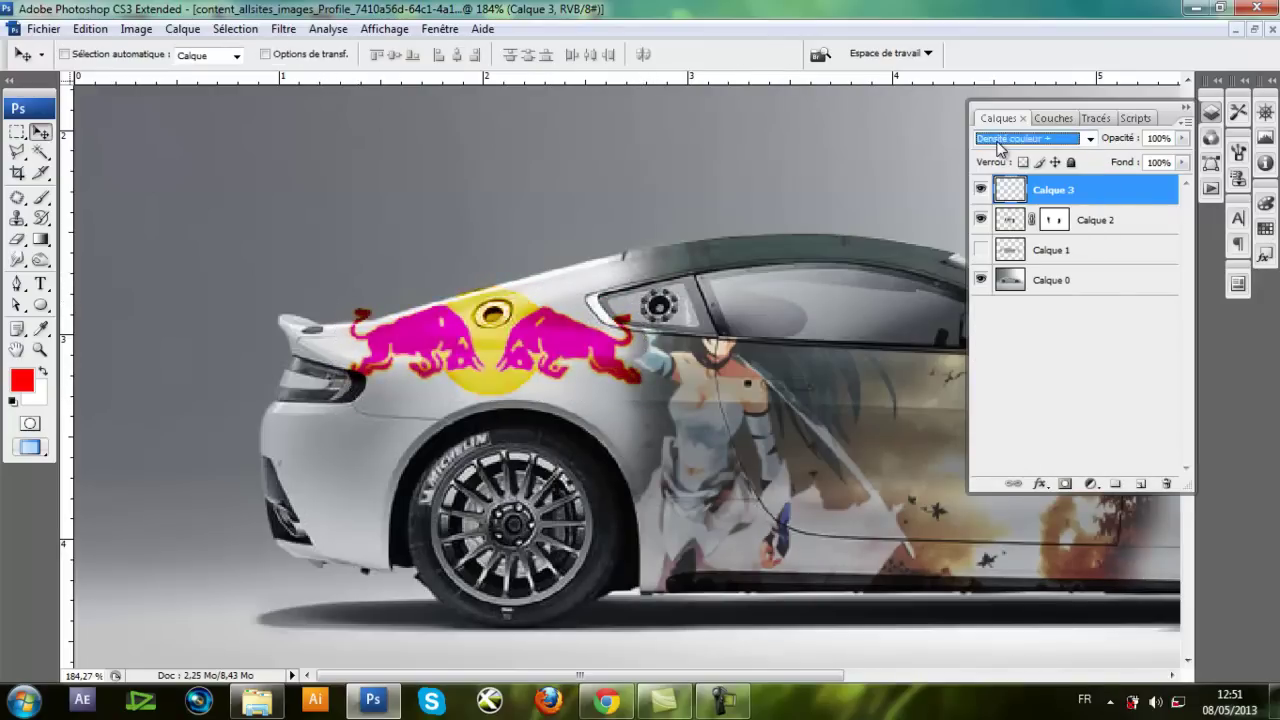
pyautogui.press('Down')
pyautogui.press('Down')
pyautogui.press('Down')
pyautogui.press('Down')
pyautogui.press('Down')
pyautogui.press('Down')
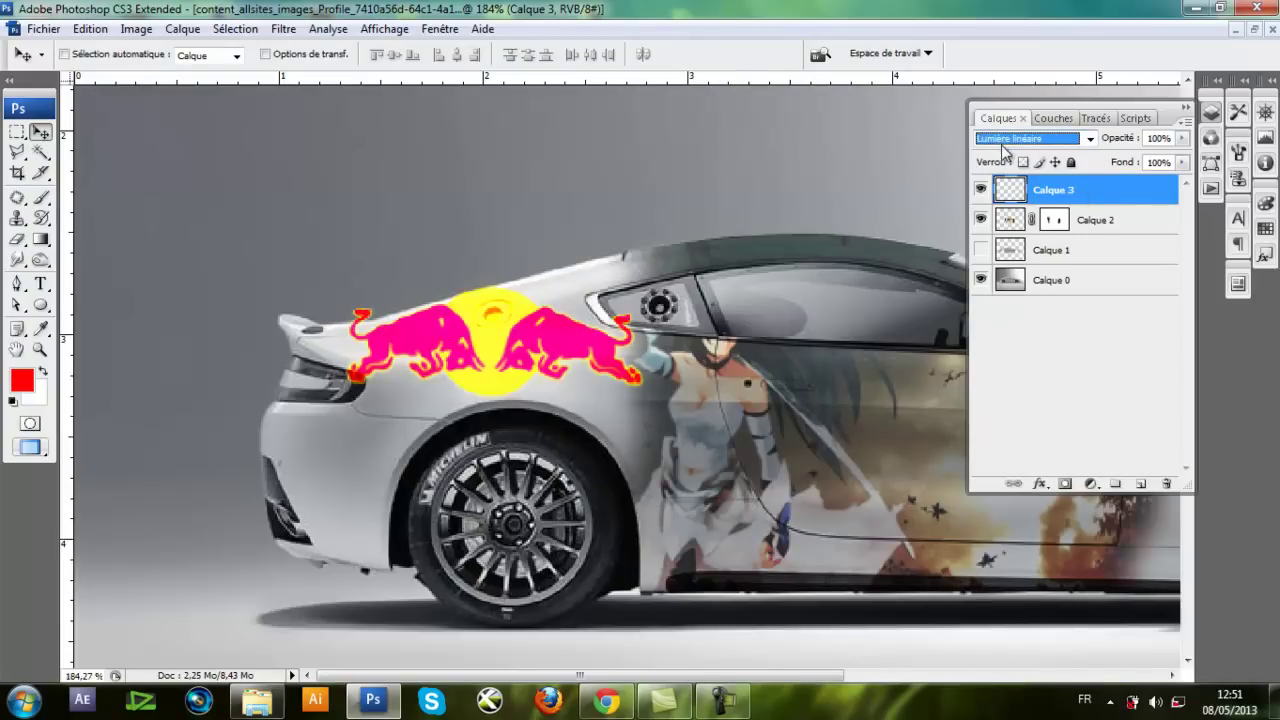
# Set the bulls layer's blend mode to Produit and its opacity to 78%
pyautogui.click(1005, 145)
pyautogui.click(1002, 212)
pyautogui.moveTo(1181, 140); pyautogui.dragTo(1159, 157)
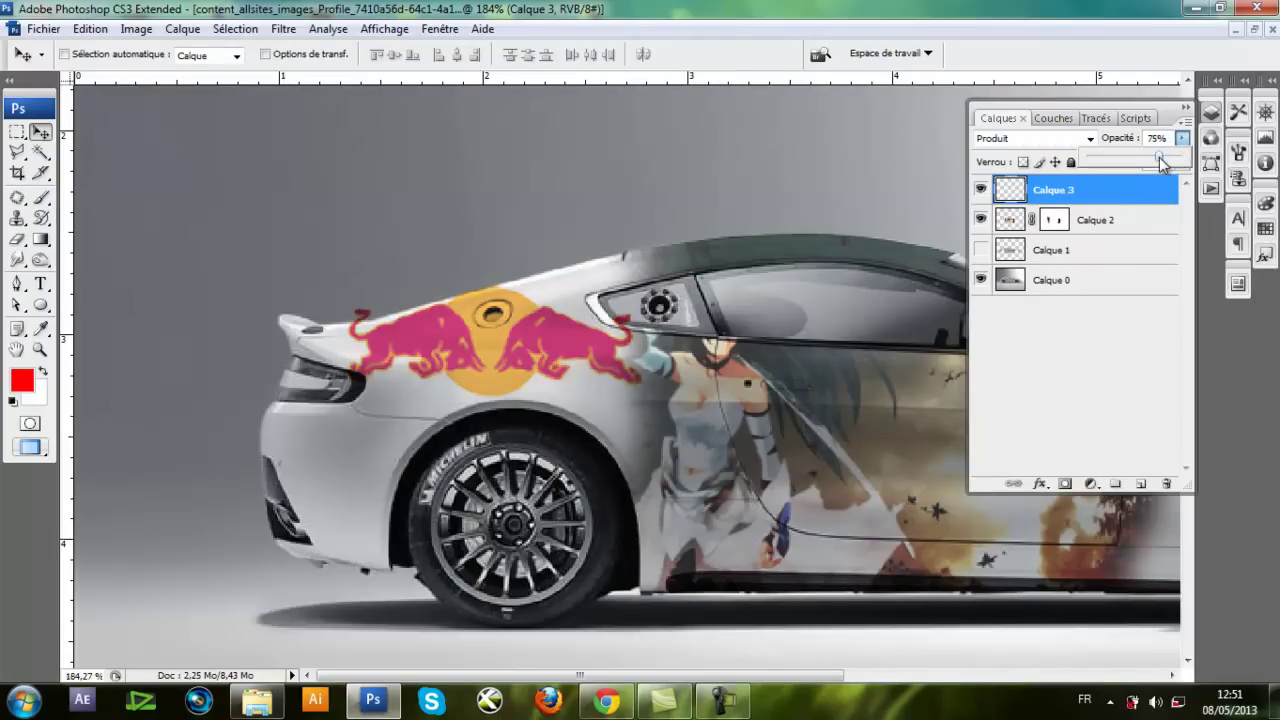
pyautogui.moveTo(797, 402); pyautogui.dragTo(537, 390)
pyautogui.hotkey('ctrl', '-')
pyautogui.hotkey('ctrl', '-')
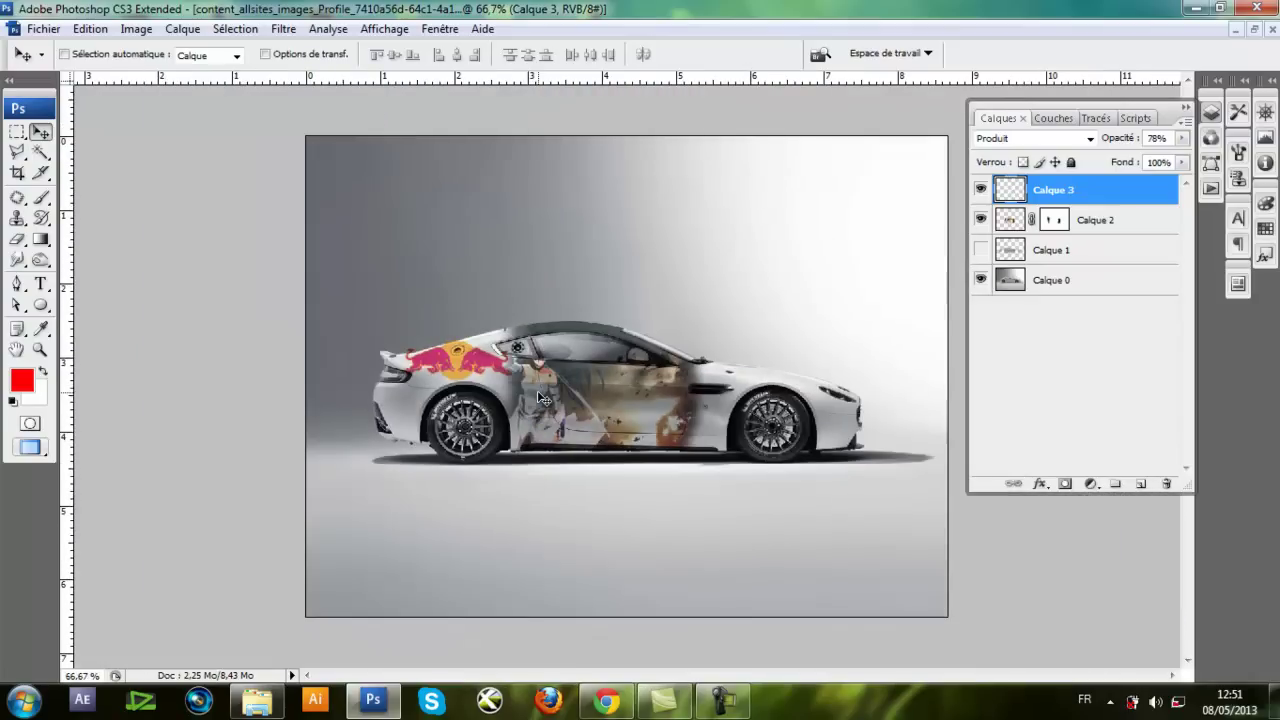
# Erase the bulls' tail ends that overlap the rear side window and extend above the bodywork, using a 3 px Eraser
pyautogui.moveTo(480, 320); pyautogui.dragTo(535, 398)
pyautogui.click(17, 239)
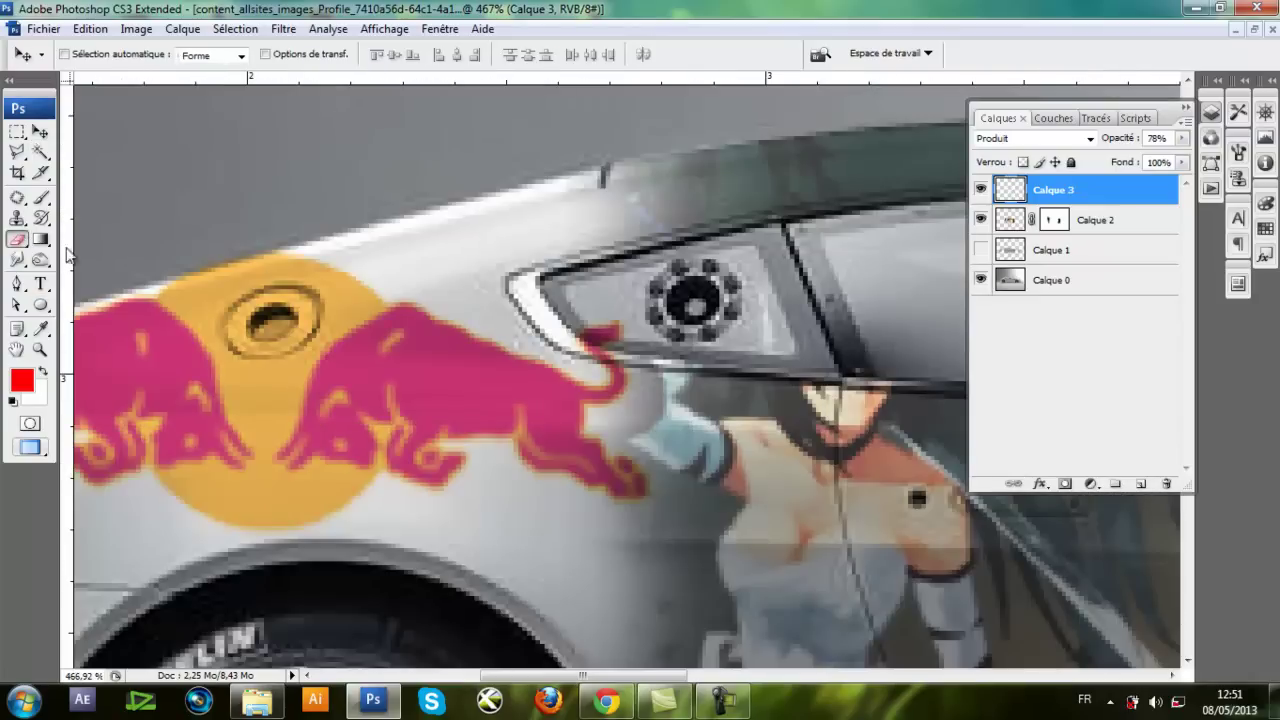
pyautogui.rightClick(596, 343)
pyautogui.write('3')
pyautogui.press('Return')
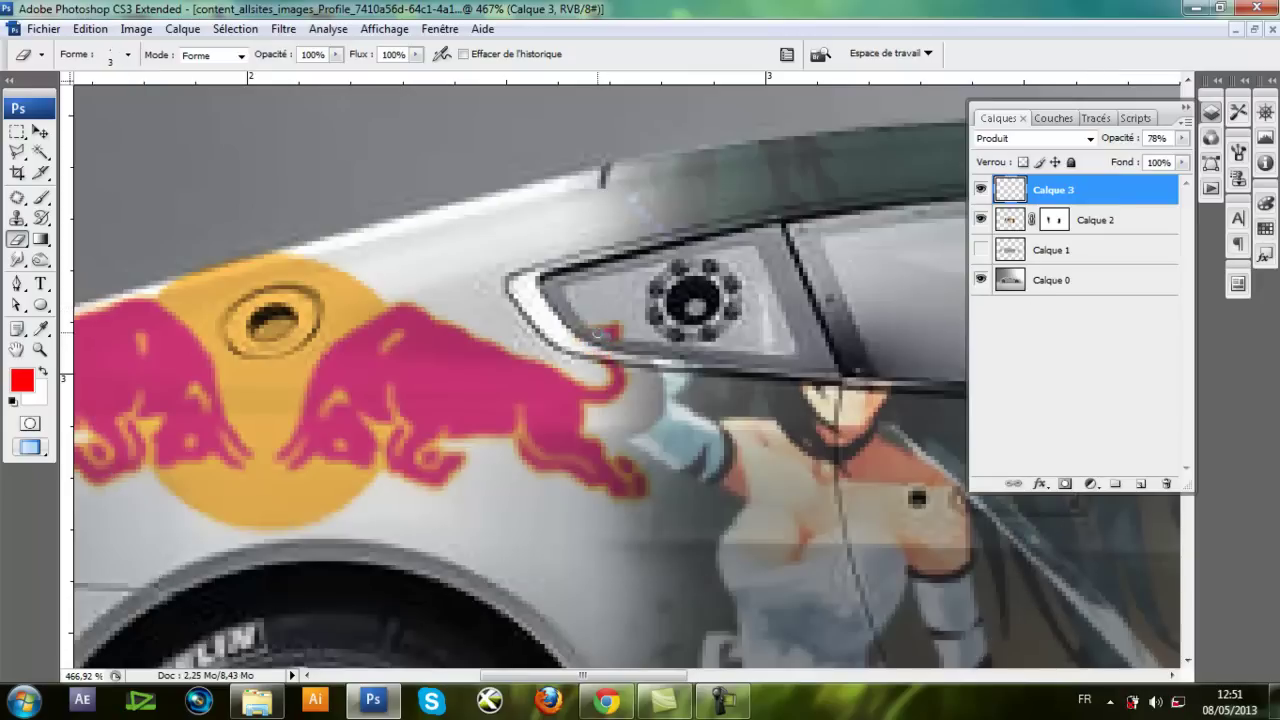
pyautogui.moveTo(439, 340); pyautogui.dragTo(771, 352)
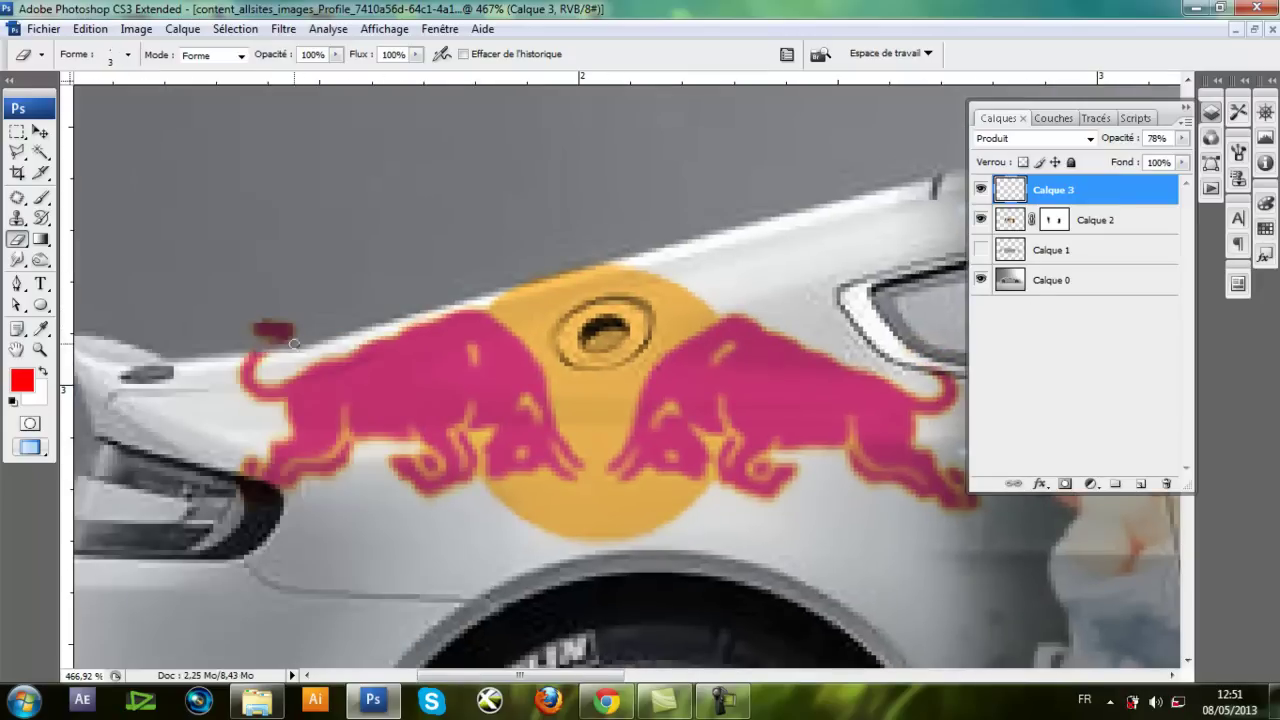
pyautogui.moveTo(470, 360); pyautogui.dragTo(541, 305)
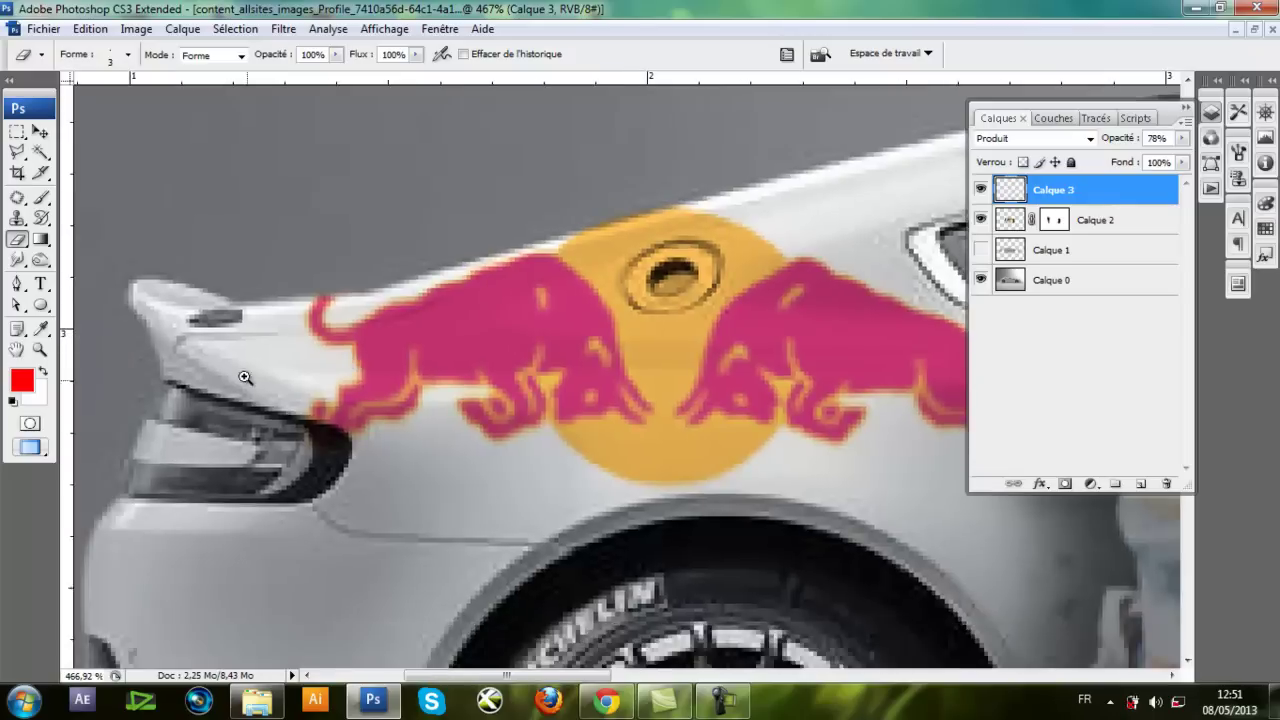
# Erase the rear bull's foot where it overlaps the car's taillight
pyautogui.moveTo(246, 376); pyautogui.dragTo(428, 512)
pyautogui.moveTo(541, 326); pyautogui.dragTo(637, 373)
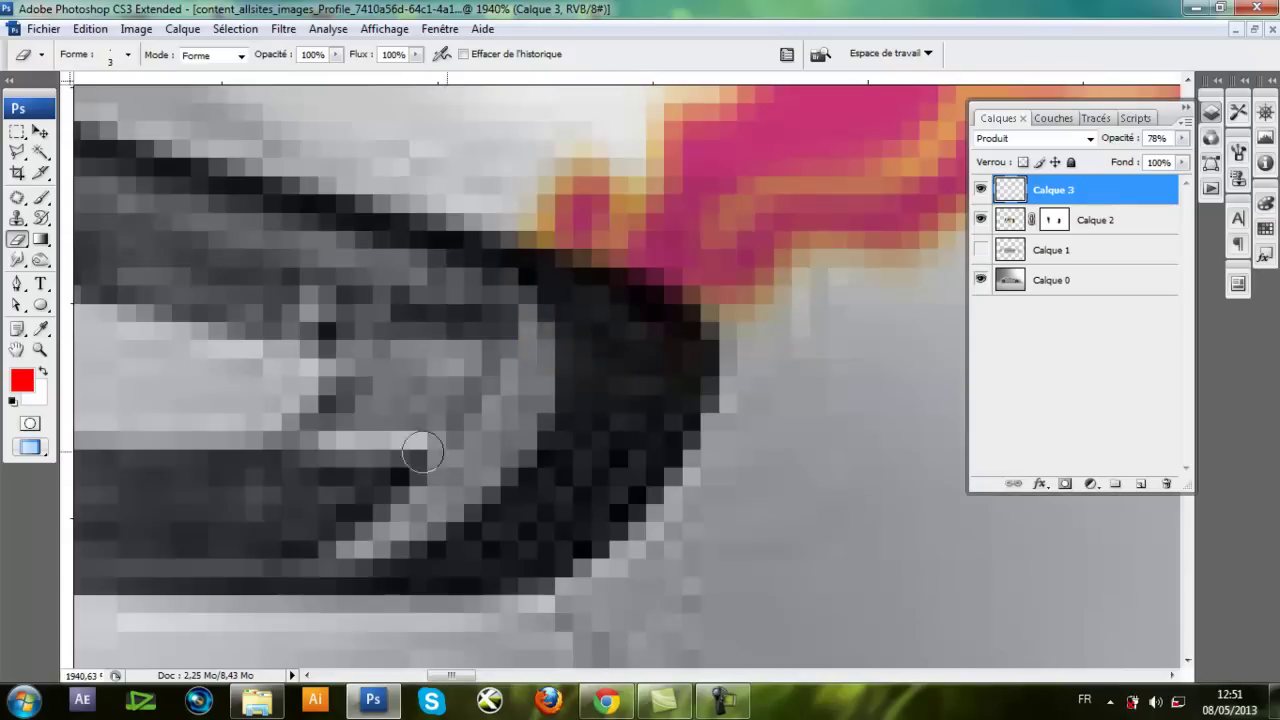
pyautogui.hotkey('ctrl', '-')
pyautogui.hotkey('ctrl', '-')
pyautogui.hotkey('ctrl', '-')
pyautogui.hotkey('ctrl', '-')
pyautogui.hotkey('ctrl', '-')
pyautogui.hotkey('ctrl', '-')
pyautogui.hotkey('ctrl', '-')
pyautogui.hotkey('ctrl', '-')
pyautogui.hotkey('ctrl', '-')
pyautogui.hotkey('ctrl', '-')
pyautogui.hotkey('ctrl', '-')
pyautogui.hotkey('ctrl', '+')
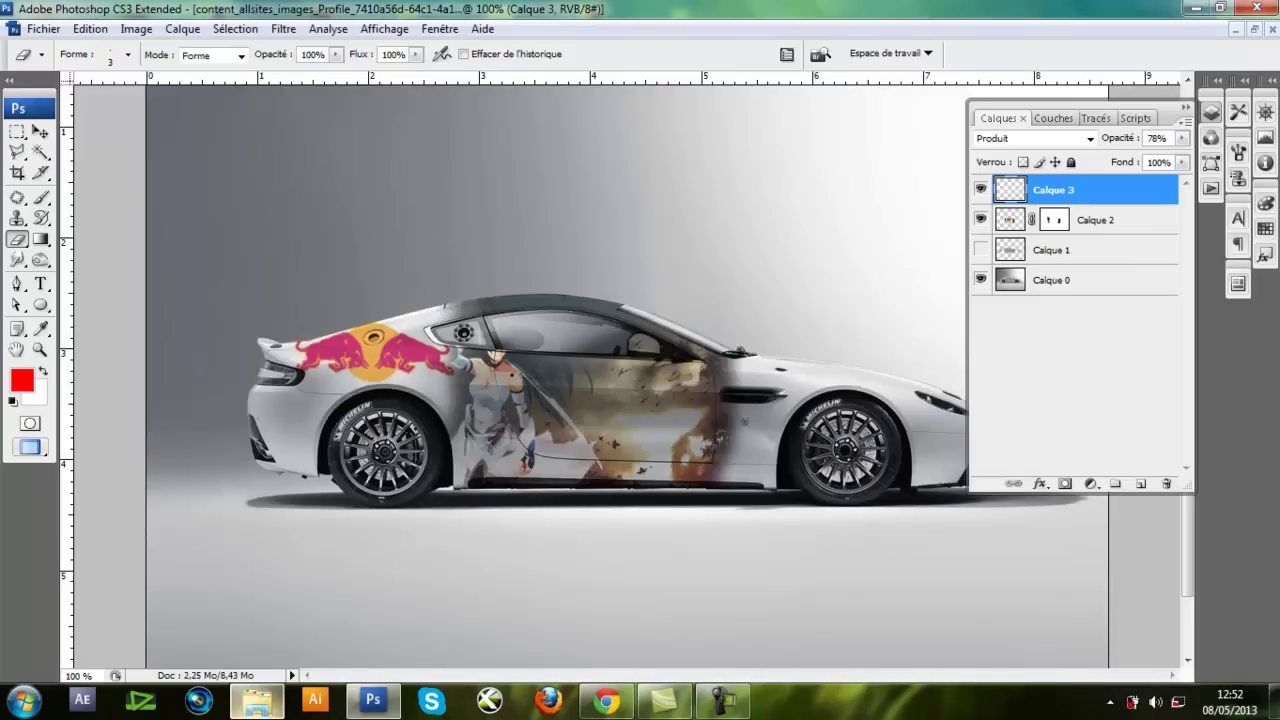
# Restore the minimized Need for Speed Most Wanted logo document, move the logo into the car document and maximize the car window
pyautogui.press('f')
pyautogui.press('f')
pyautogui.press('f')
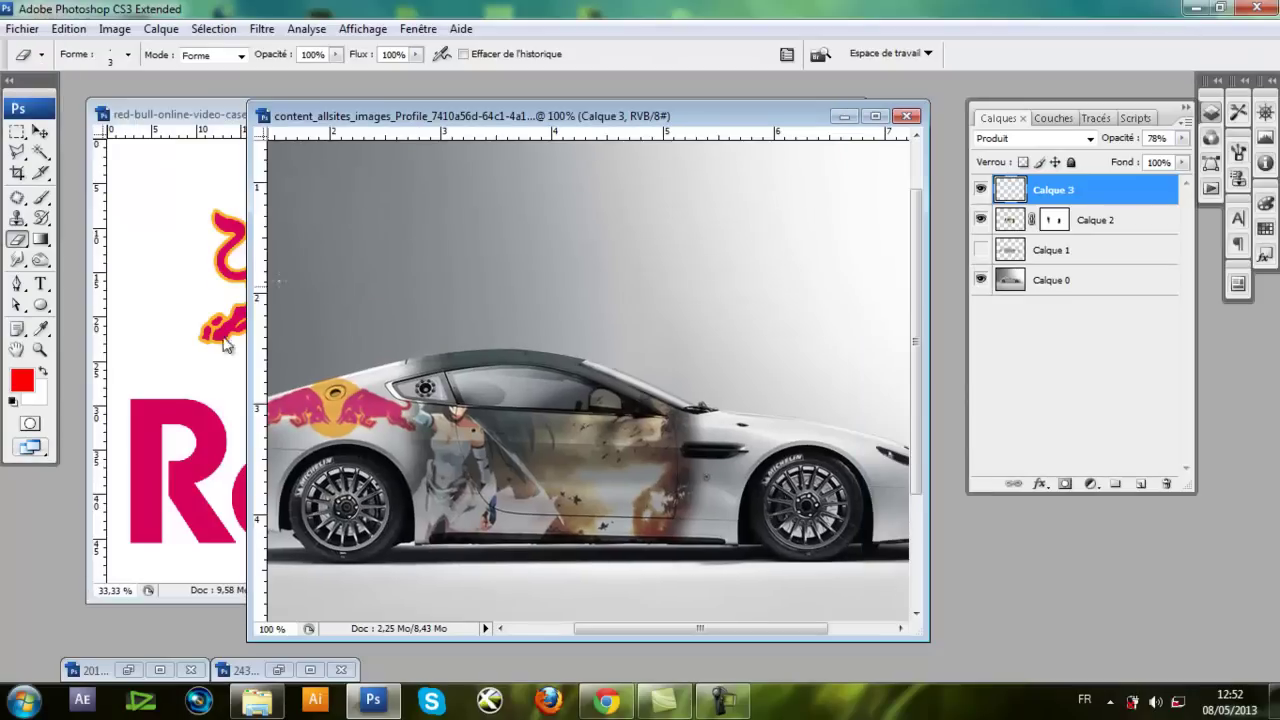
pyautogui.click(273, 673)
pyautogui.click(813, 190)
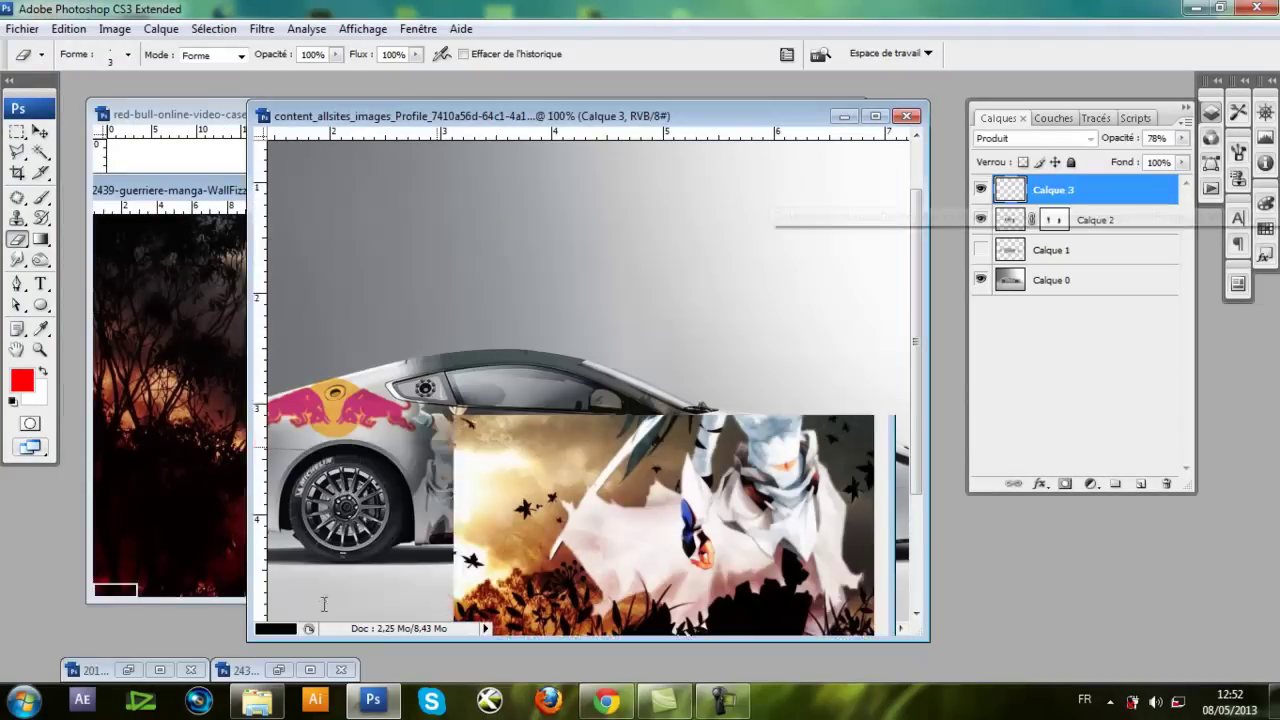
pyautogui.click(128, 671)
pyautogui.press('v')
pyautogui.moveTo(550, 440); pyautogui.dragTo(688, 160)
pyautogui.moveTo(690, 168); pyautogui.dragTo(699, 367)
pyautogui.click(876, 117)
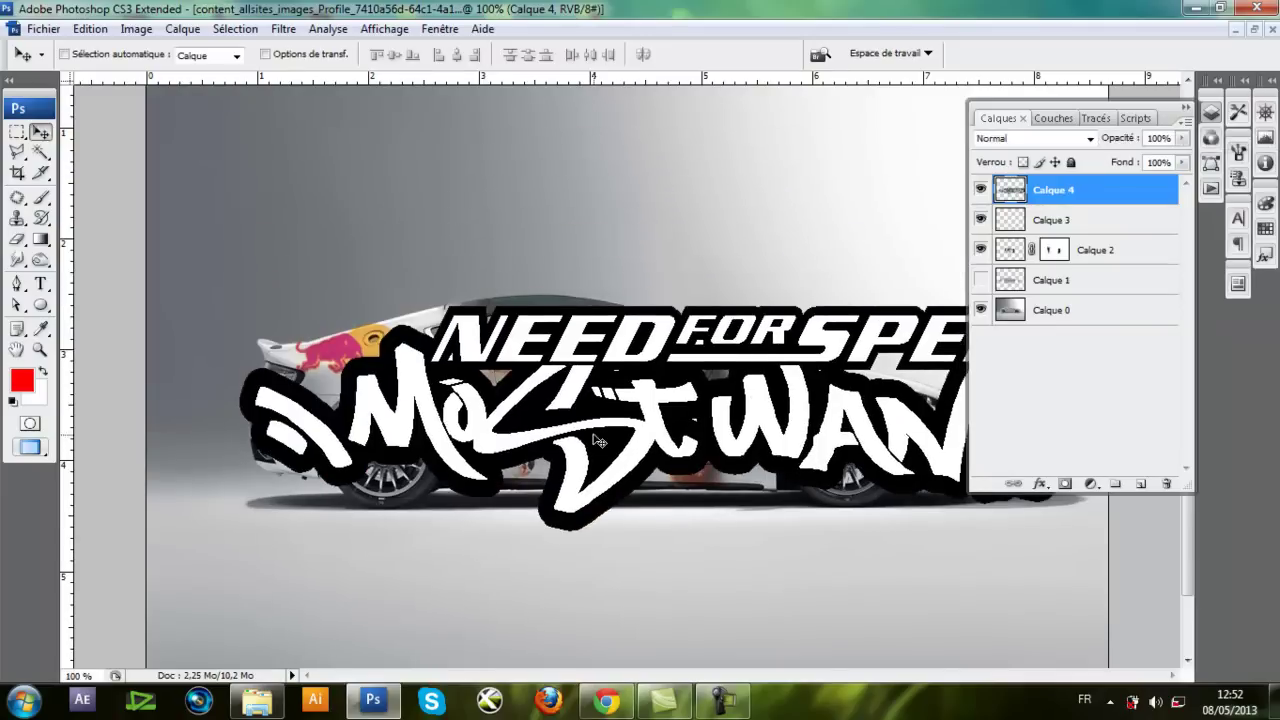
# Scale the Need for Speed Most Wanted logo to 46.5% and place it over the car's door and front wheel
pyautogui.hotkey('ctrl', 't')
pyautogui.moveTo(239, 308); pyautogui.dragTo(519, 367)
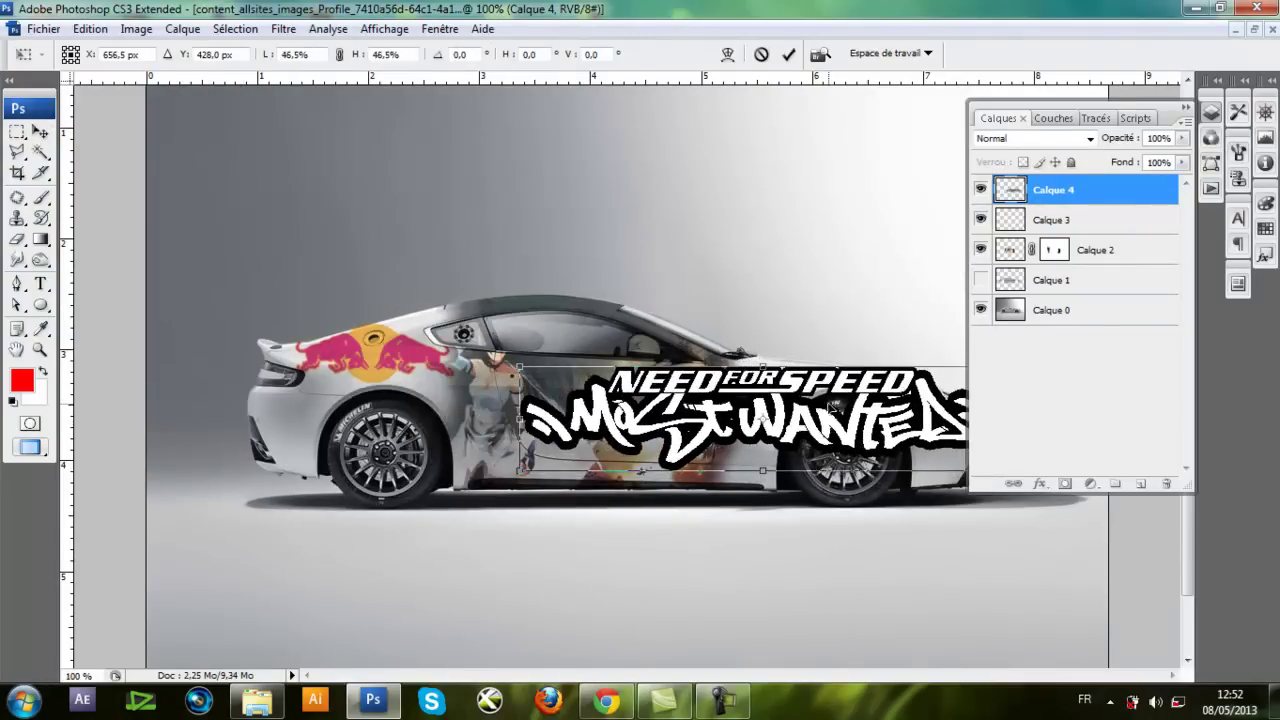
pyautogui.moveTo(832, 417); pyautogui.dragTo(802, 435)
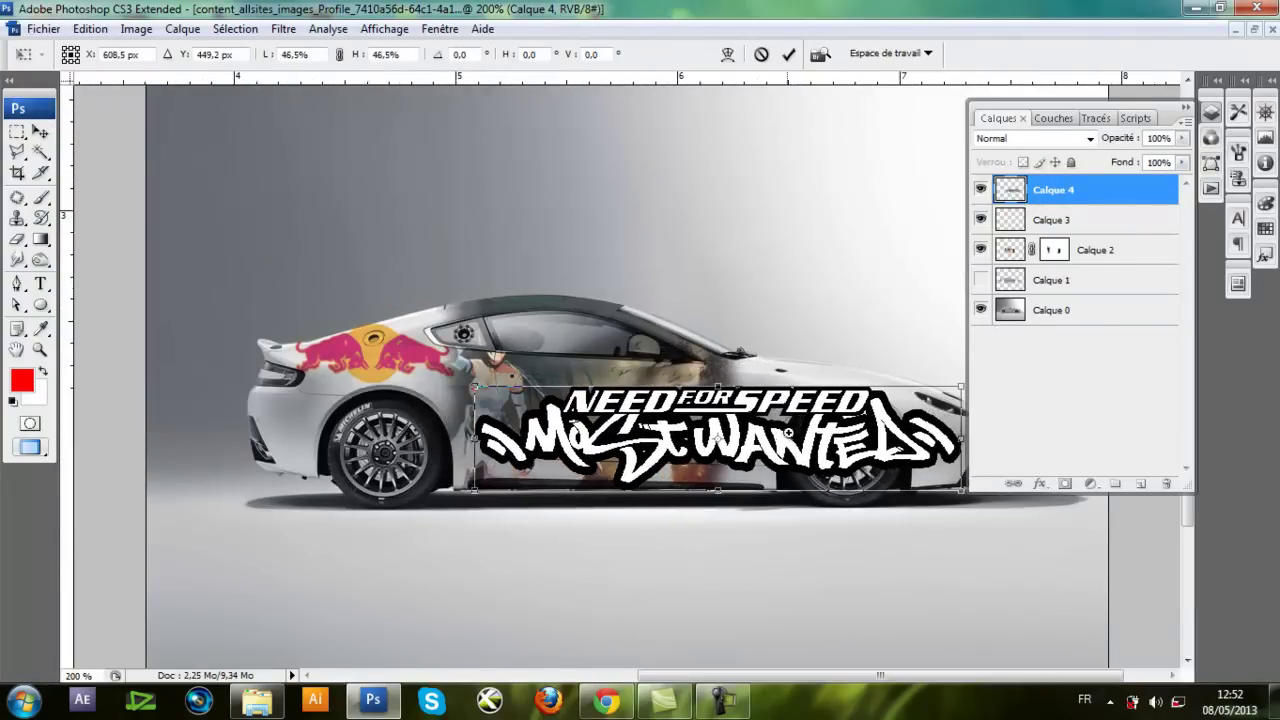
pyautogui.scroll(2, 805, 437)
pyautogui.moveTo(808, 390); pyautogui.dragTo(800, 385)
pyautogui.press('Return')
pyautogui.scroll(-1, 798, 385)
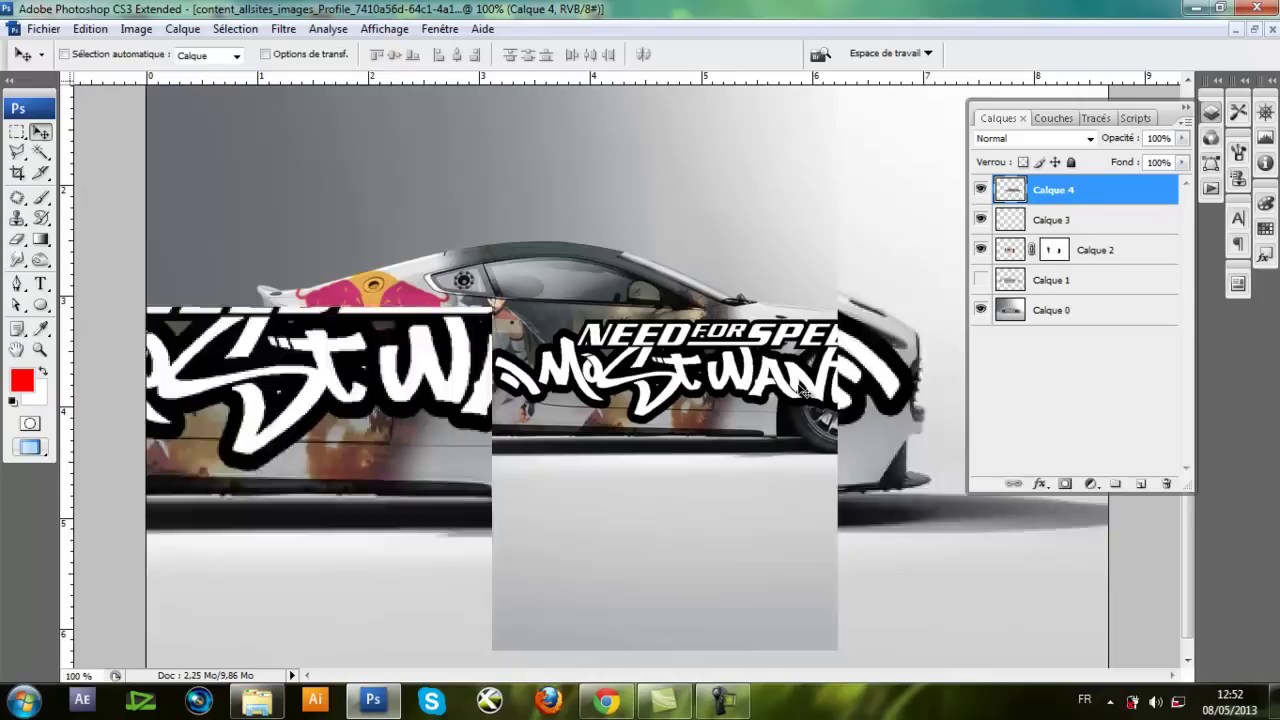
# Center the Need for Speed logo on the car's side between the wheels and scale it to about 86.6%
pyautogui.moveTo(641, 387); pyautogui.dragTo(640, 456)
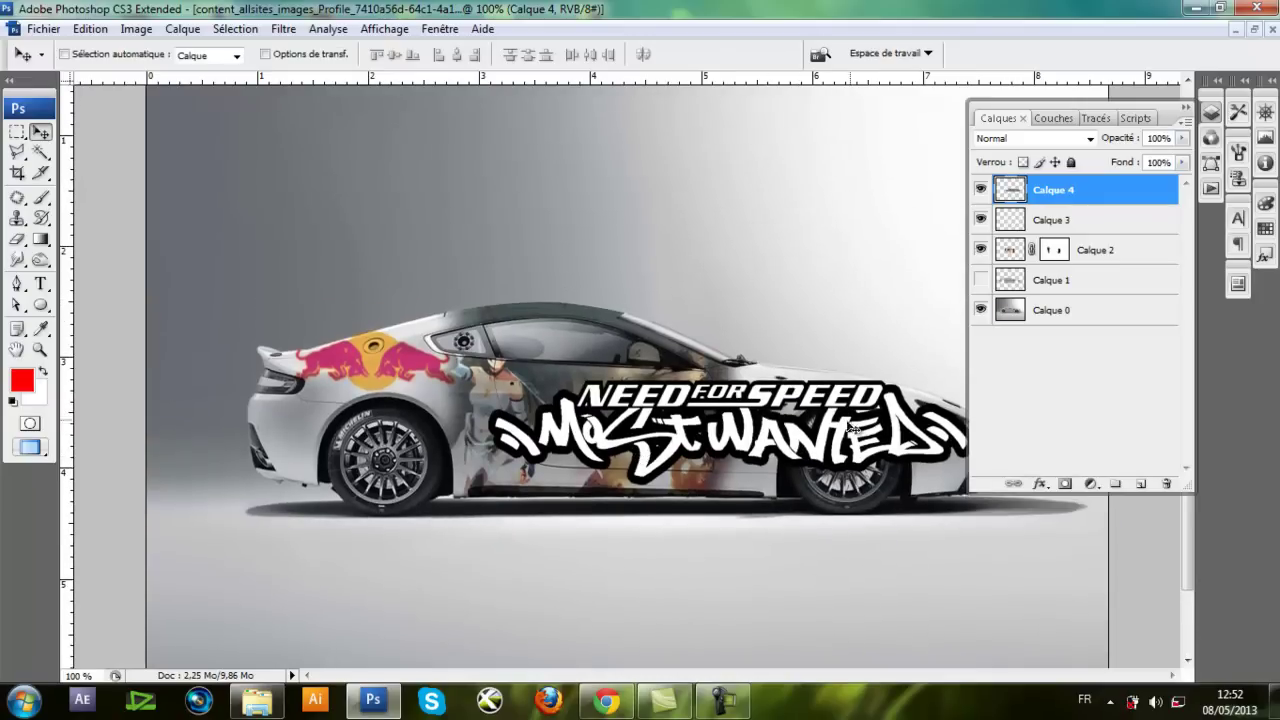
pyautogui.moveTo(848, 428); pyautogui.dragTo(722, 429)
pyautogui.hotkey('ctrl', 't')
pyautogui.moveTo(864, 484); pyautogui.dragTo(843, 466)
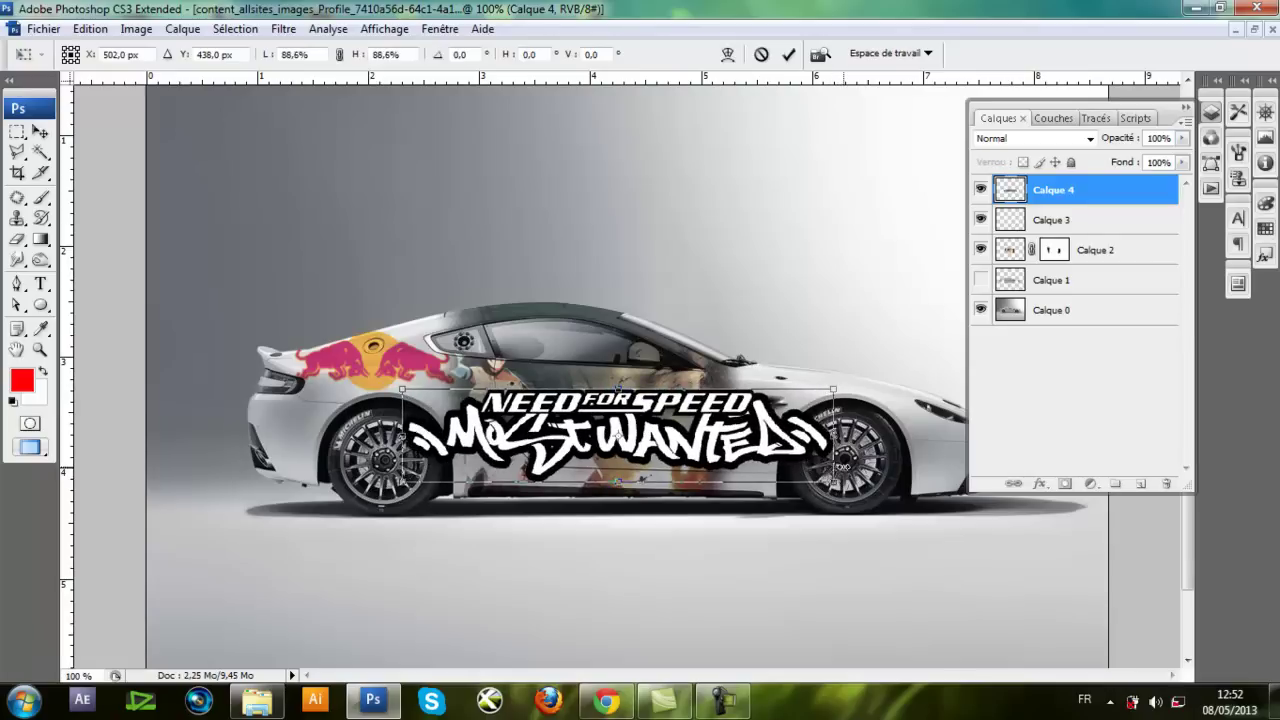
pyautogui.press('Return')
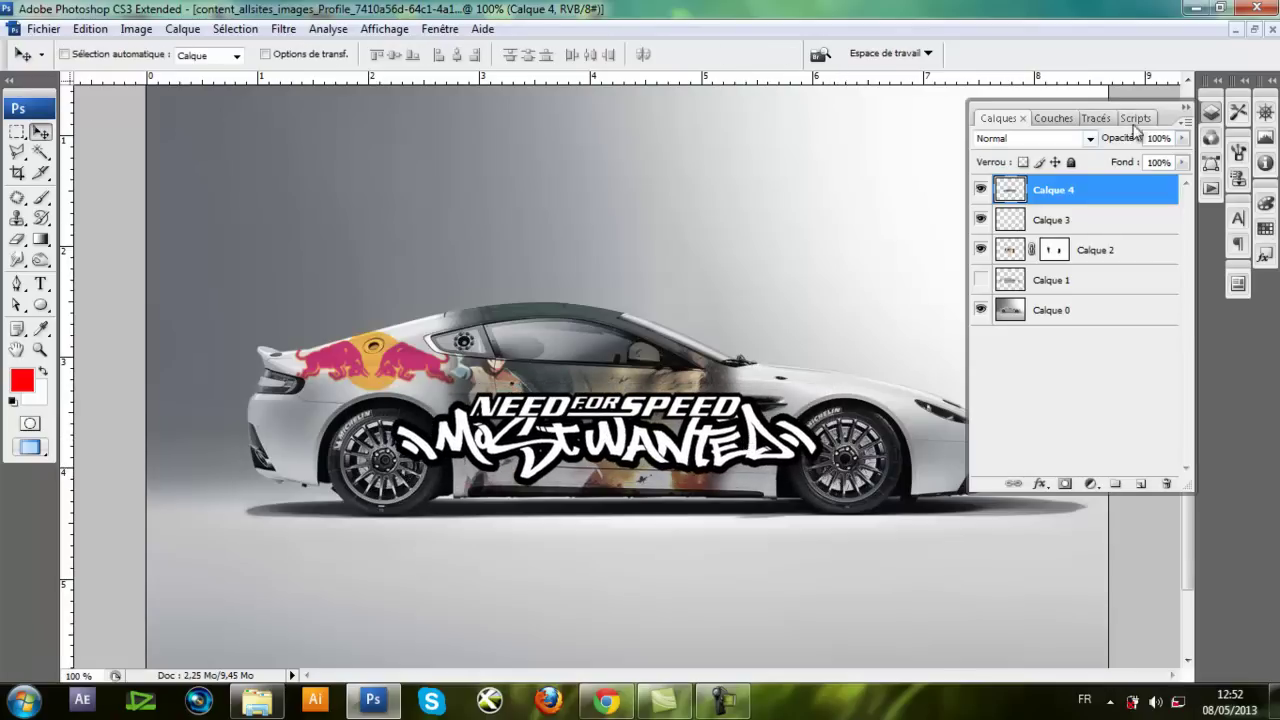
# Set the Need for Speed layer's blend mode to Produit and its opacity to 77%
pyautogui.click(1040, 138)
pyautogui.click(1015, 204)
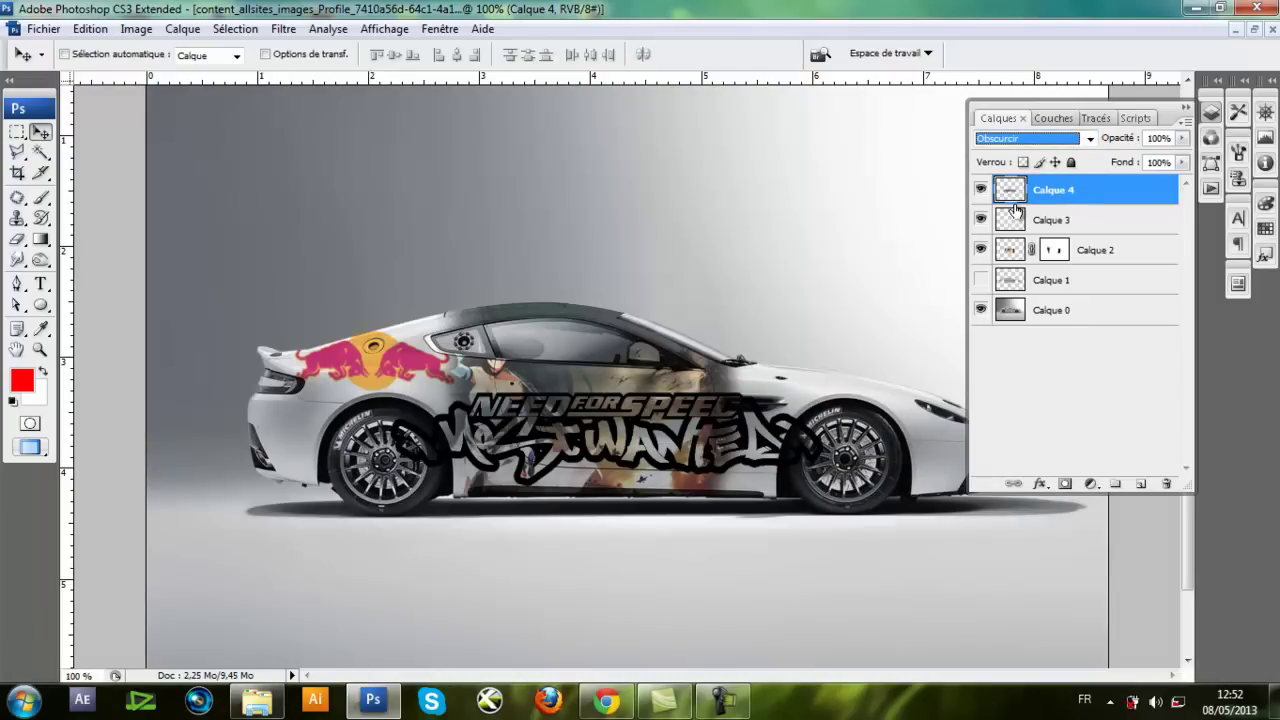
pyautogui.press('Down')
pyautogui.click(1182, 138)
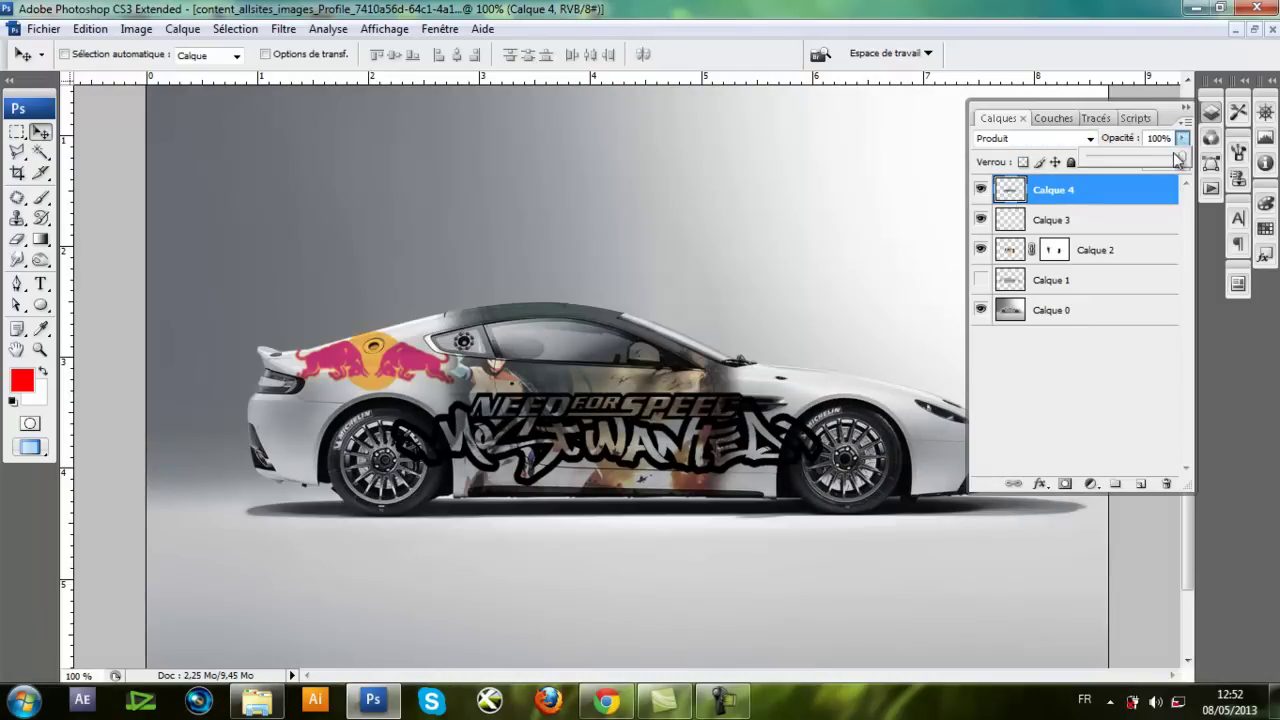
pyautogui.moveTo(1180, 157); pyautogui.dragTo(1165, 163)
# Load the car body outline from Calque 1, invert it, delete the Need for Speed logo outside the bodywork and deselect
pyautogui.keyDown('ctrl'); pyautogui.click(1010, 281); pyautogui.keyUp('ctrl')
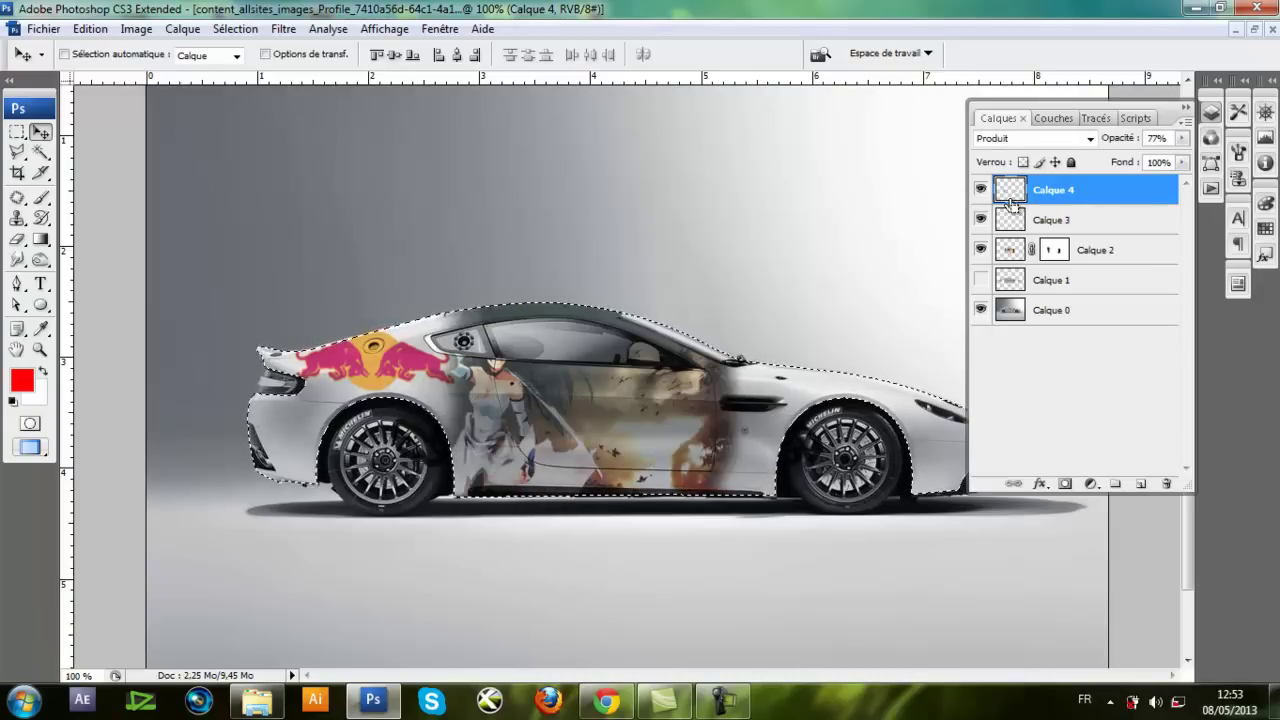
pyautogui.hotkey('ctrl', 'shift', 'i')
pyautogui.press('Delete')
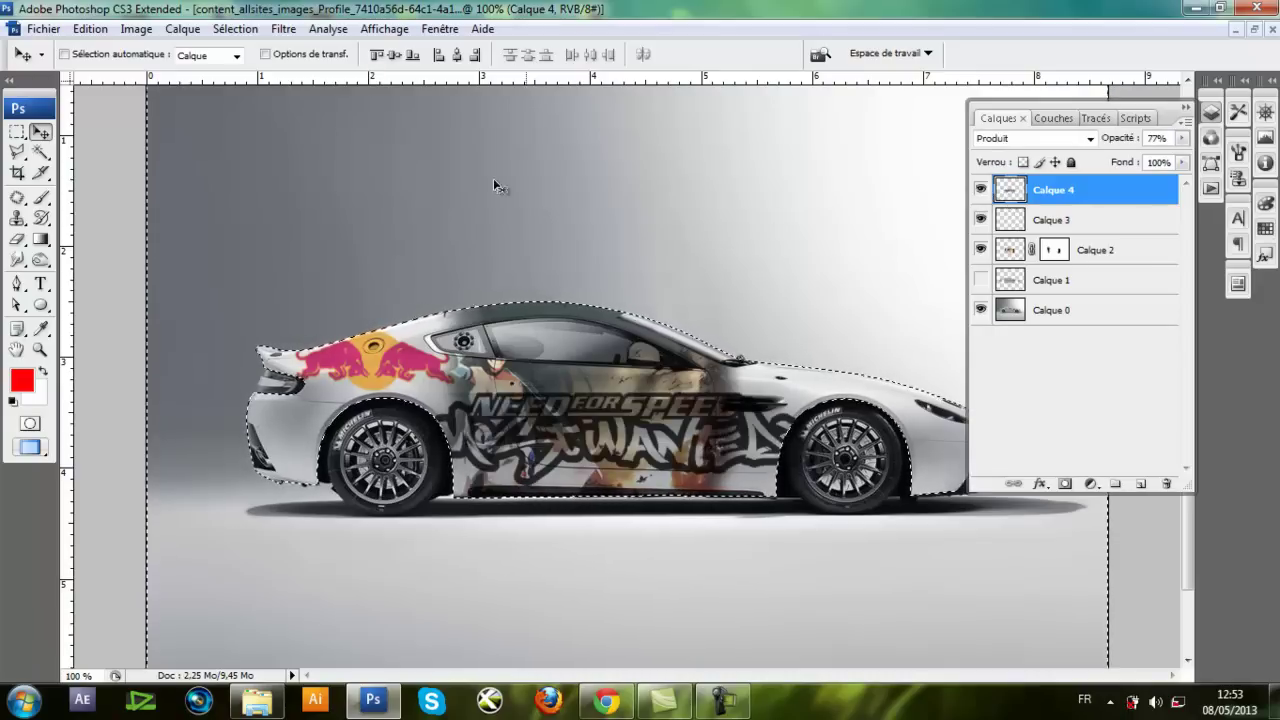
pyautogui.click(20, 132)
pyautogui.hotkey('ctrl', 'd')
pyautogui.moveTo(735, 289); pyautogui.dragTo(760, 530)
pyautogui.moveTo(727, 404); pyautogui.dragTo(1030, 588)
pyautogui.moveTo(886, 424); pyautogui.dragTo(732, 439)
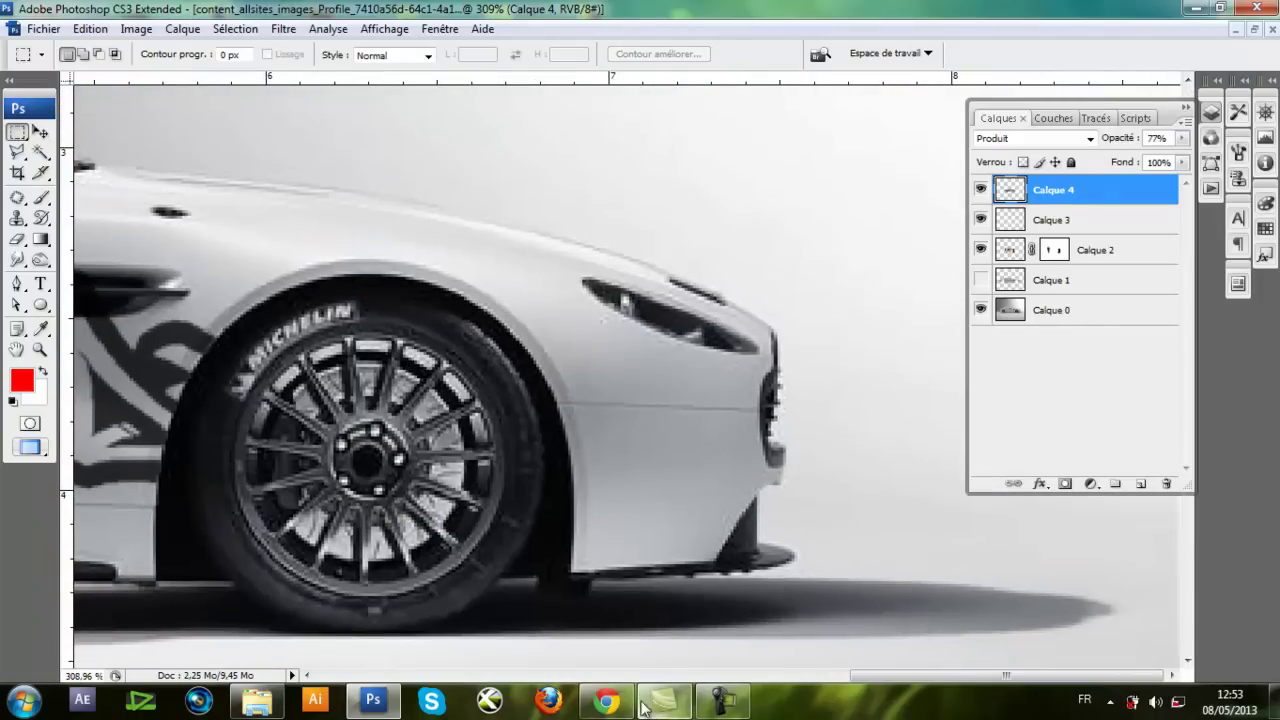
pyautogui.click(373, 700)
pyautogui.click(373, 700)
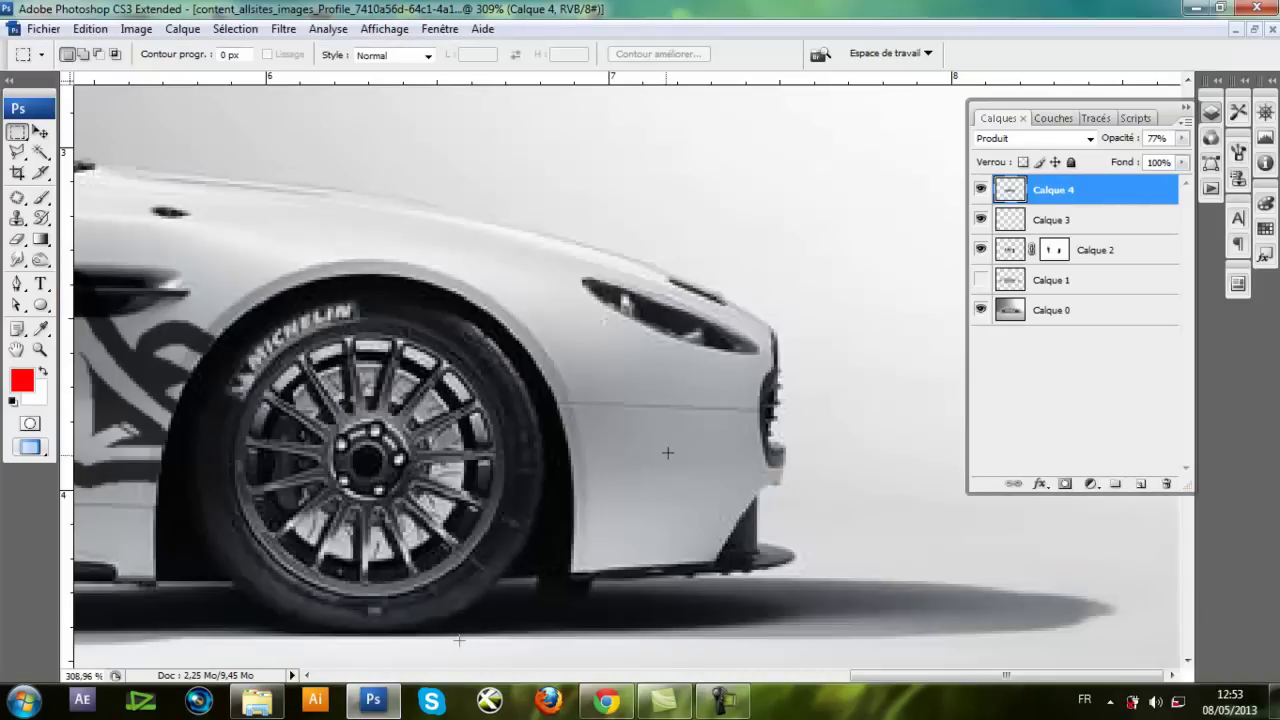
# Add a new layer above the Need for Speed logo and start a Pen path just ahead of the front bumper
pyautogui.hotkey('ctrl', '-')
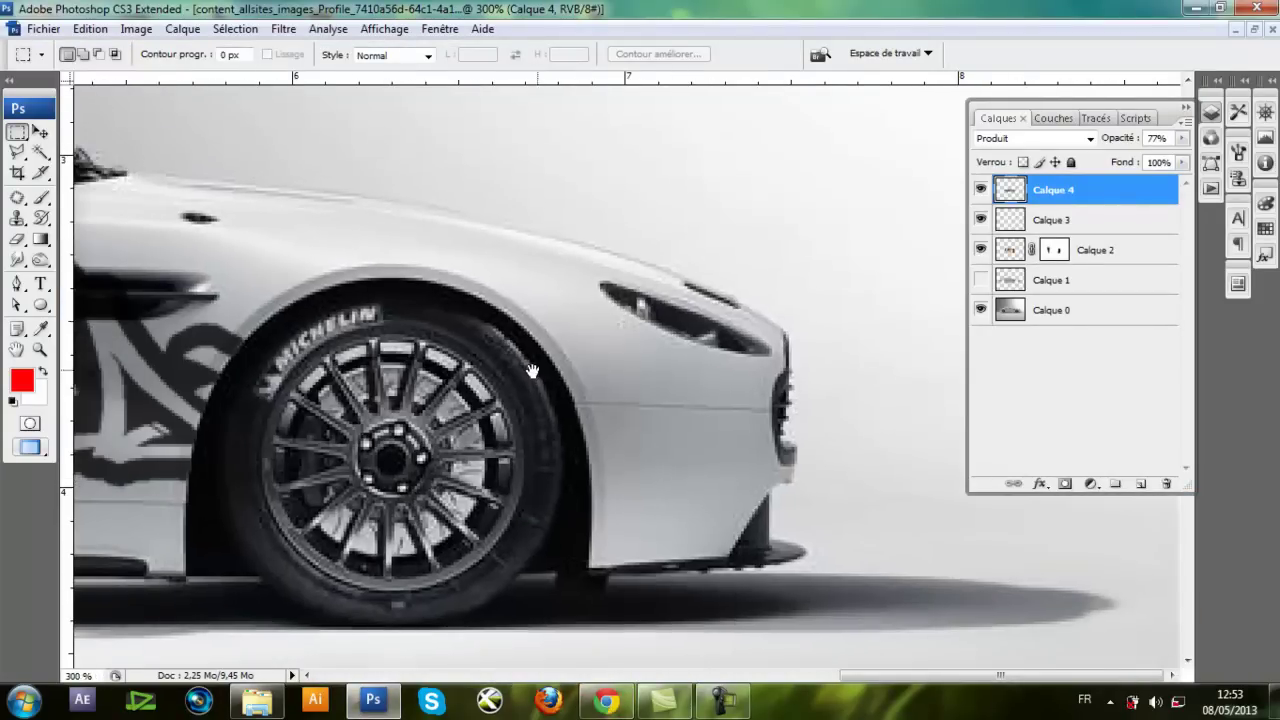
pyautogui.moveTo(532, 371); pyautogui.dragTo(596, 428)
pyautogui.click(17, 285)
pyautogui.click(1141, 484)
pyautogui.moveTo(888, 537); pyautogui.dragTo(884, 496)
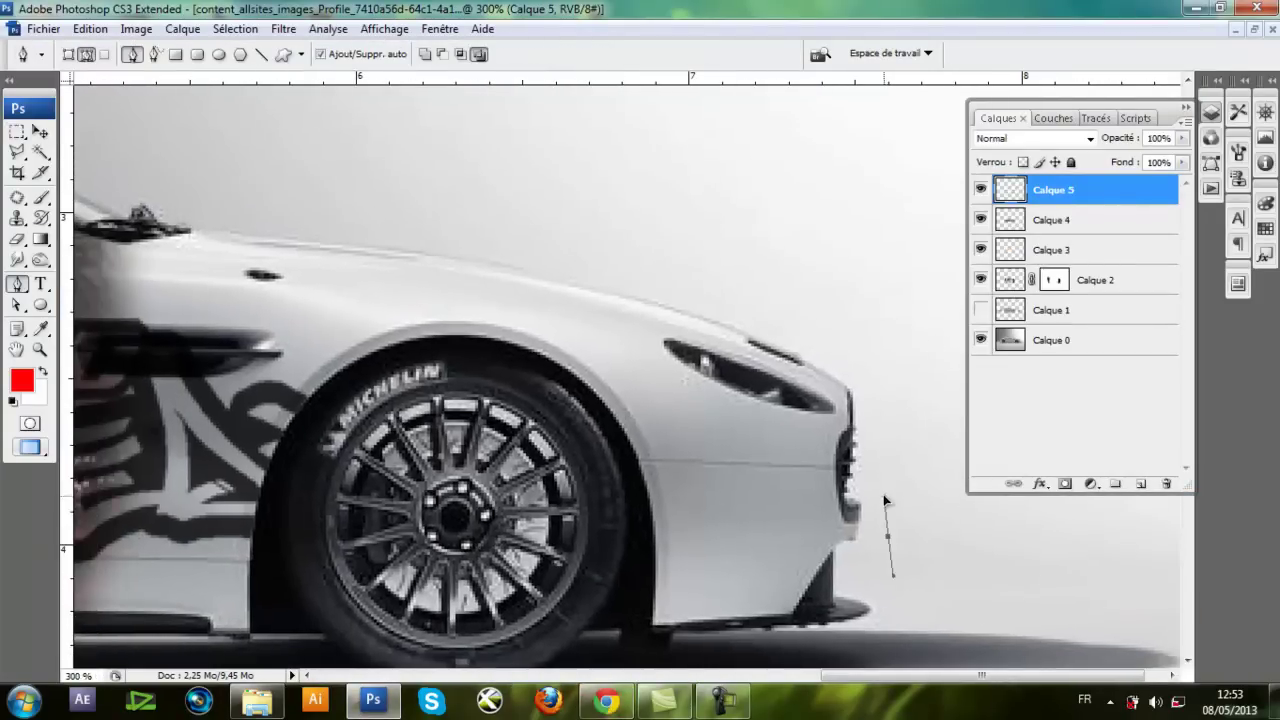
pyautogui.moveTo(434, 235); pyautogui.dragTo(262, 210)
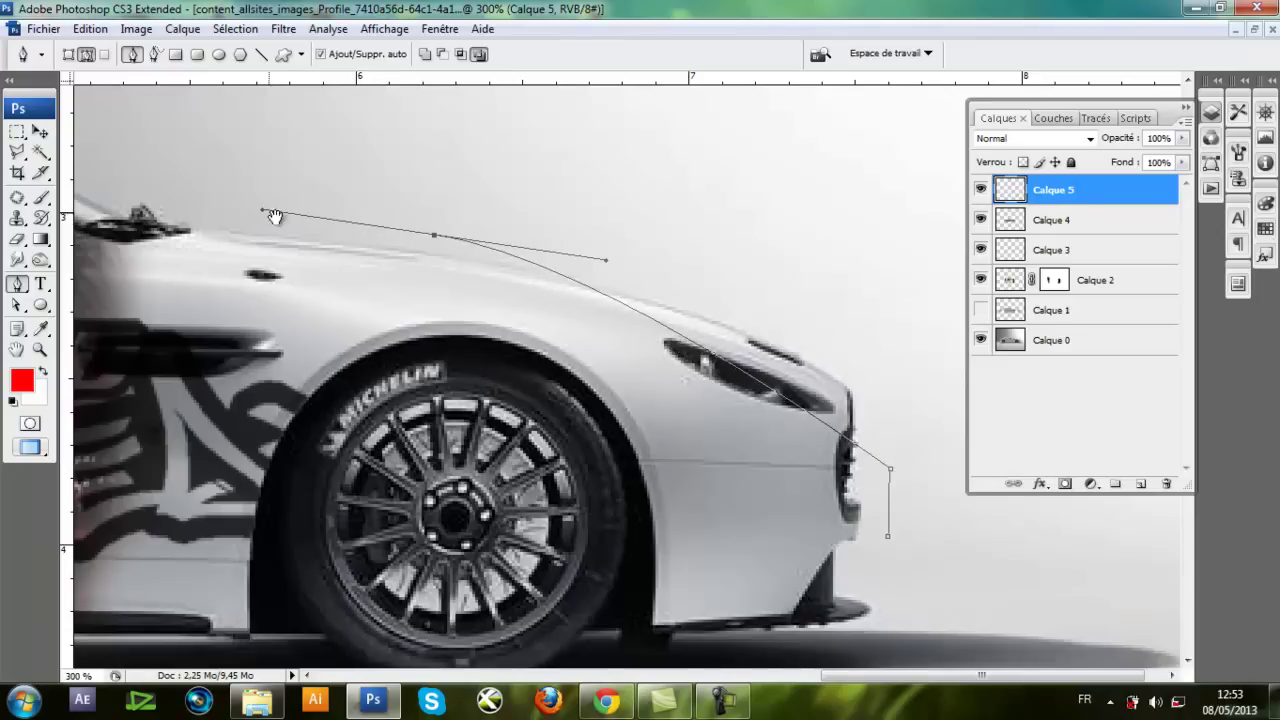
pyautogui.hotkey('ctrl', 'z')
# Draw a closed curved Pen path from above the hood down past the front bumper and convert it to a selection
pyautogui.hotkey('ctrl', '-')
pyautogui.hotkey('ctrl', '-')
pyautogui.moveTo(633, 330); pyautogui.dragTo(648, 346)
pyautogui.press('f')
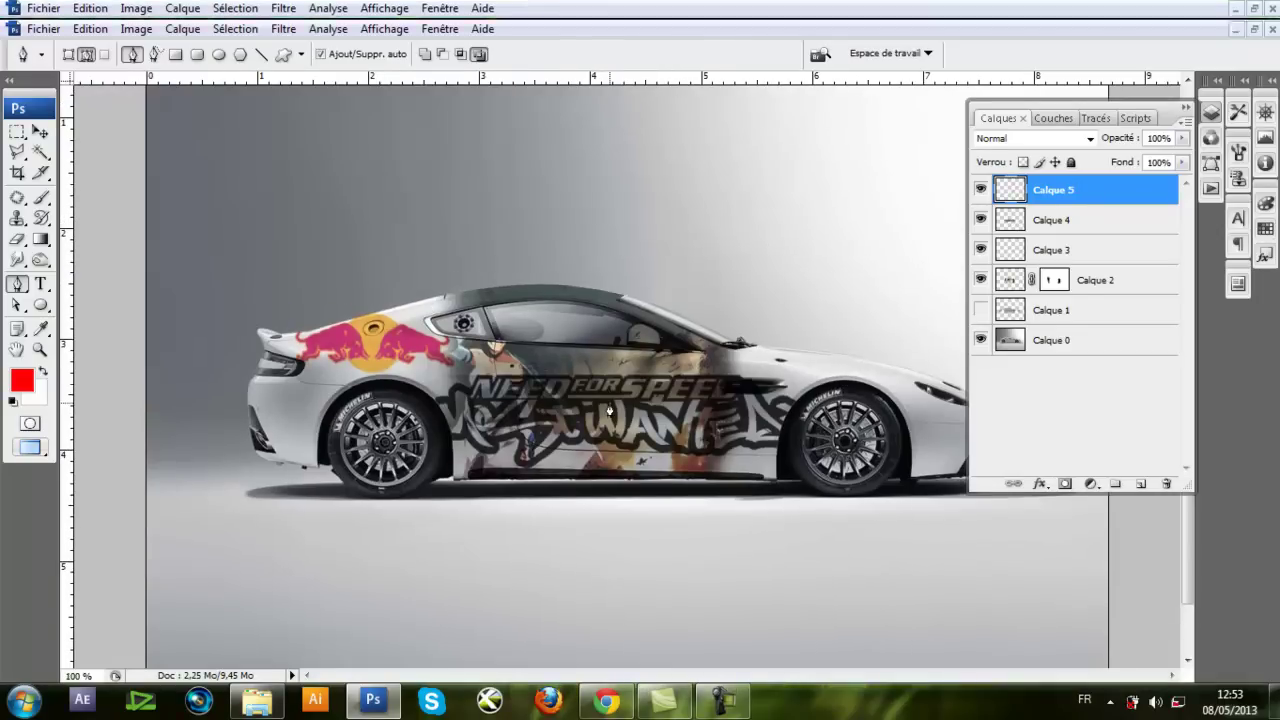
pyautogui.moveTo(843, 446); pyautogui.dragTo(646, 452)
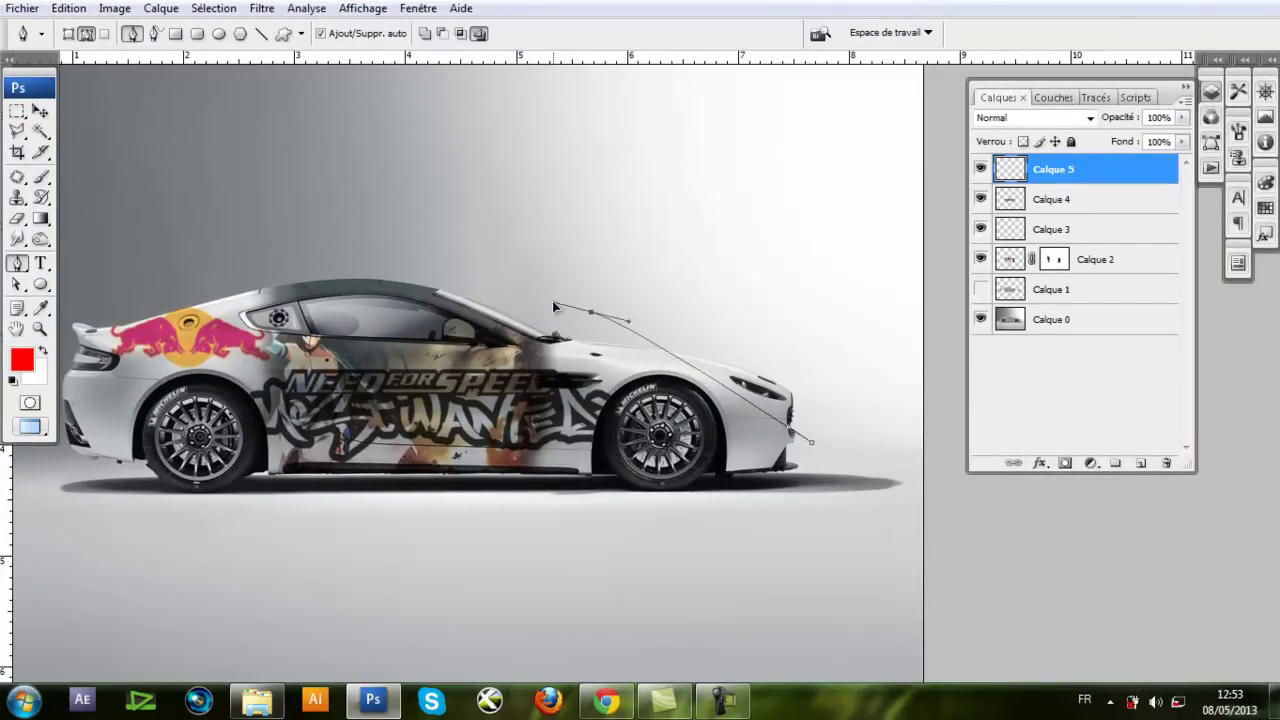
pyautogui.moveTo(552, 300); pyautogui.dragTo(515, 309)
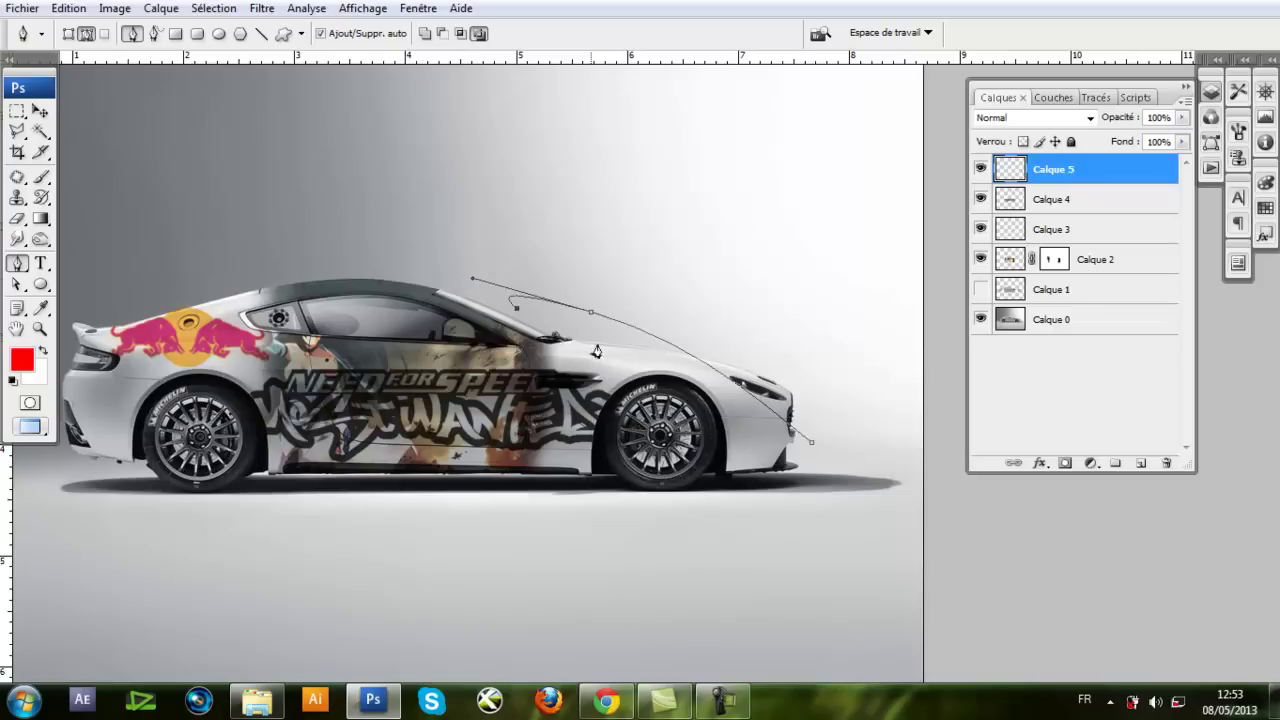
pyautogui.moveTo(775, 497); pyautogui.dragTo(860, 527)
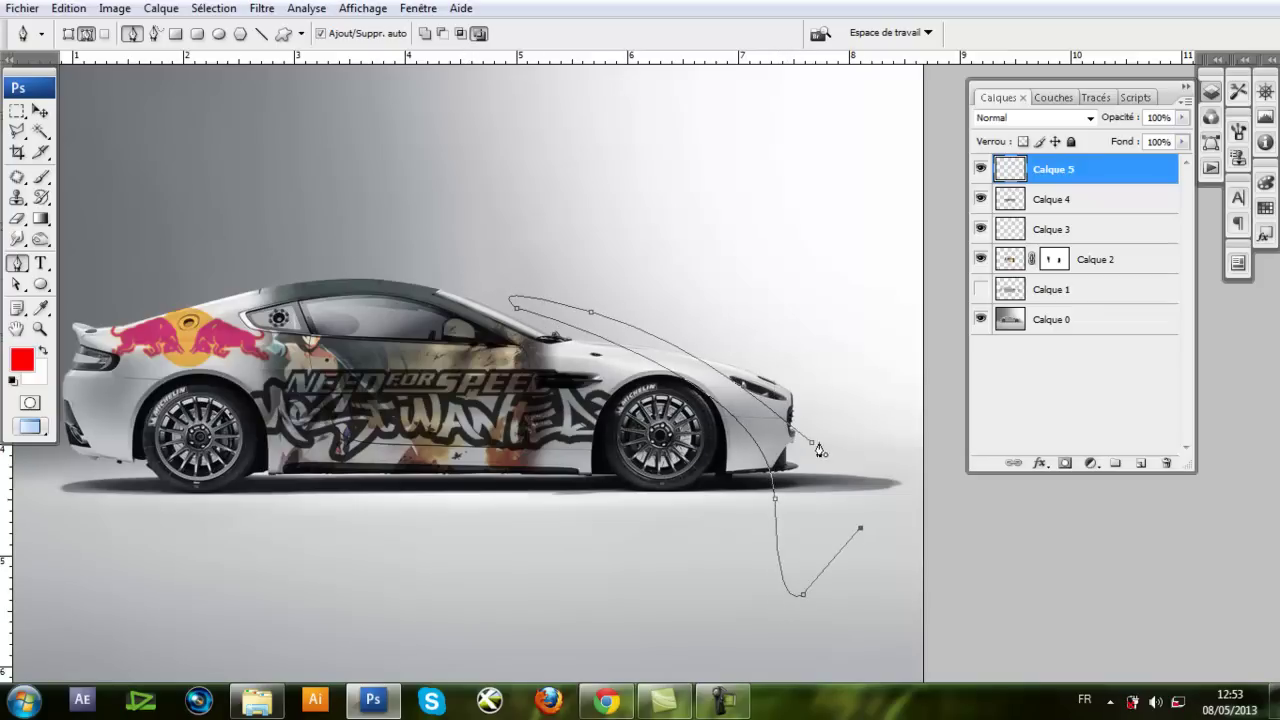
pyautogui.click(813, 447)
pyautogui.hotkey('ctrl', 'Return')
# Fill the curved band with the pink sampled from the car's rear logo area and deselect
pyautogui.hotkey('alt', 'BackSpace')
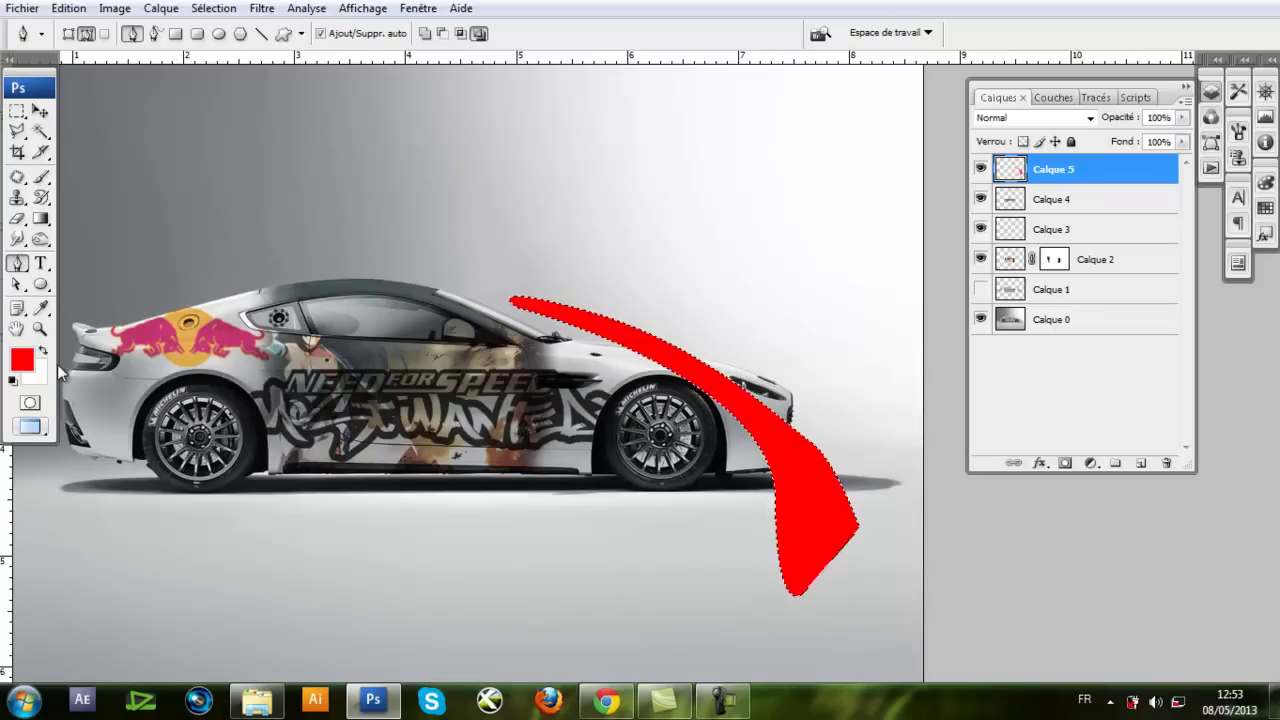
pyautogui.hotkey('ctrl', 'z')
pyautogui.press('i')
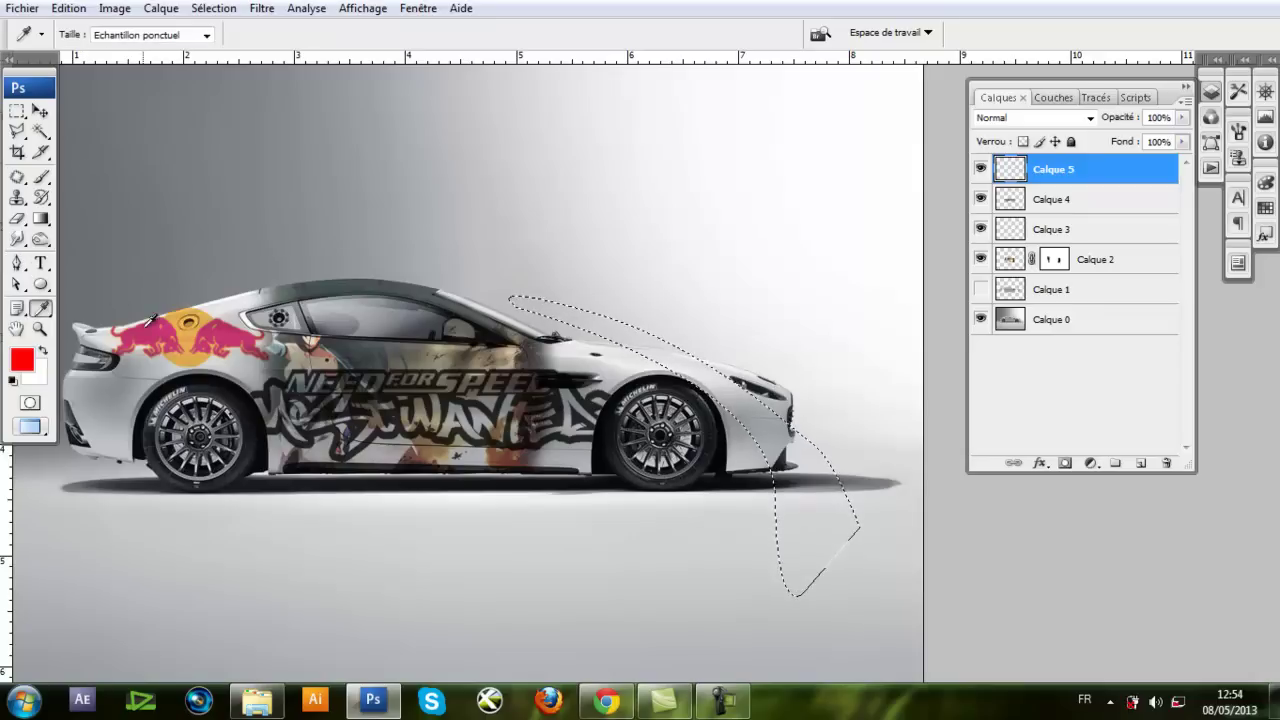
pyautogui.click(297, 342)
pyautogui.hotkey('alt', 'BackSpace')
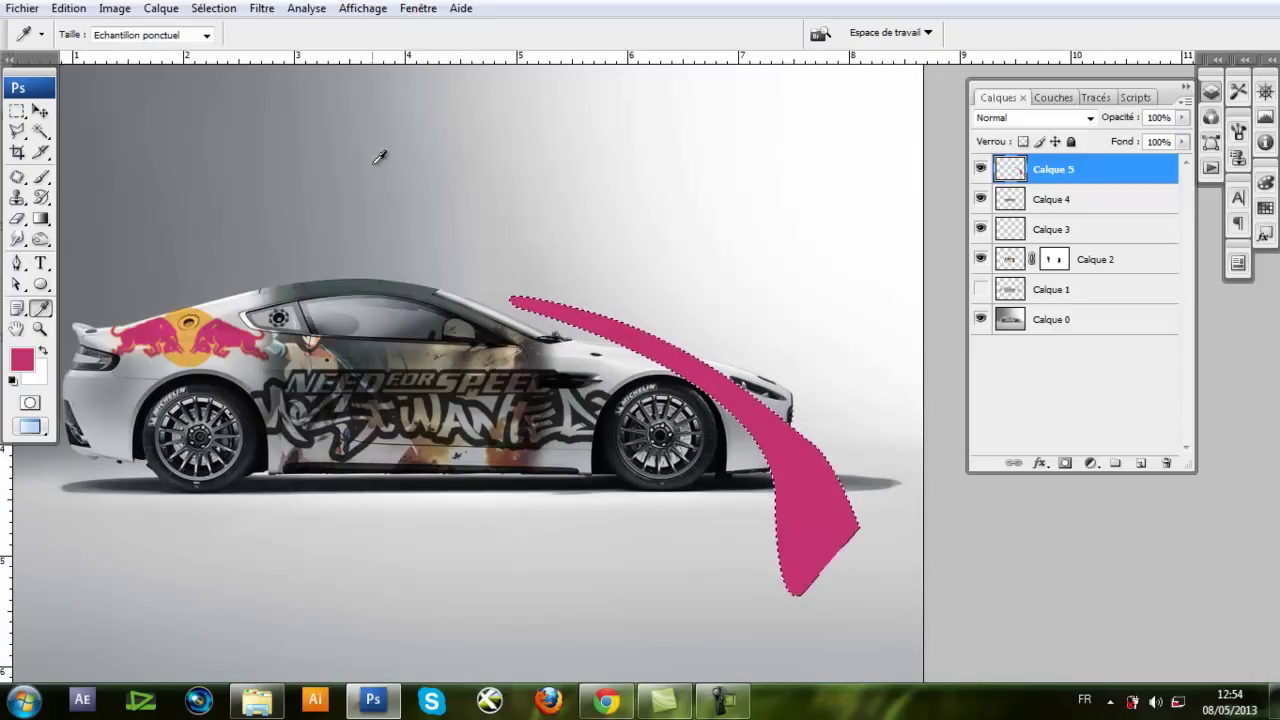
pyautogui.press('m')
pyautogui.hotkey('ctrl', 'd')
# Set the pink band's layer to Produit blend mode and 71% opacity
pyautogui.click(1088, 118)
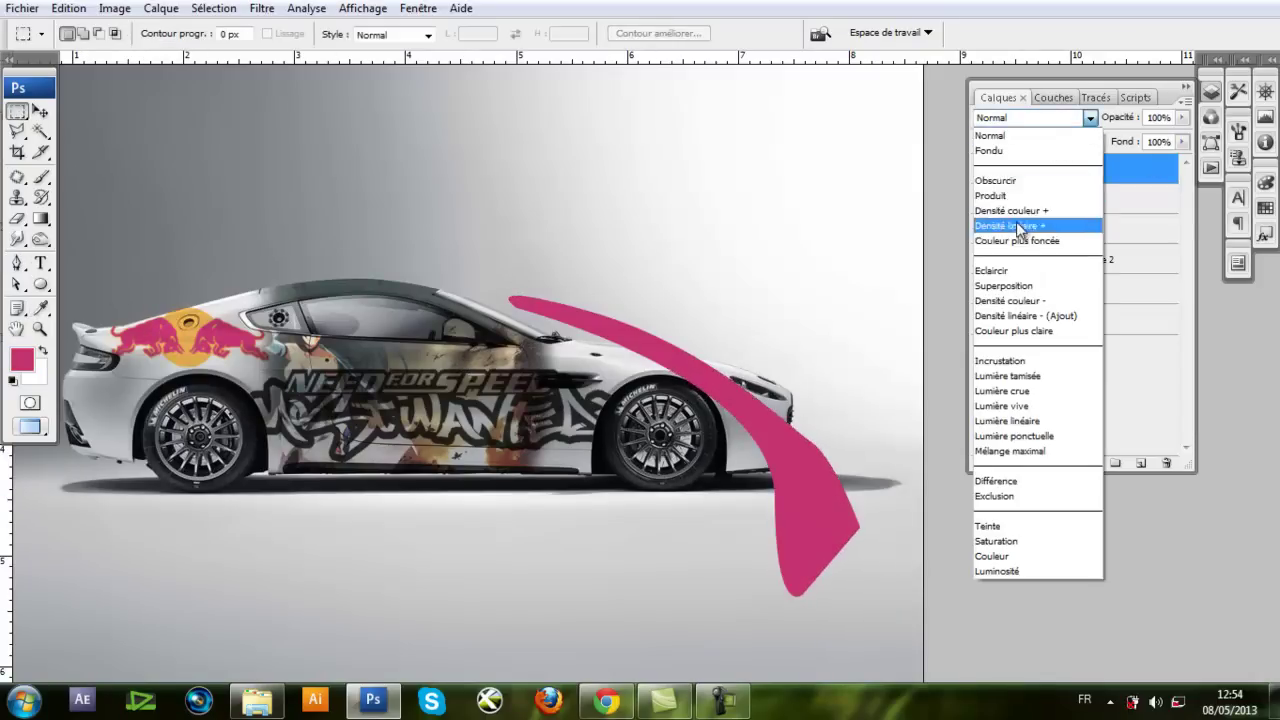
pyautogui.click(1026, 194)
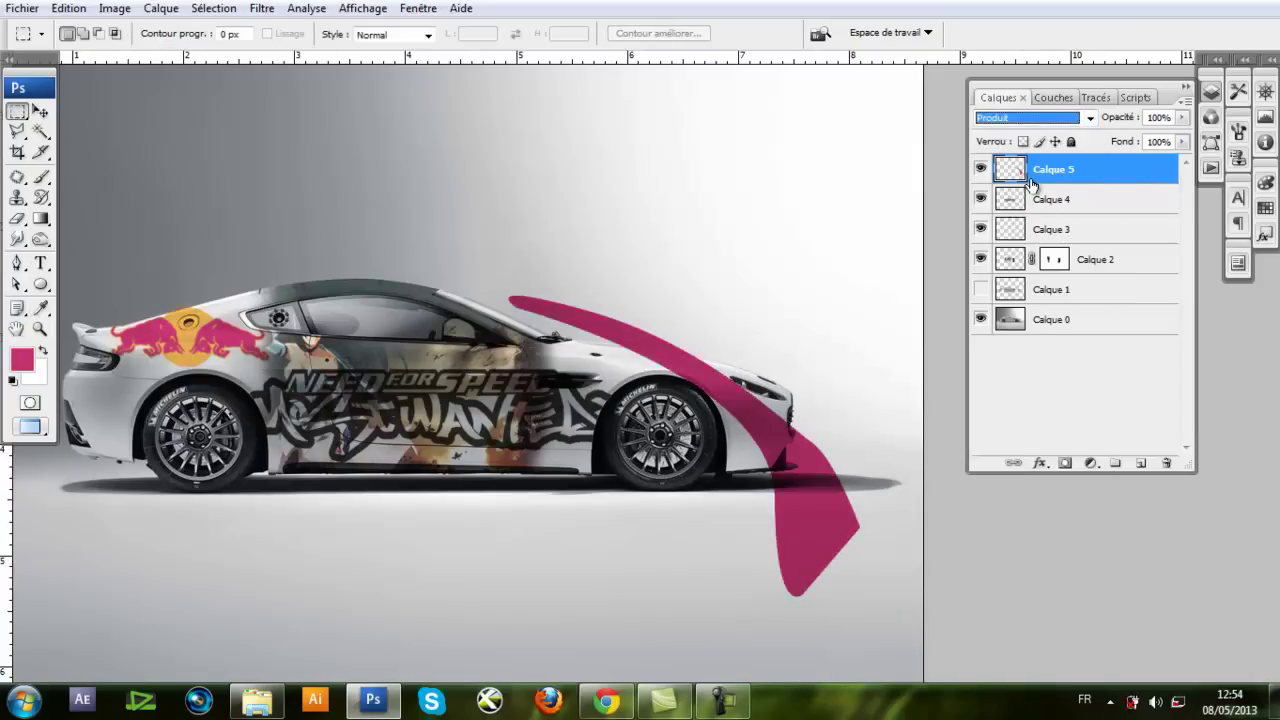
pyautogui.click(1182, 117)
pyautogui.moveTo(1180, 135); pyautogui.dragTo(1155, 136)
# Load the car body outline from Calque 1, invert it, delete the pink band outside the bodywork and deselect
pyautogui.keyDown('ctrl'); pyautogui.click(1008, 292); pyautogui.keyUp('ctrl')
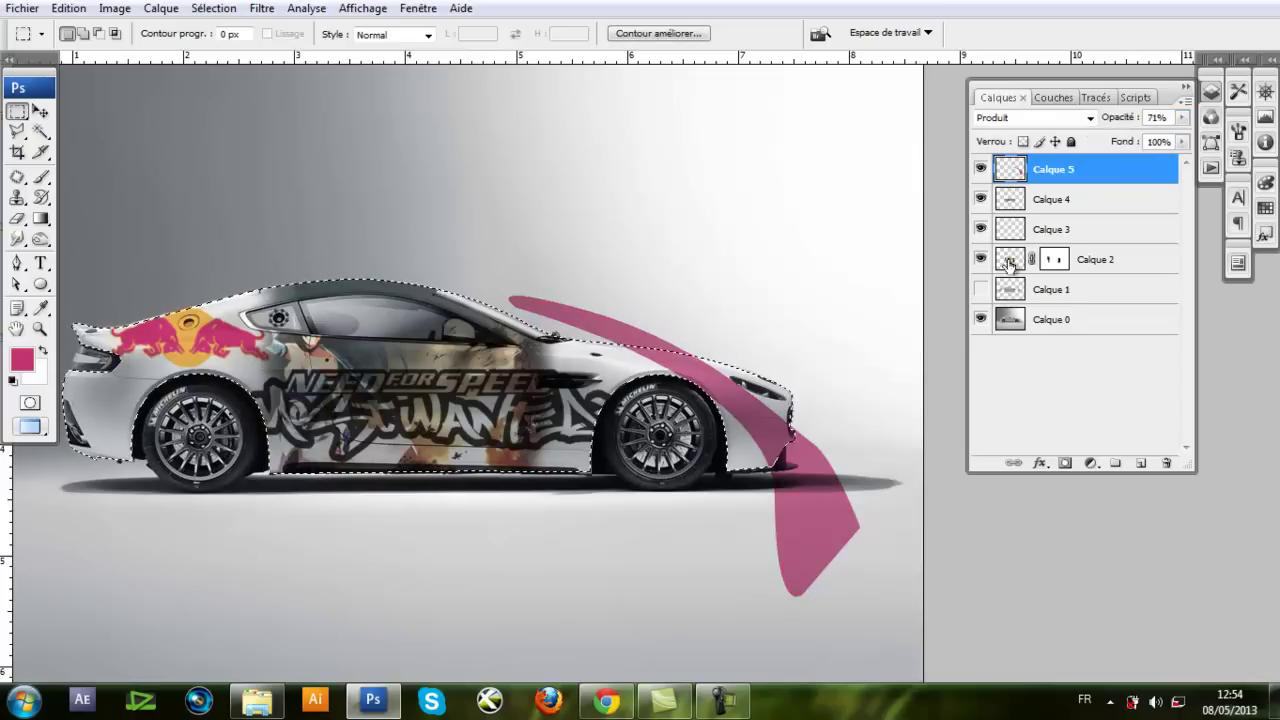
pyautogui.hotkey('ctrl', 'shift', 'i')
pyautogui.press('Delete')
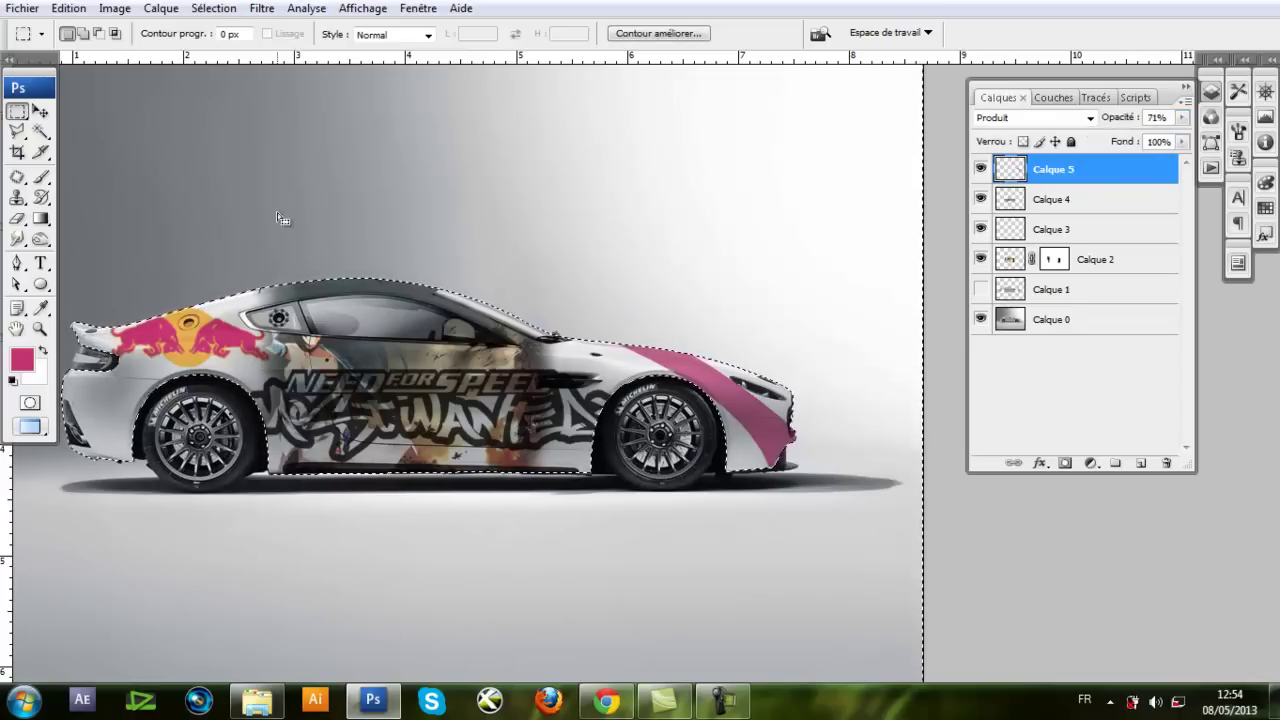
pyautogui.hotkey('ctrl', 'd')
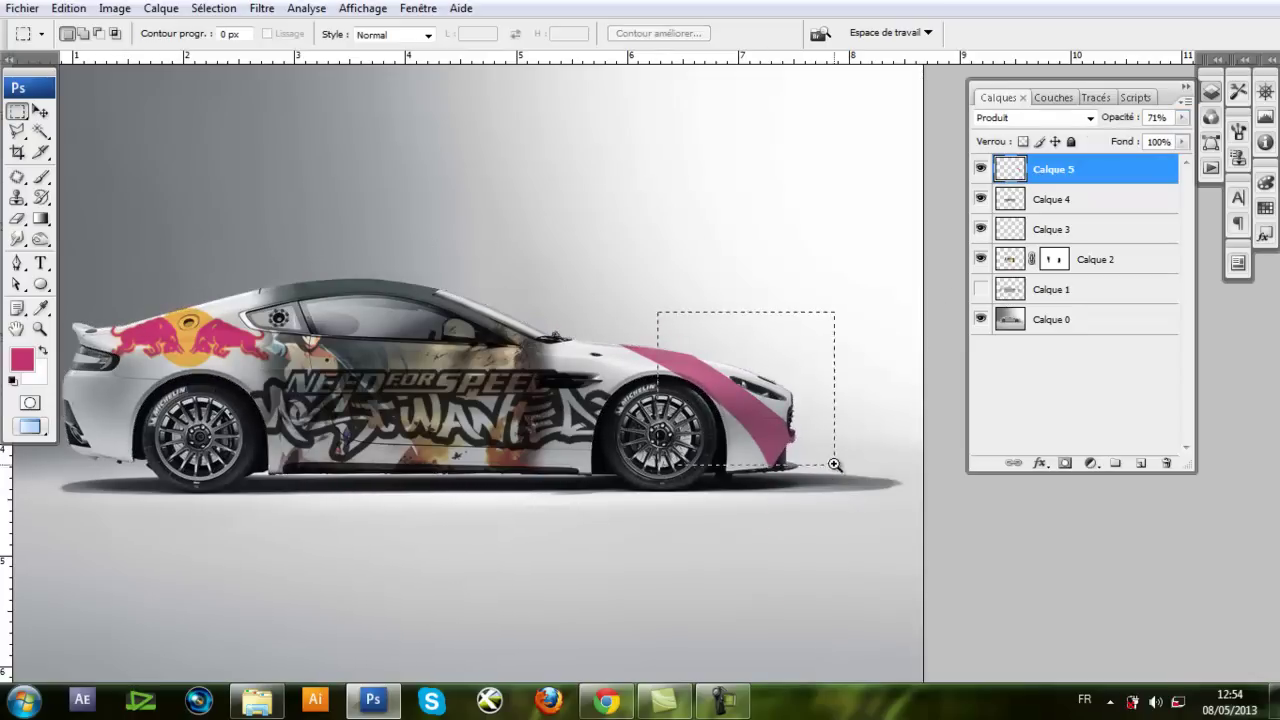
# Add a new layer and start a Pen path at the lower tip of the pink band
pyautogui.moveTo(835, 465); pyautogui.dragTo(835, 465)
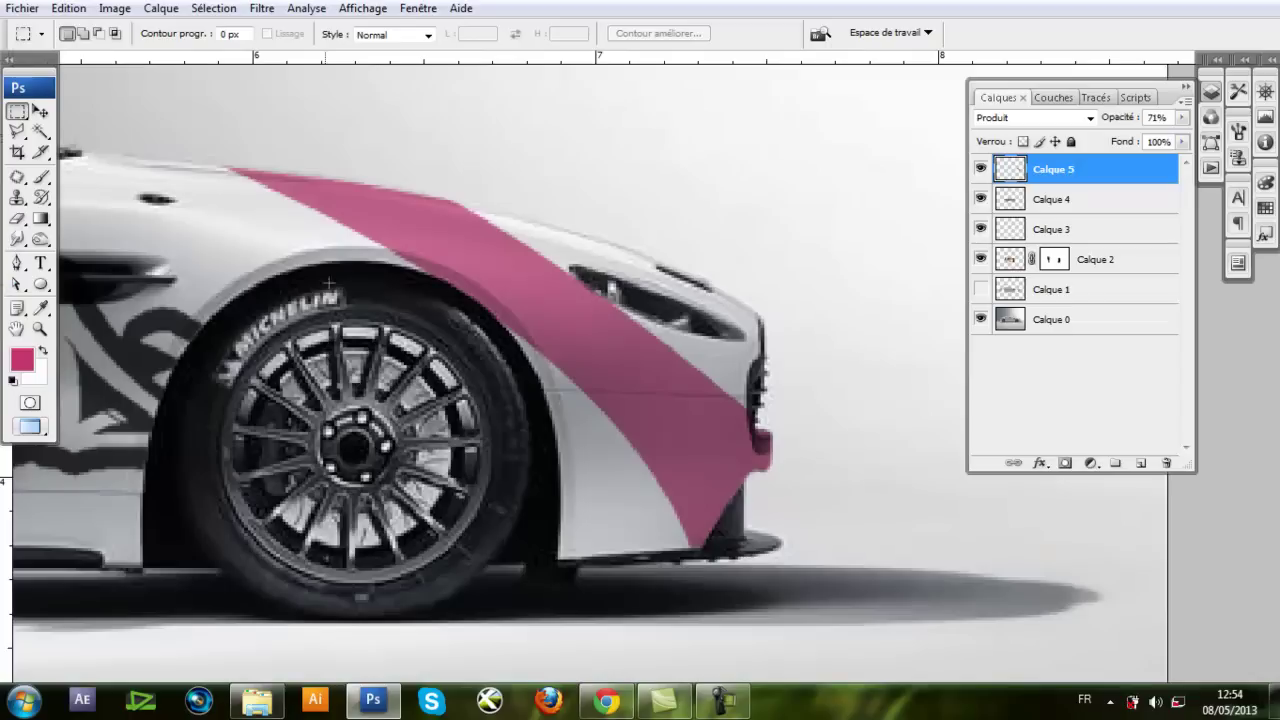
pyautogui.click(1140, 463)
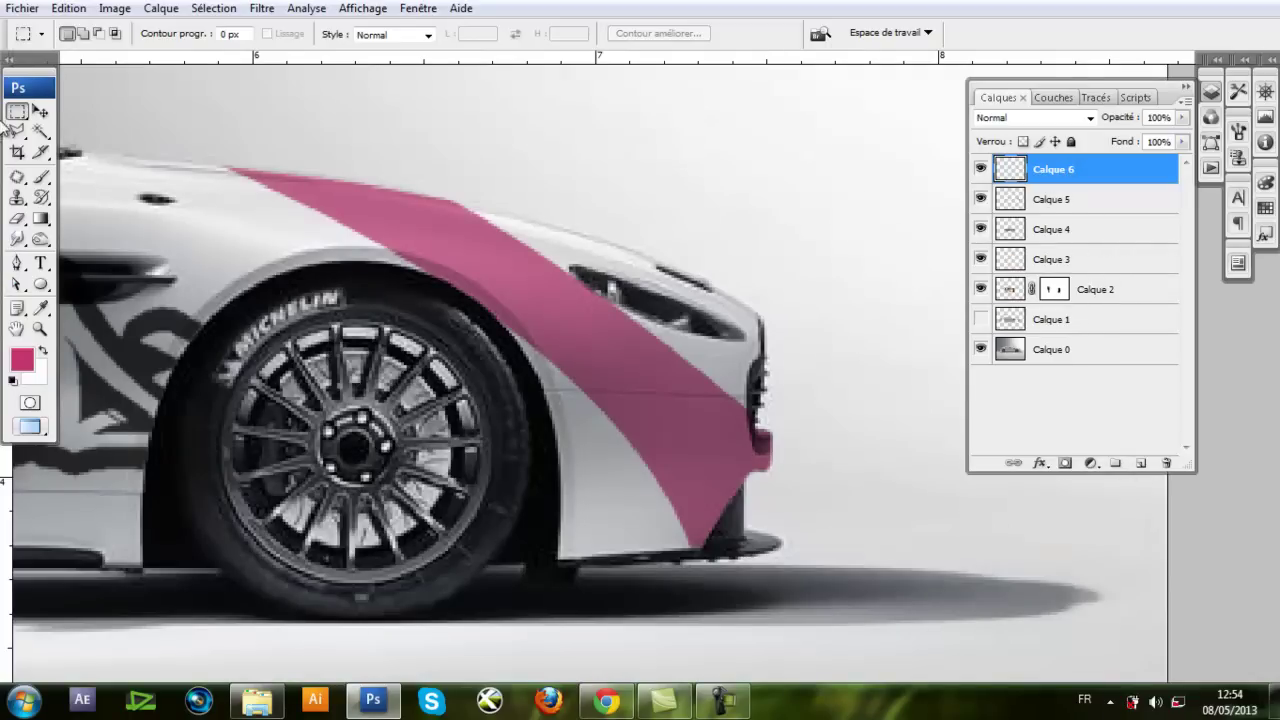
pyautogui.click(17, 262)
pyautogui.moveTo(197, 147); pyautogui.dragTo(87, 112)
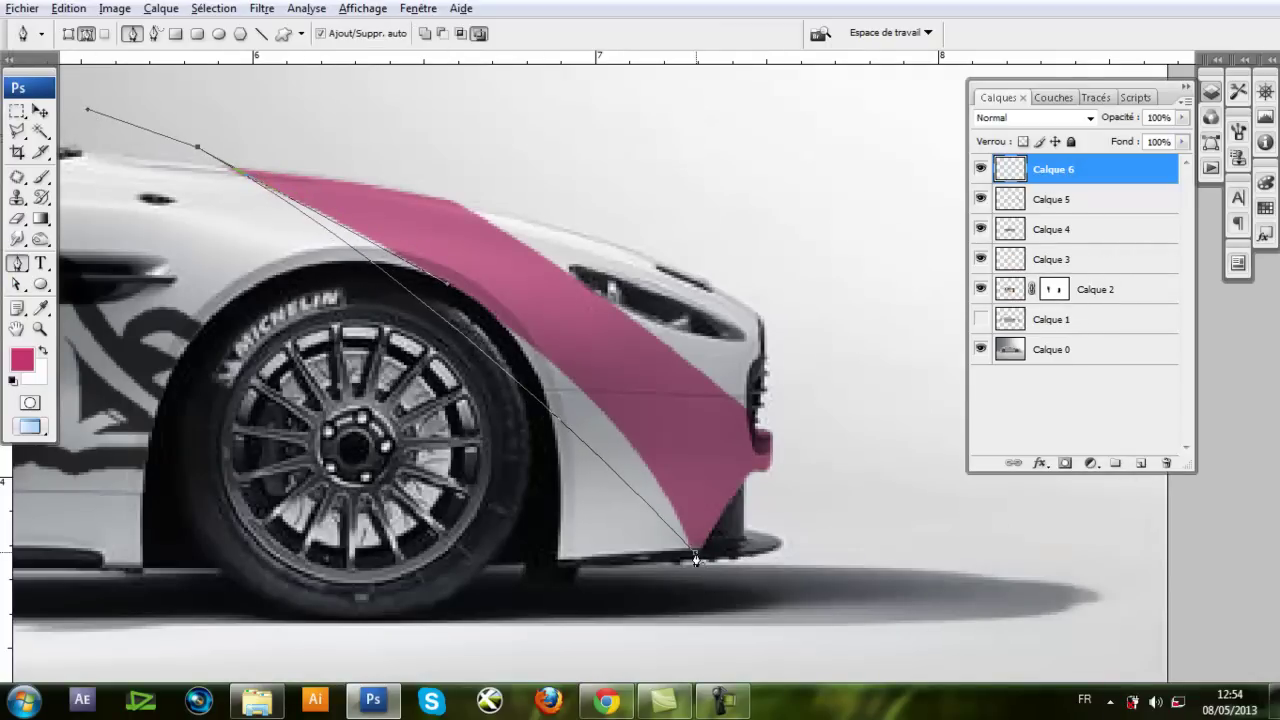
pyautogui.moveTo(695, 552); pyautogui.dragTo(694, 511)
pyautogui.hotkey('ctrl', 'alt', 'z')
pyautogui.hotkey('ctrl', 'alt', 'z')
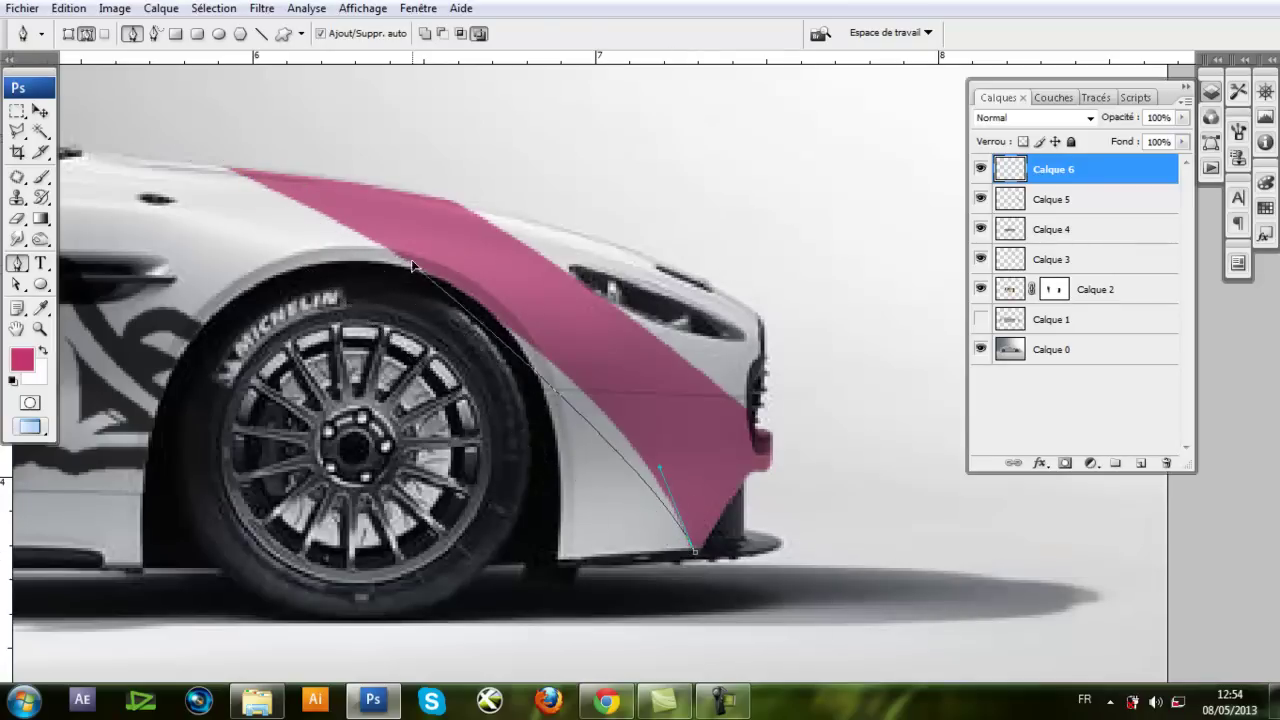
# Draw a closed curved path along the pink band's rear edge, across the front wheel and hood, and convert it to a selection
pyautogui.moveTo(412, 264); pyautogui.dragTo(280, 207)
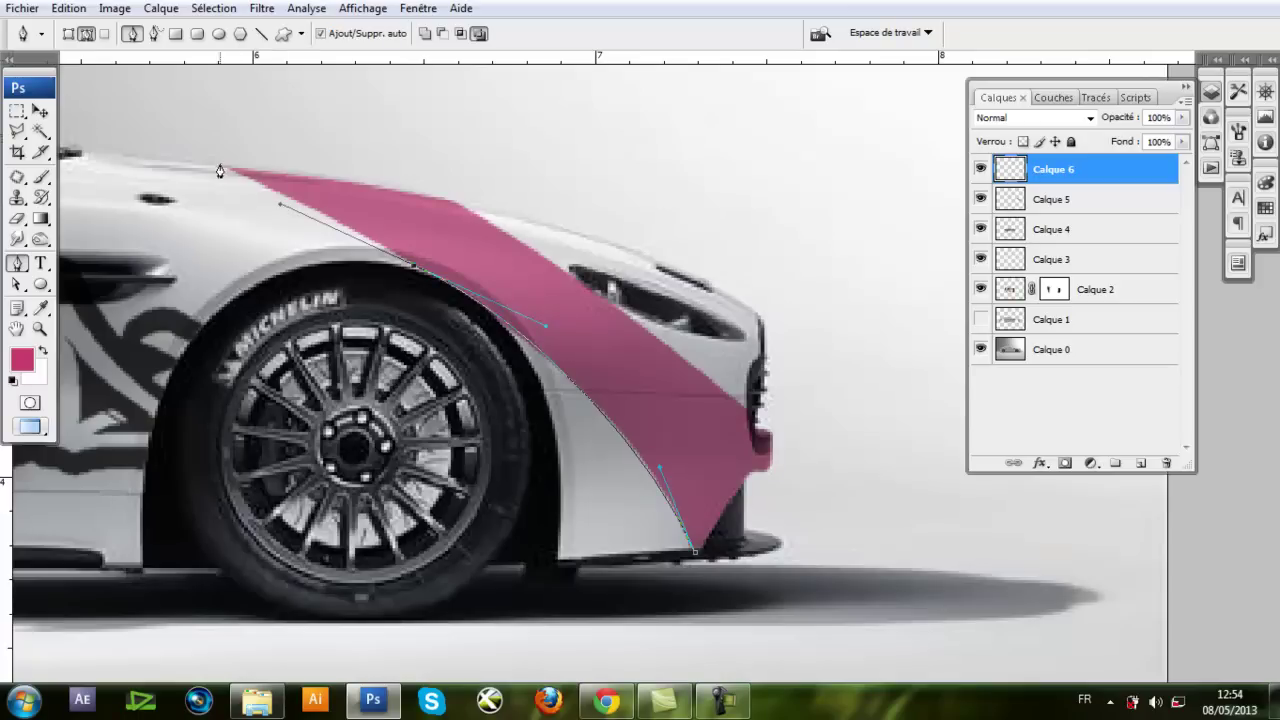
pyautogui.moveTo(220, 171); pyautogui.dragTo(195, 157)
pyautogui.scroll(-2, 588, 528)
pyautogui.moveTo(640, 567); pyautogui.dragTo(686, 566)
pyautogui.moveTo(501, 236); pyautogui.dragTo(568, 470)
pyautogui.hotkey('ctrl', '-')
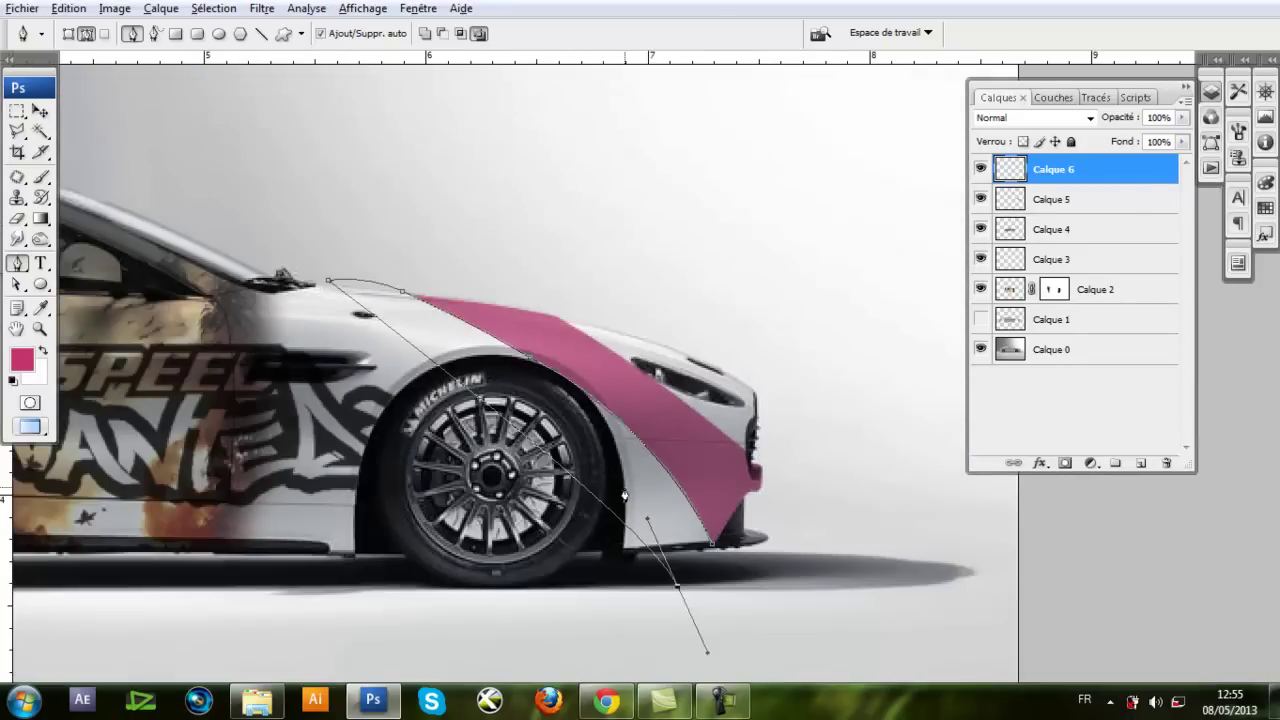
pyautogui.moveTo(647, 519); pyautogui.dragTo(623, 437)
pyautogui.hotkey('ctrl', 'Return')
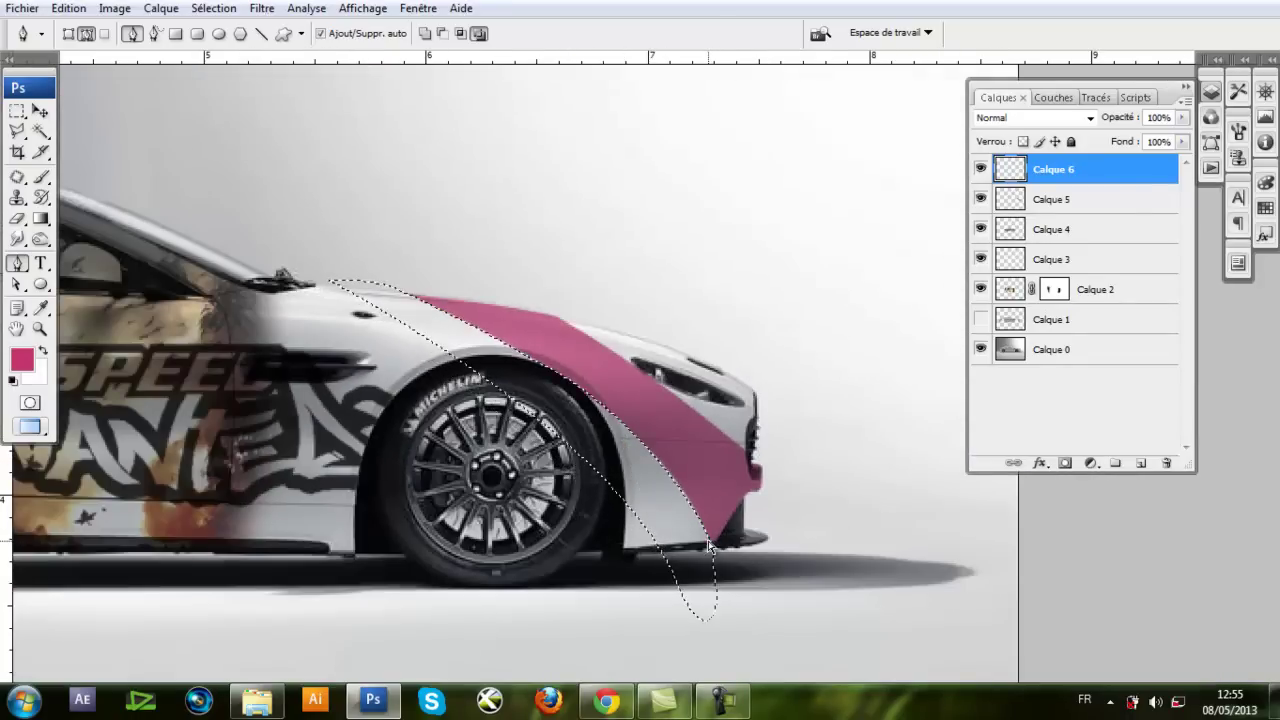
# Reset the colors to default, fill the second band with black and deselect
pyautogui.press('d')
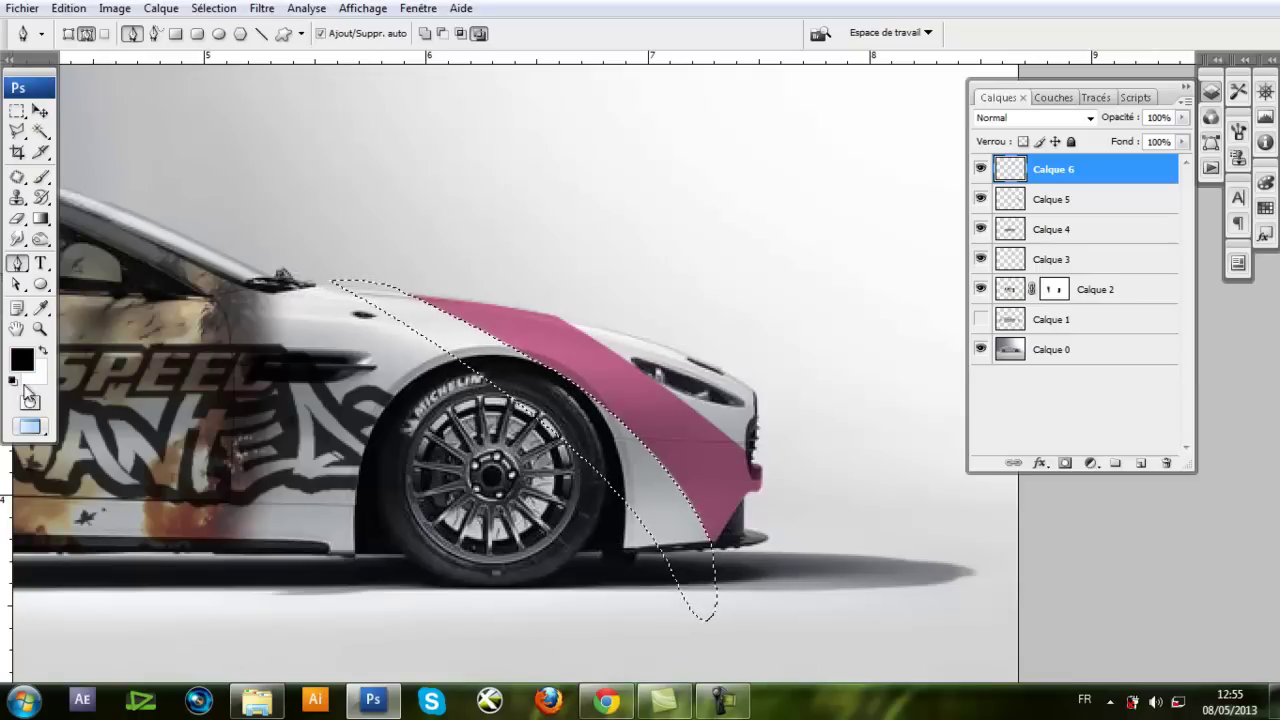
pyautogui.hotkey('alt', 'BackSpace')
pyautogui.hotkey('ctrl', 'd')
pyautogui.press('m')
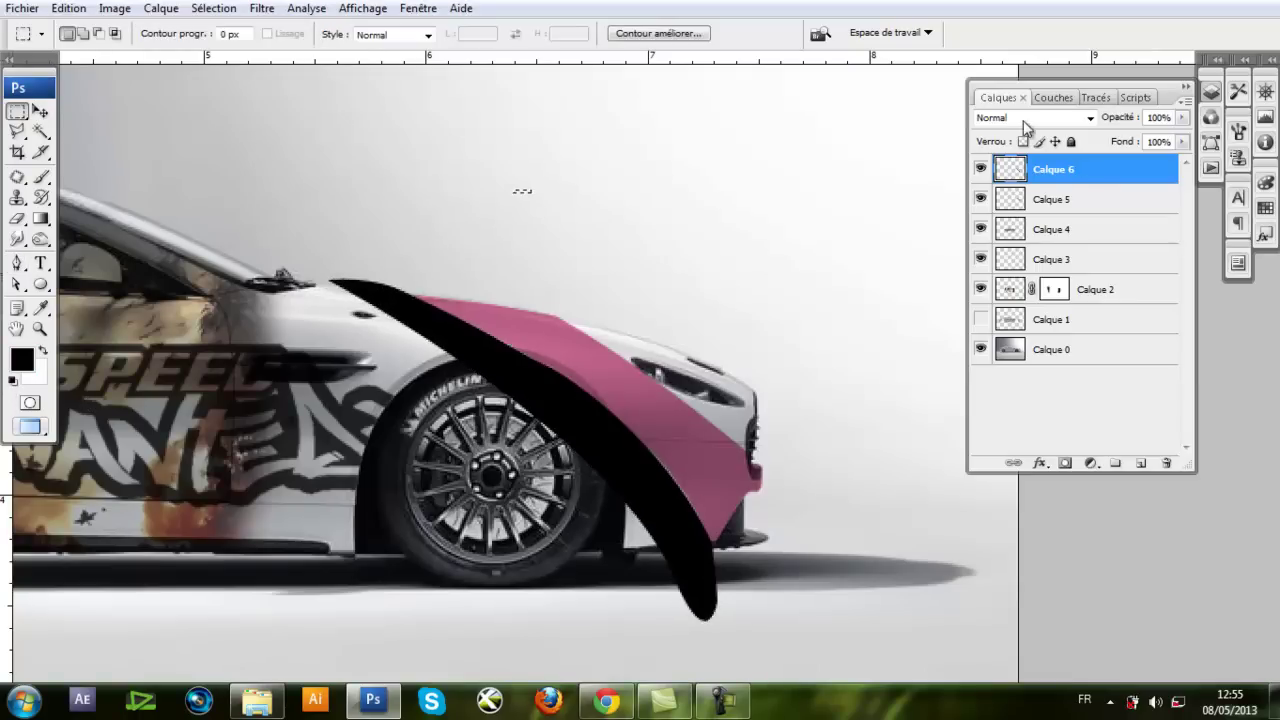
# Try blend modes including Densité couleur +, Obscurcir and Superposition on the black band's layer
pyautogui.click(1025, 118)
pyautogui.click(1017, 195)
pyautogui.press('Down')
pyautogui.press('Down')
pyautogui.press('Down')
pyautogui.press('Down')
pyautogui.press('Down')
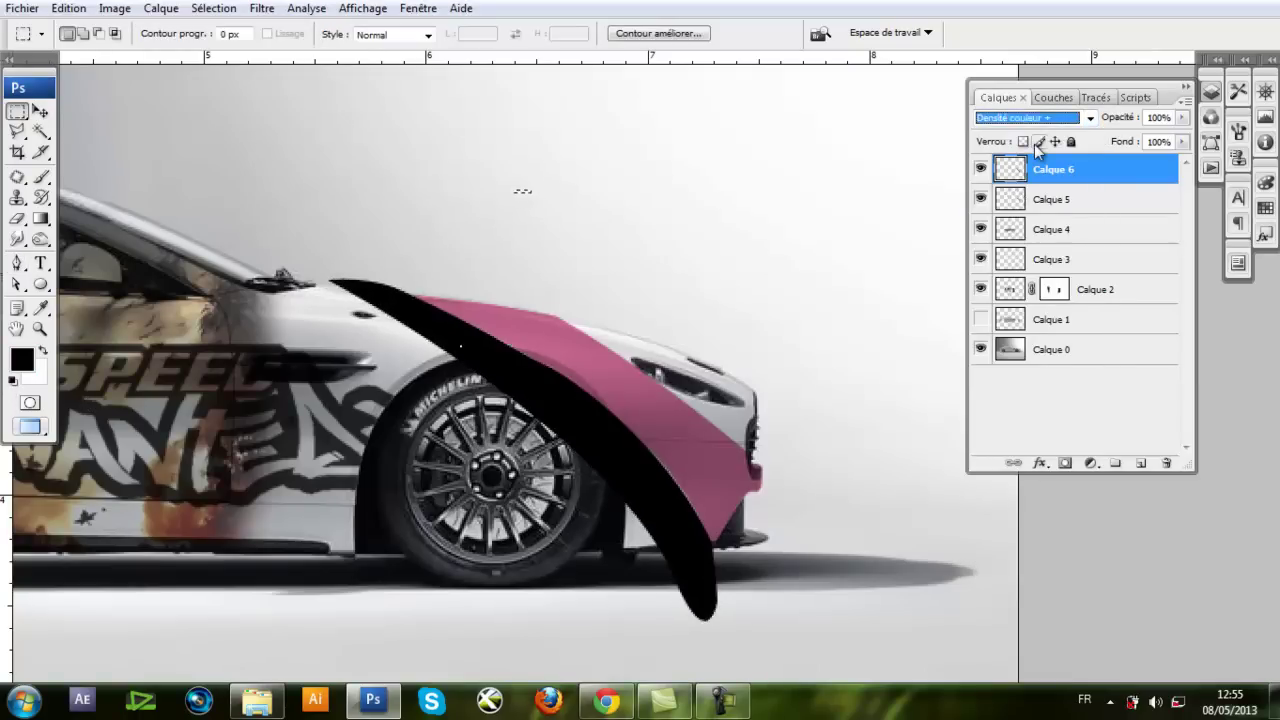
pyautogui.click(646, 194)
pyautogui.click(1063, 120)
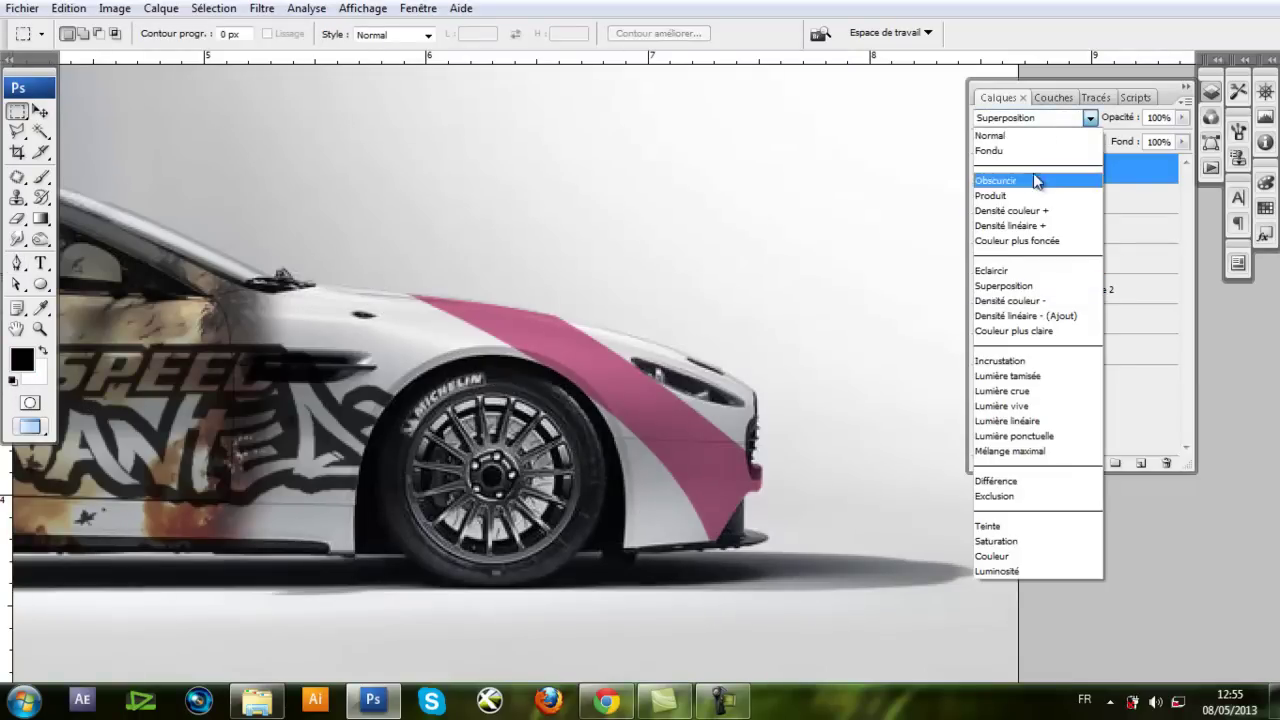
pyautogui.click(1037, 199)
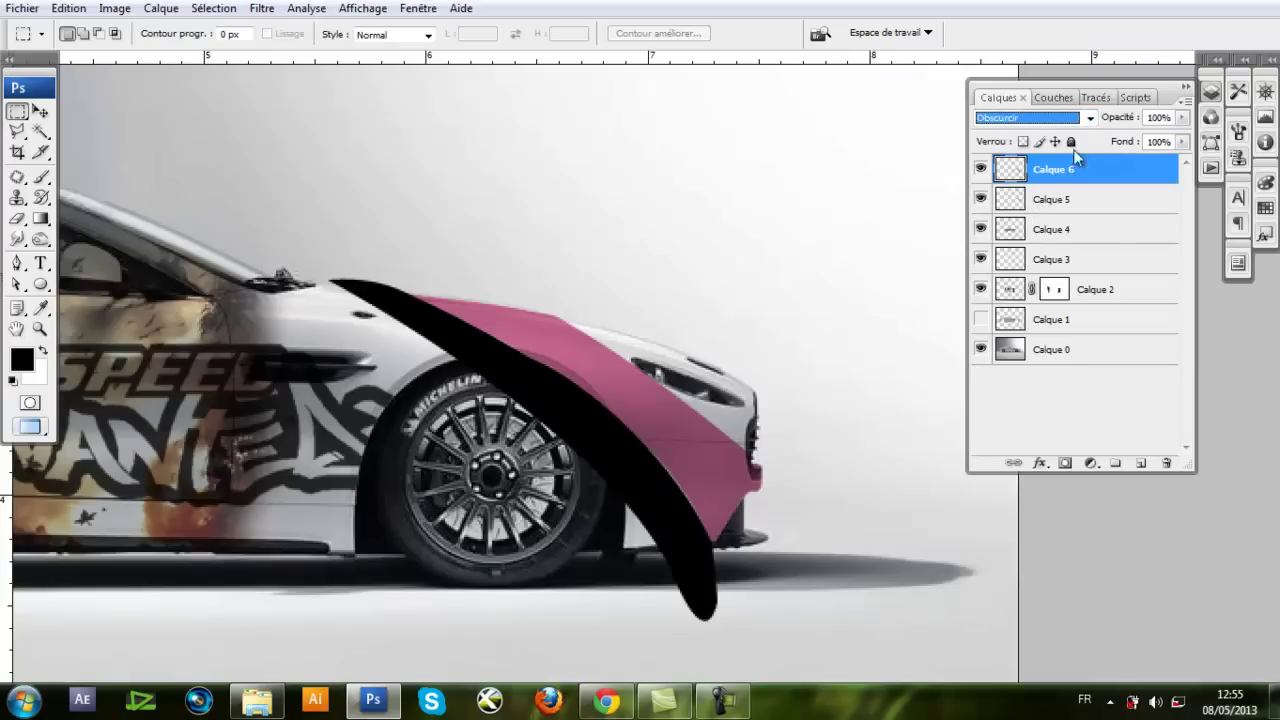
pyautogui.click(1066, 119)
pyautogui.click(1011, 286)
# Cycle the black band's layer through further blend modes from Incrustation onward and return it to Normal
pyautogui.click(1053, 120)
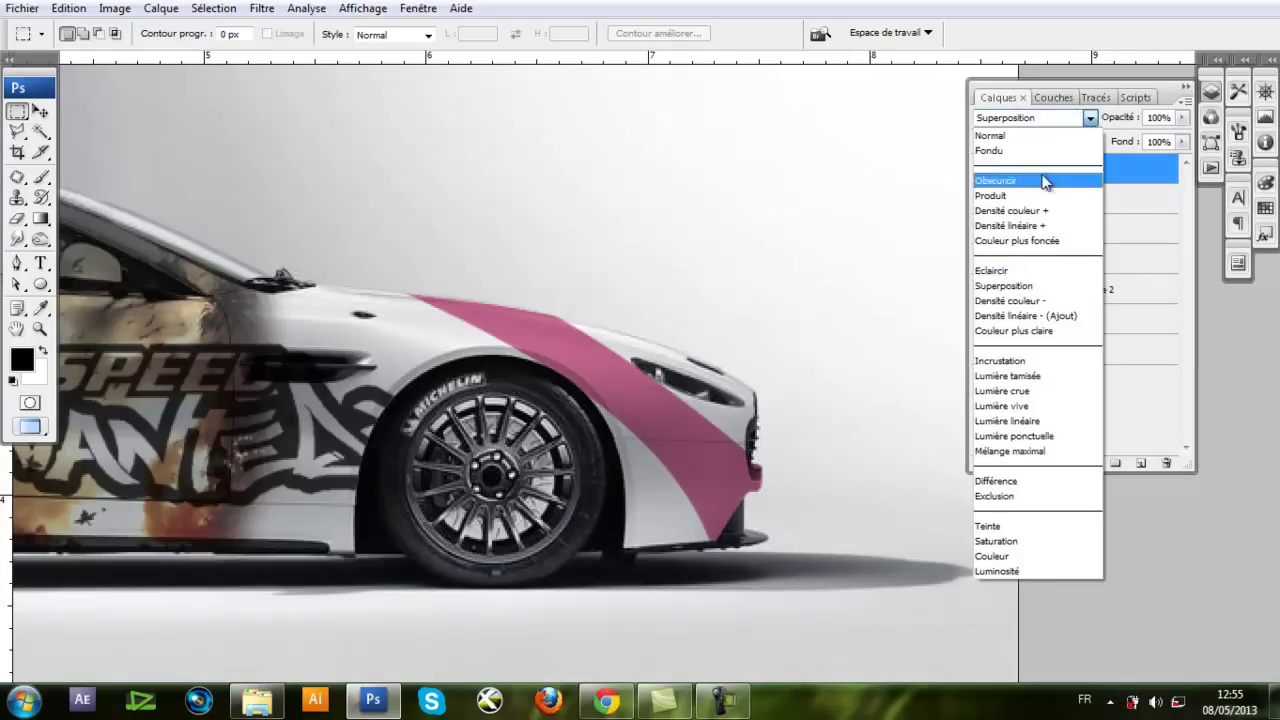
pyautogui.click(1018, 362)
pyautogui.press('Down')
pyautogui.press('Down')
pyautogui.press('Down')
pyautogui.press('Down')
pyautogui.press('Down')
pyautogui.press('Down')
pyautogui.press('Down')
pyautogui.press('Down')
pyautogui.press('Down')
pyautogui.press('Down')
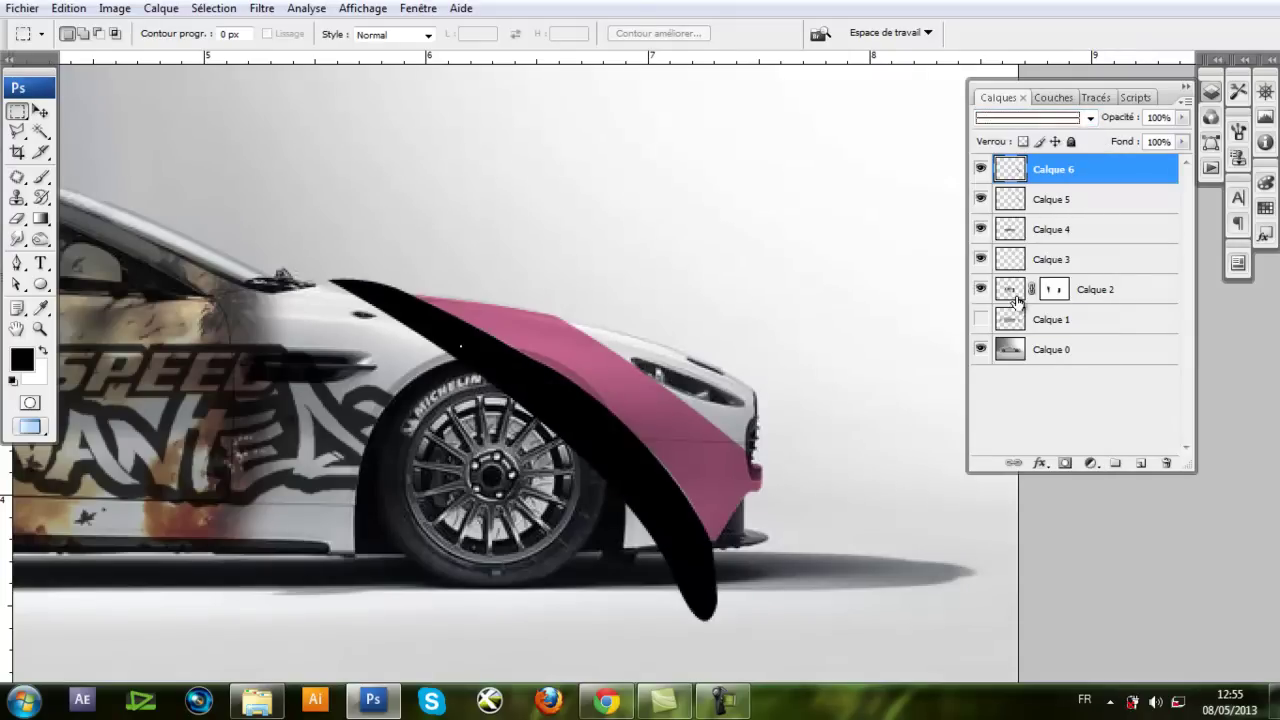
pyautogui.press('Up')
pyautogui.press('Up')
pyautogui.press('Up')
pyautogui.press('Up')
pyautogui.press('Up')
pyautogui.press('Up')
pyautogui.press('Up')
pyautogui.press('Up')
pyautogui.press('Up')
pyautogui.press('Up')
pyautogui.press('Up')
pyautogui.press('Up')
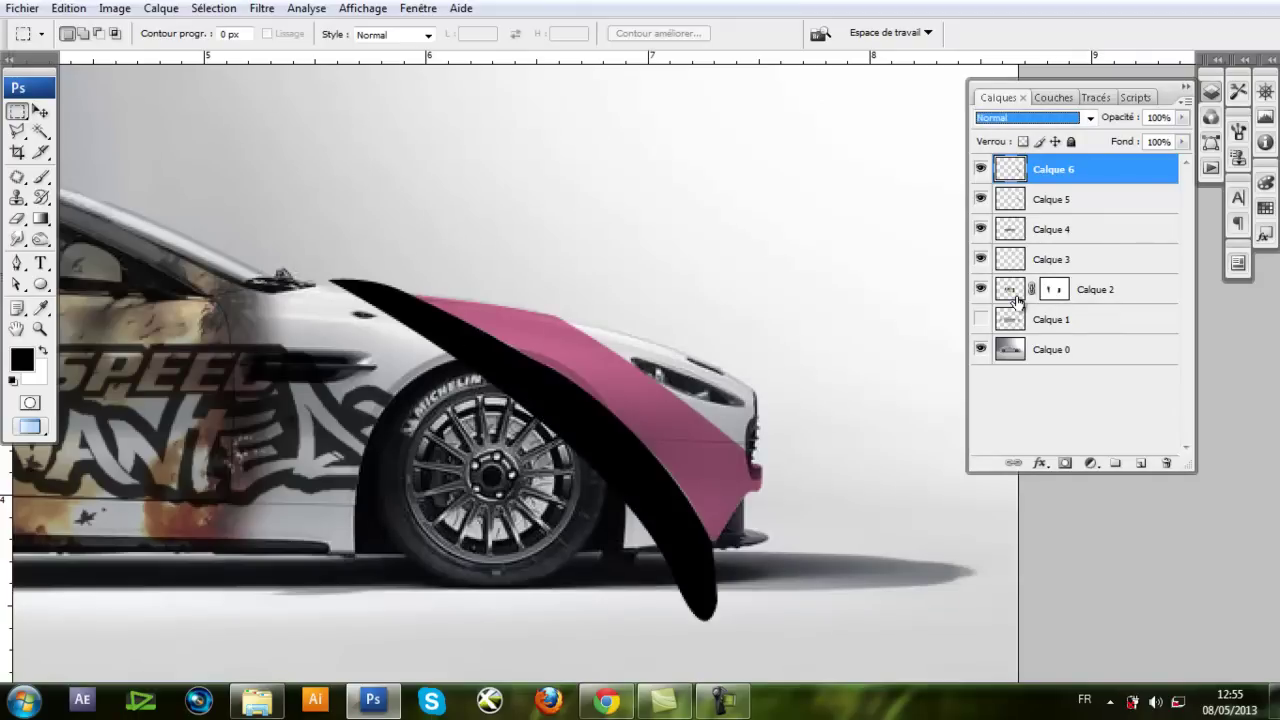
# Load the black band's outline as a selection and refill it with dark gray
pyautogui.keyDown('ctrl'); pyautogui.click(1005, 177); pyautogui.keyUp('ctrl')
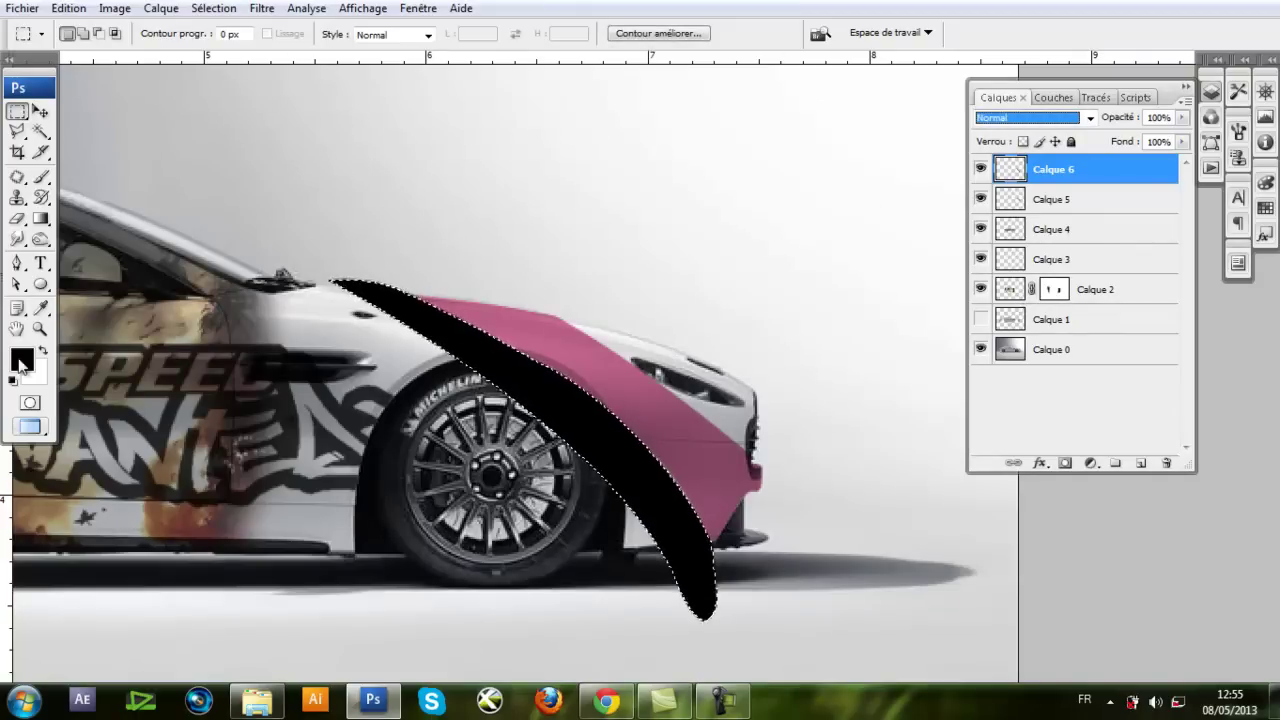
pyautogui.click(22, 359)
pyautogui.click(780, 416)
pyautogui.click(1190, 226)
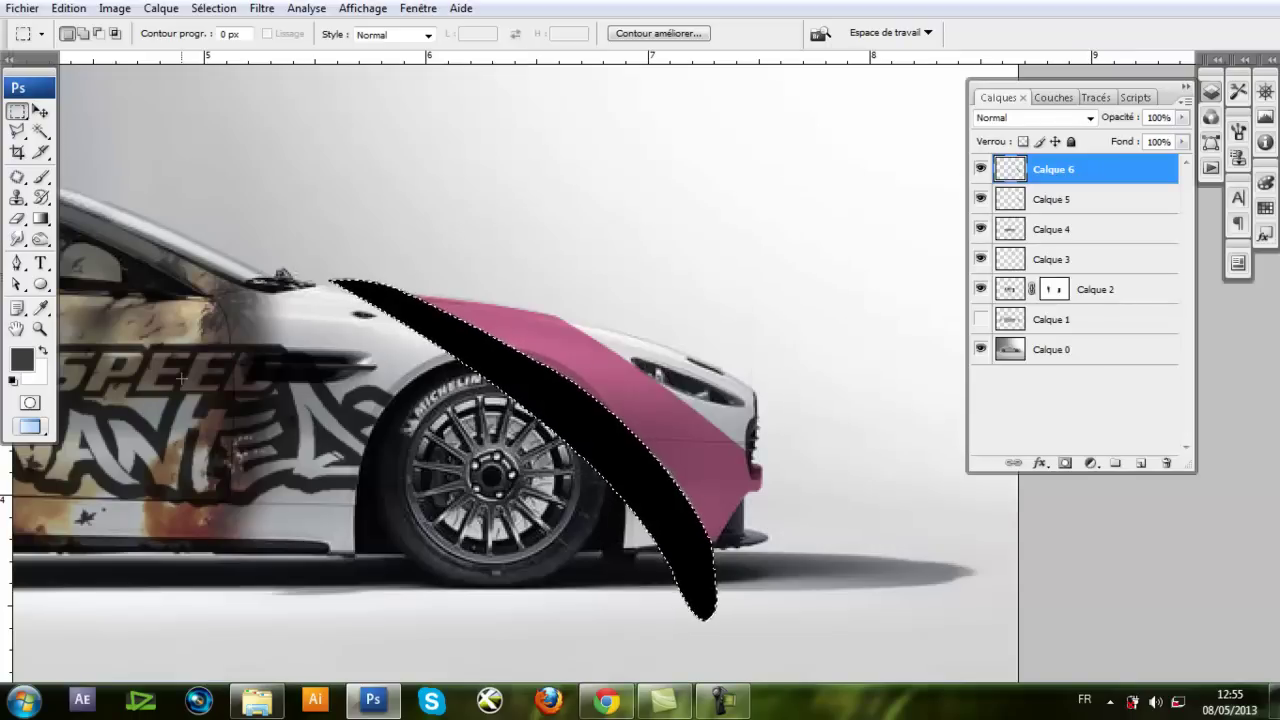
pyautogui.hotkey('alt', 'BackSpace')
# Set the dark gray band's blend mode to Couleur plus foncée and deselect
pyautogui.click(1033, 118)
pyautogui.click(1004, 287)
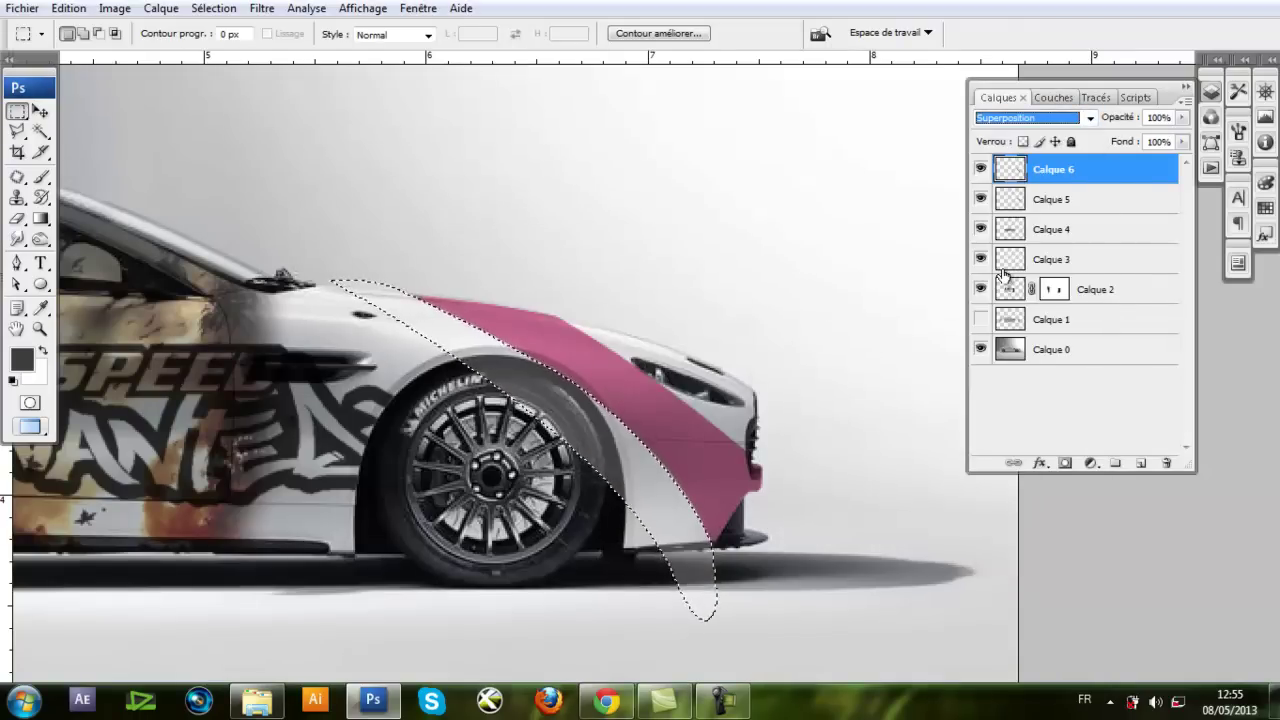
pyautogui.press('Up')
pyautogui.press('Up')
pyautogui.press('Up')
pyautogui.press('Down')
pyautogui.click(410, 177)
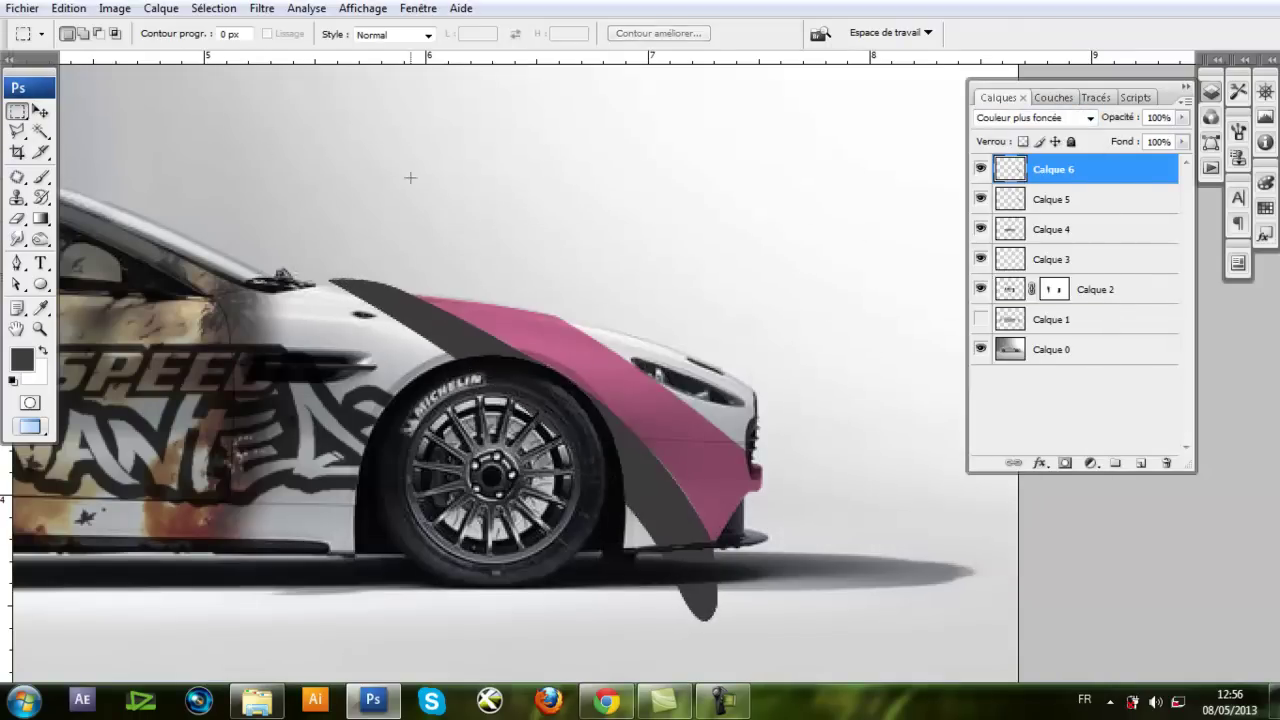
# Delete the parts of the dark gray band outside the car body using Calque 1's inverted outline, and deselect
pyautogui.keyDown('ctrl'); pyautogui.click(1010, 319); pyautogui.keyUp('ctrl')
pyautogui.click(213, 8)
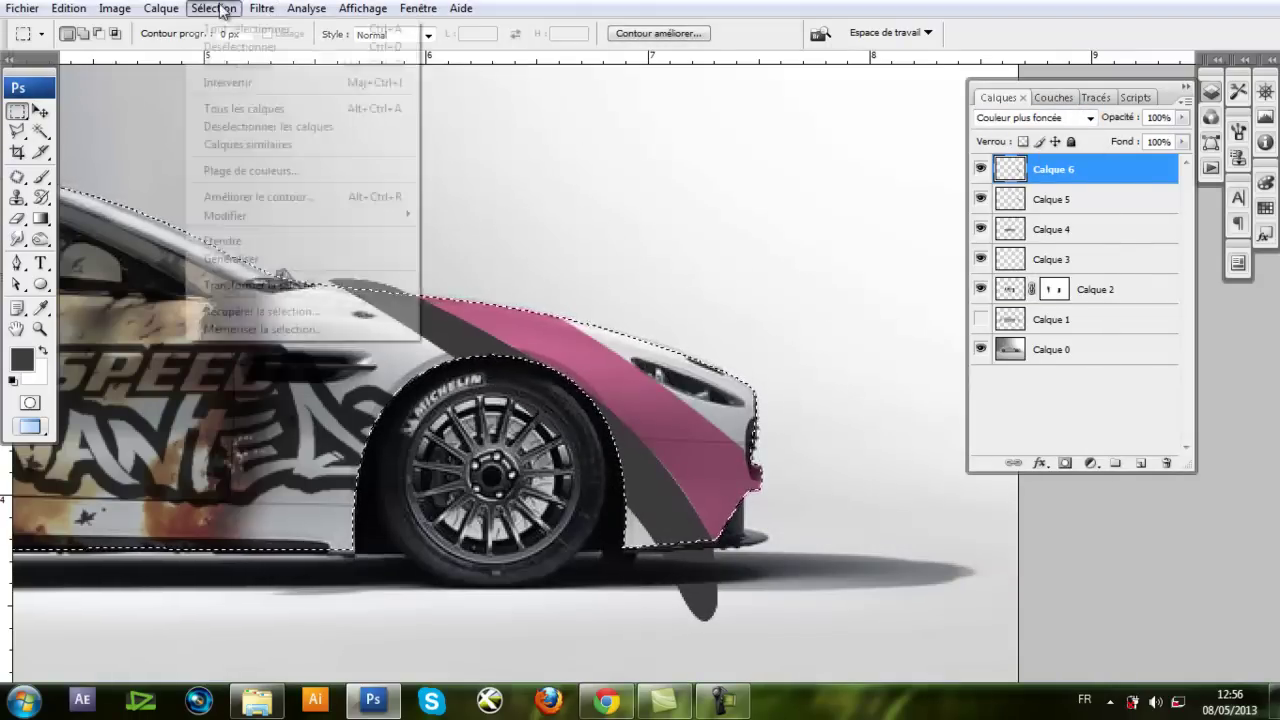
pyautogui.click(237, 88)
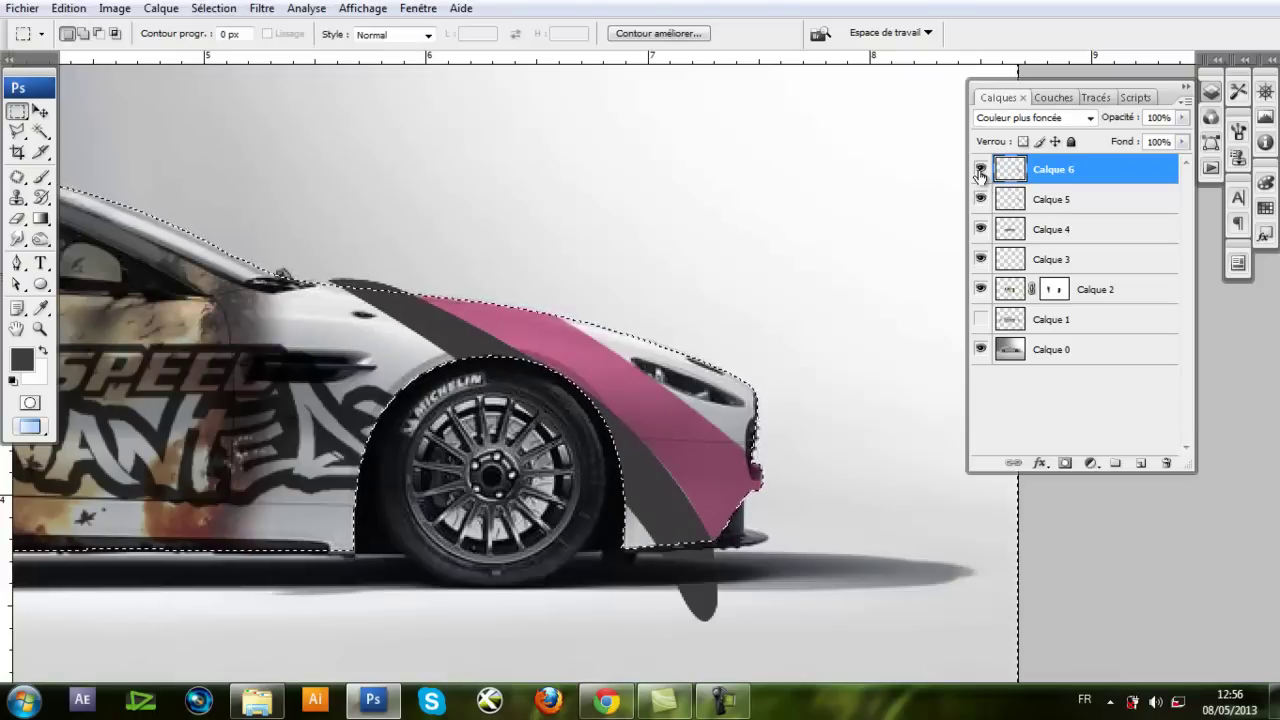
pyautogui.hotkey('ctrl', 'd')
# Smudge the jagged edge between the dark gray and pink bands with a 17 px tip at 50% intensity
pyautogui.click(17, 218)
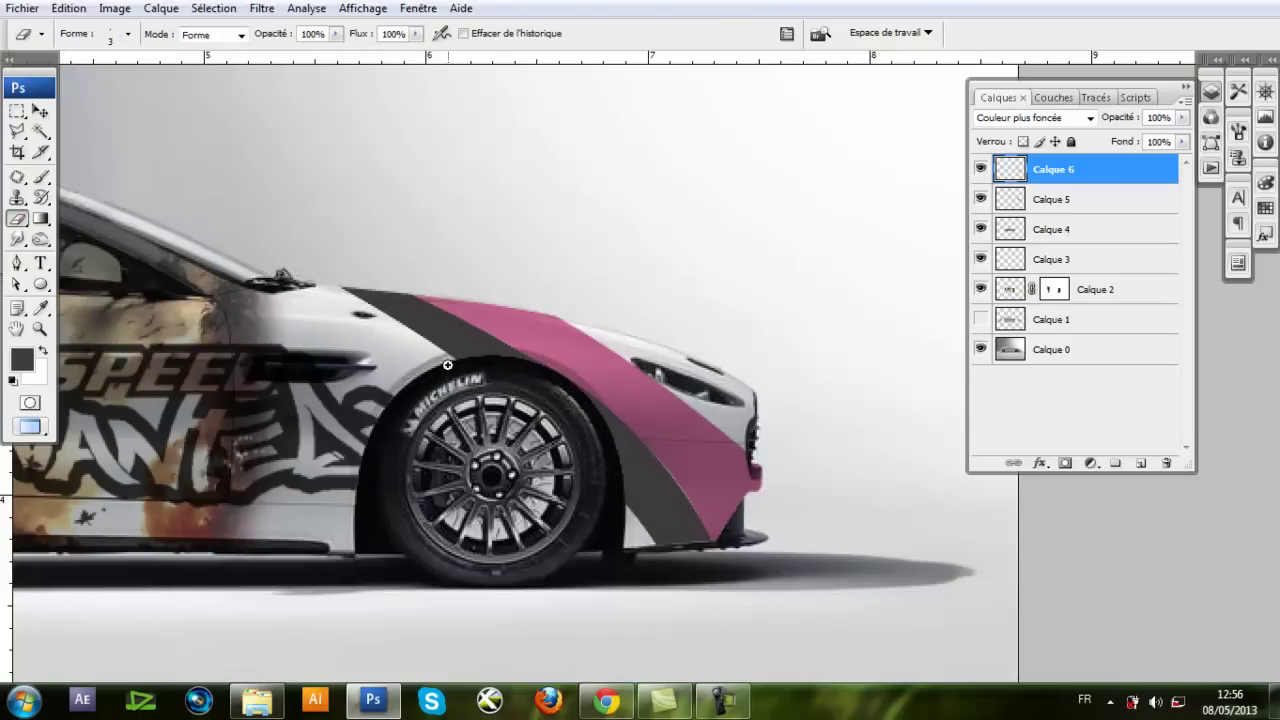
pyautogui.scroll(1, 543, 517)
pyautogui.scroll(-3, 507, 302)
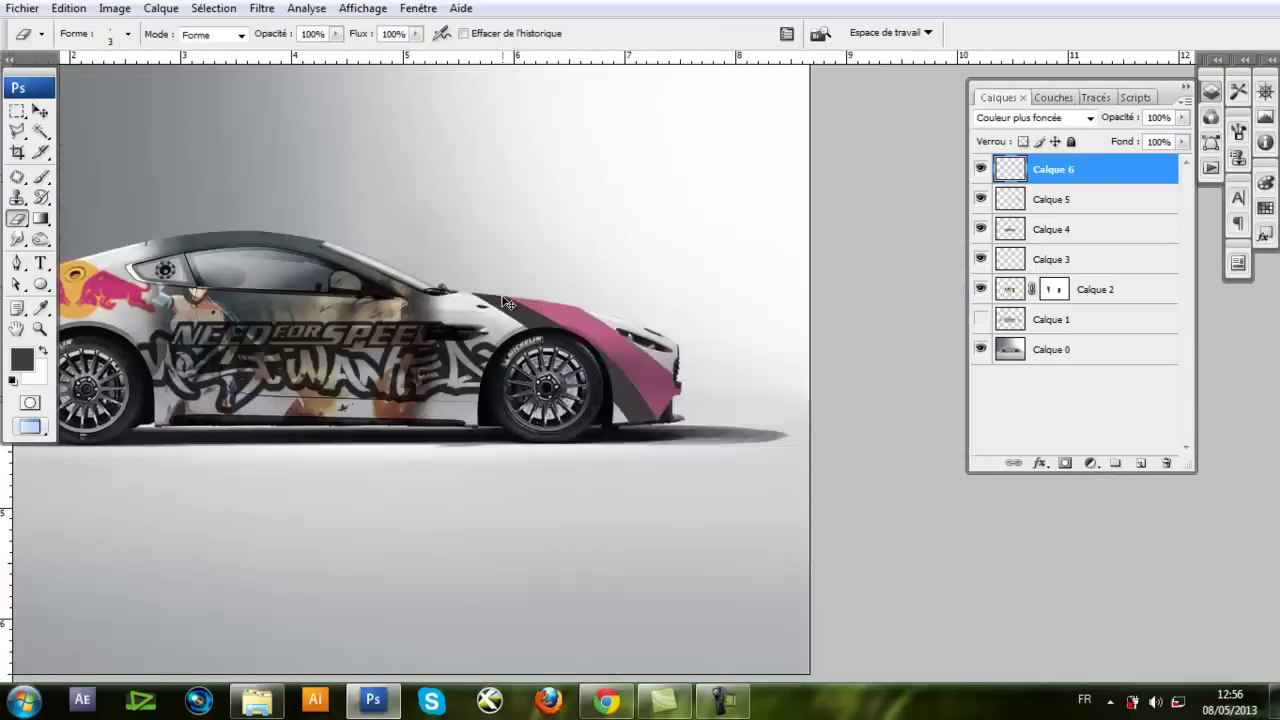
pyautogui.scroll(1, 507, 302)
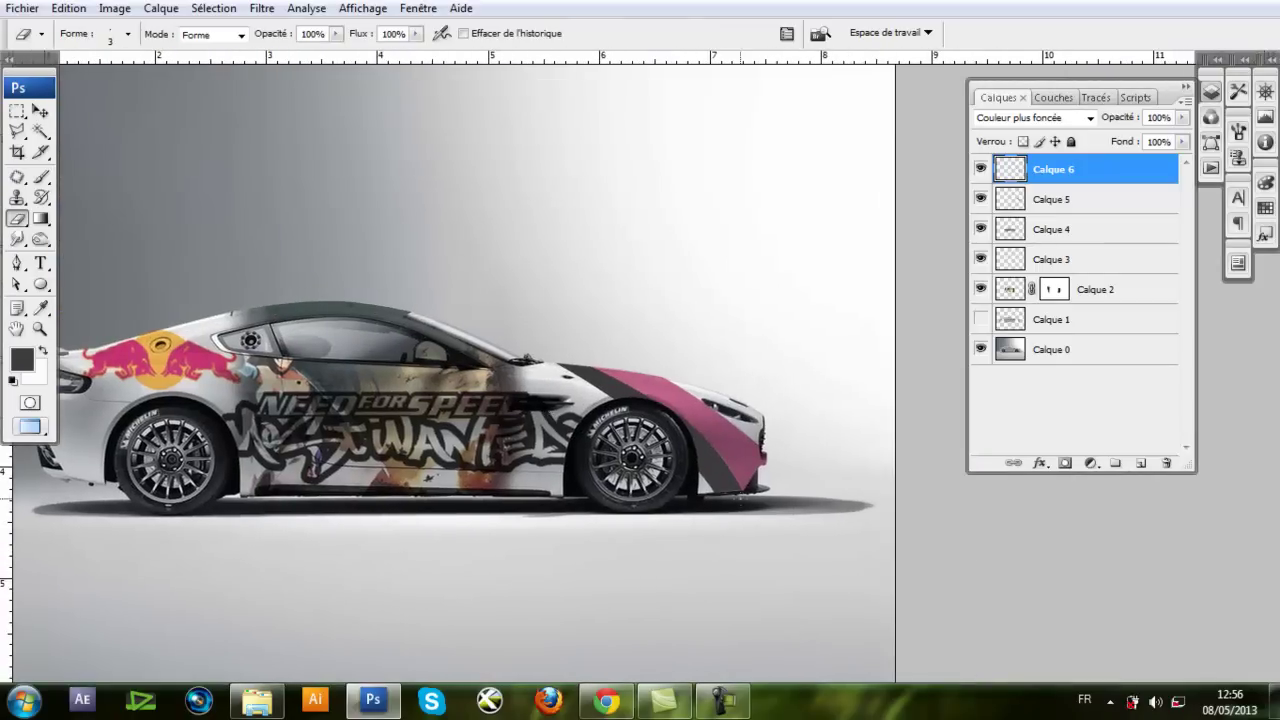
pyautogui.scroll(3, 797, 408)
pyautogui.click(17, 238)
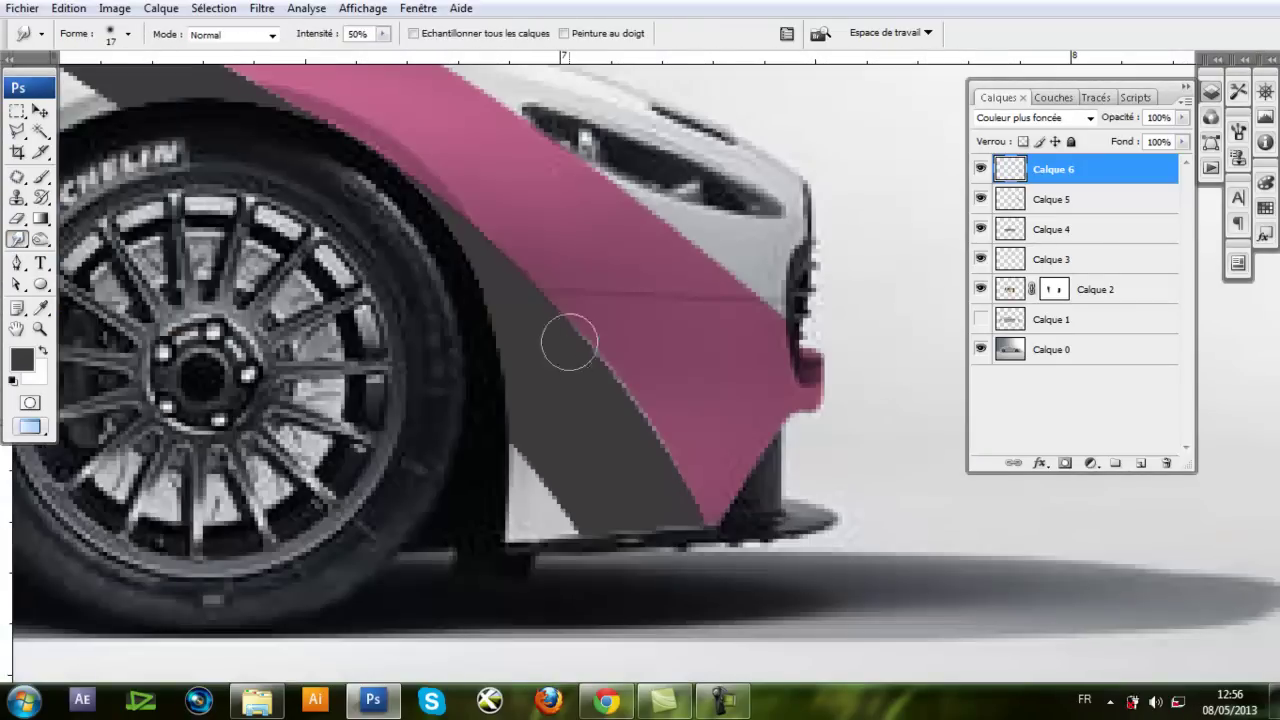
pyautogui.moveTo(594, 366)
pyautogui.mouseDown()
pyautogui.moveTo(675, 468)
pyautogui.moveTo(645, 409)
pyautogui.moveTo(636, 419)
pyautogui.moveTo(666, 459)
pyautogui.moveTo(620, 402)
pyautogui.mouseUp()
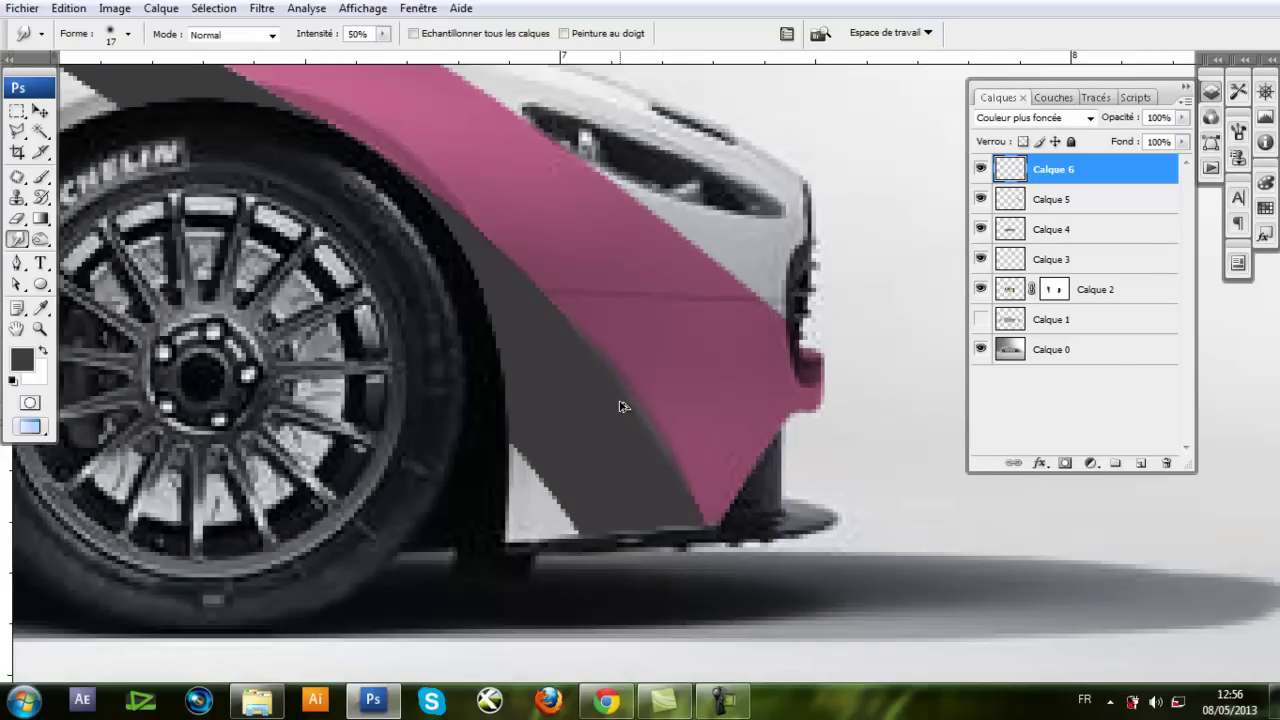
# Reduce the Smudge tip to 1 px and touch up the lower boundary between the gray and pink bands
pyautogui.rightClick(617, 392)
pyautogui.moveTo(634, 382); pyautogui.dragTo(622, 386)
pyautogui.press('Return')
pyautogui.moveTo(689, 484); pyautogui.dragTo(561, 325)
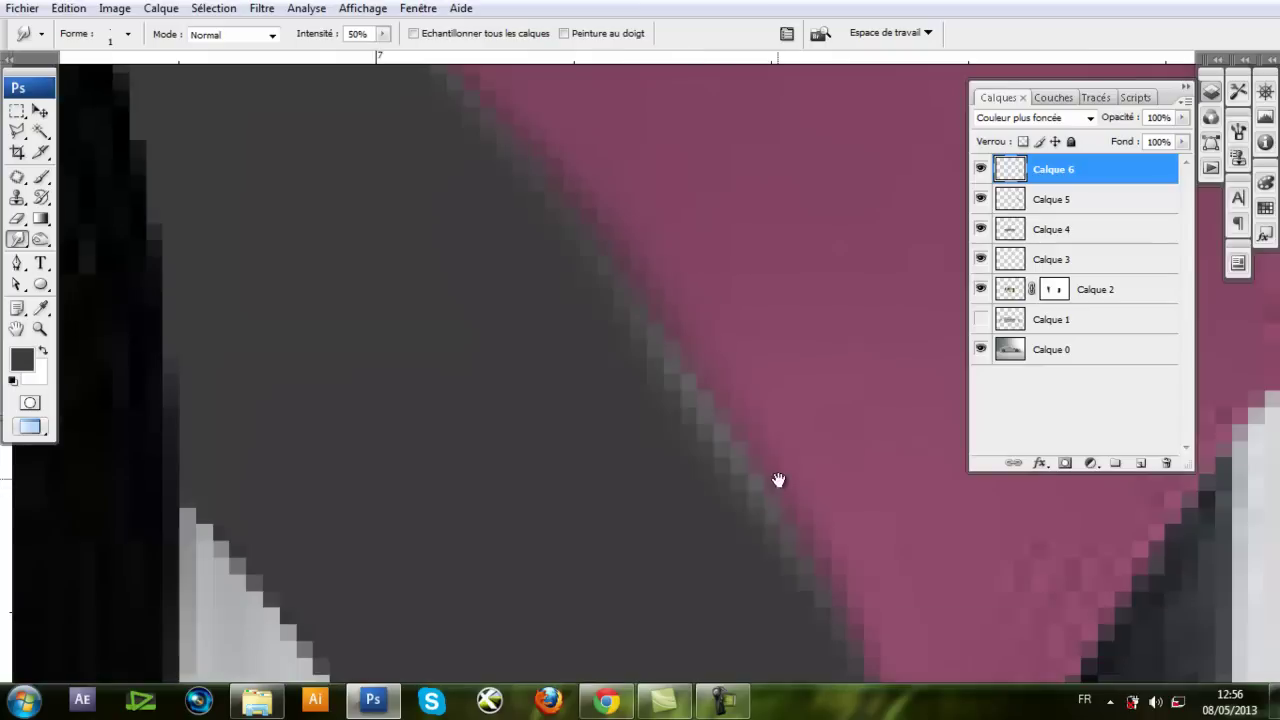
pyautogui.moveTo(777, 480); pyautogui.dragTo(654, 427)
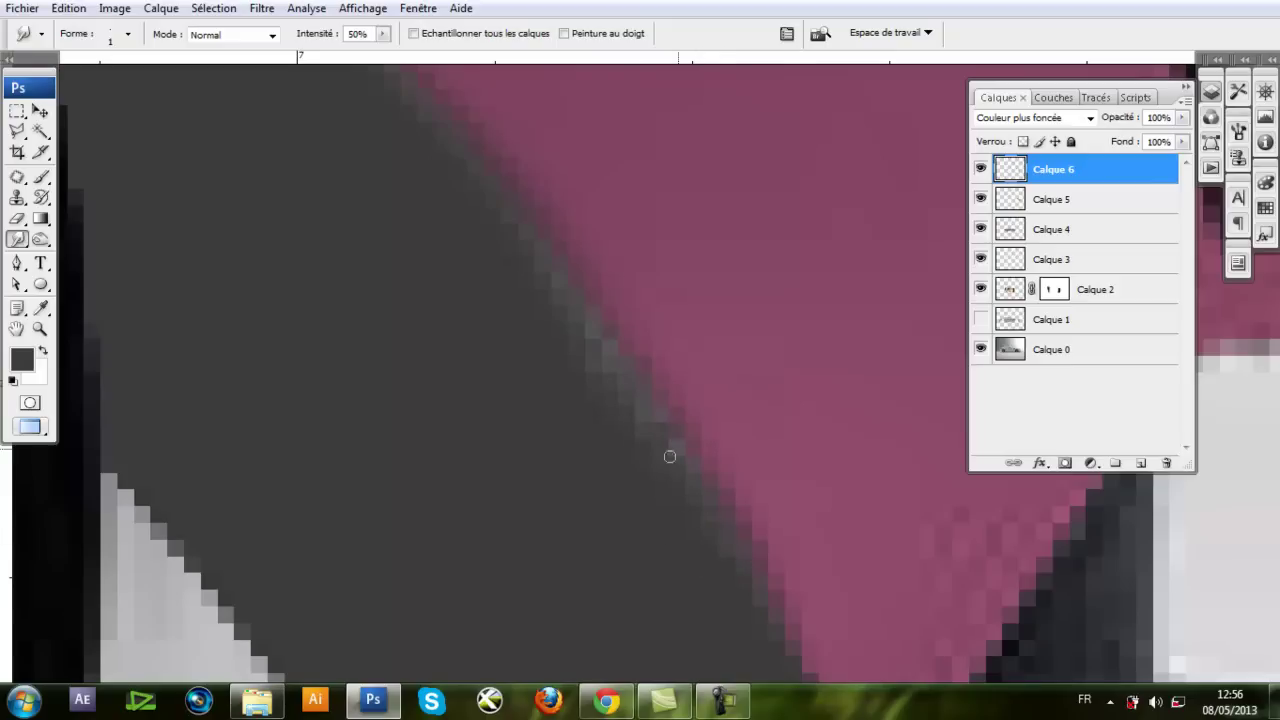
# Examine the whole car to judge how the pink and dark gray bands look on its front
pyautogui.hotkey('ctrl', '-')
pyautogui.hotkey('ctrl', '-')
pyautogui.hotkey('ctrl', '-')
pyautogui.hotkey('ctrl', '-')
pyautogui.hotkey('ctrl', '-')
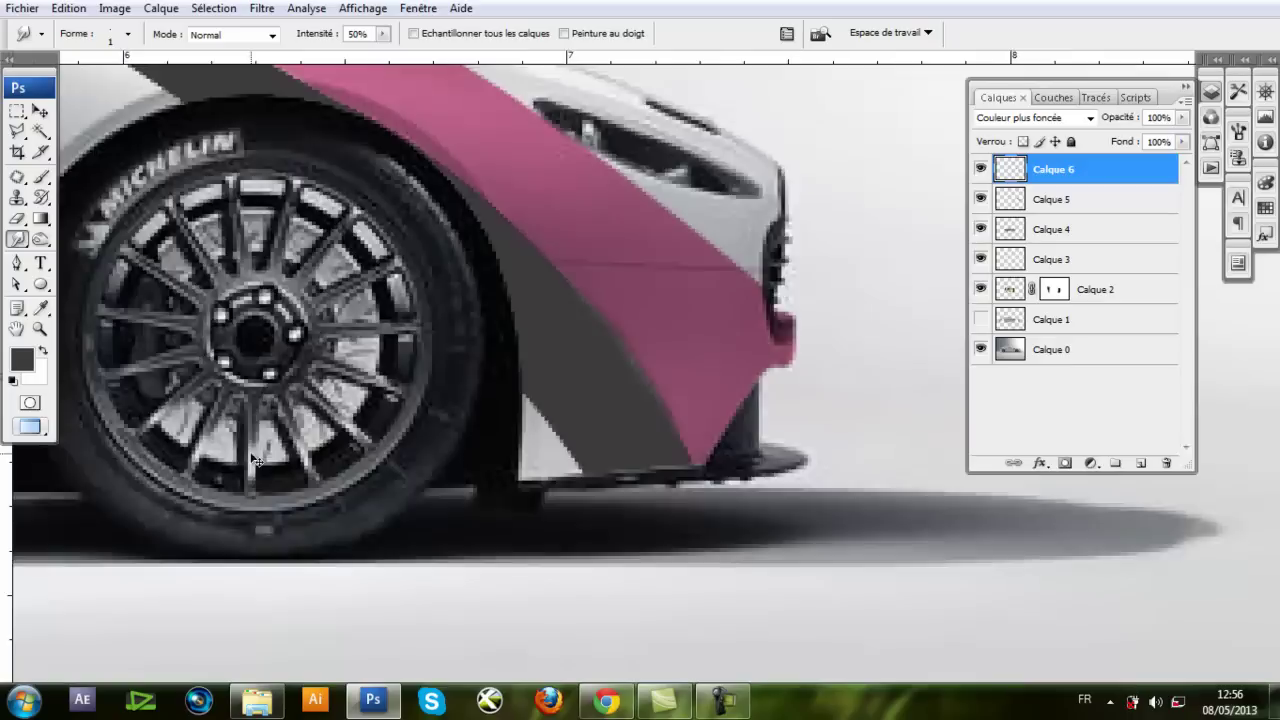
pyautogui.hotkey('ctrl', '-')
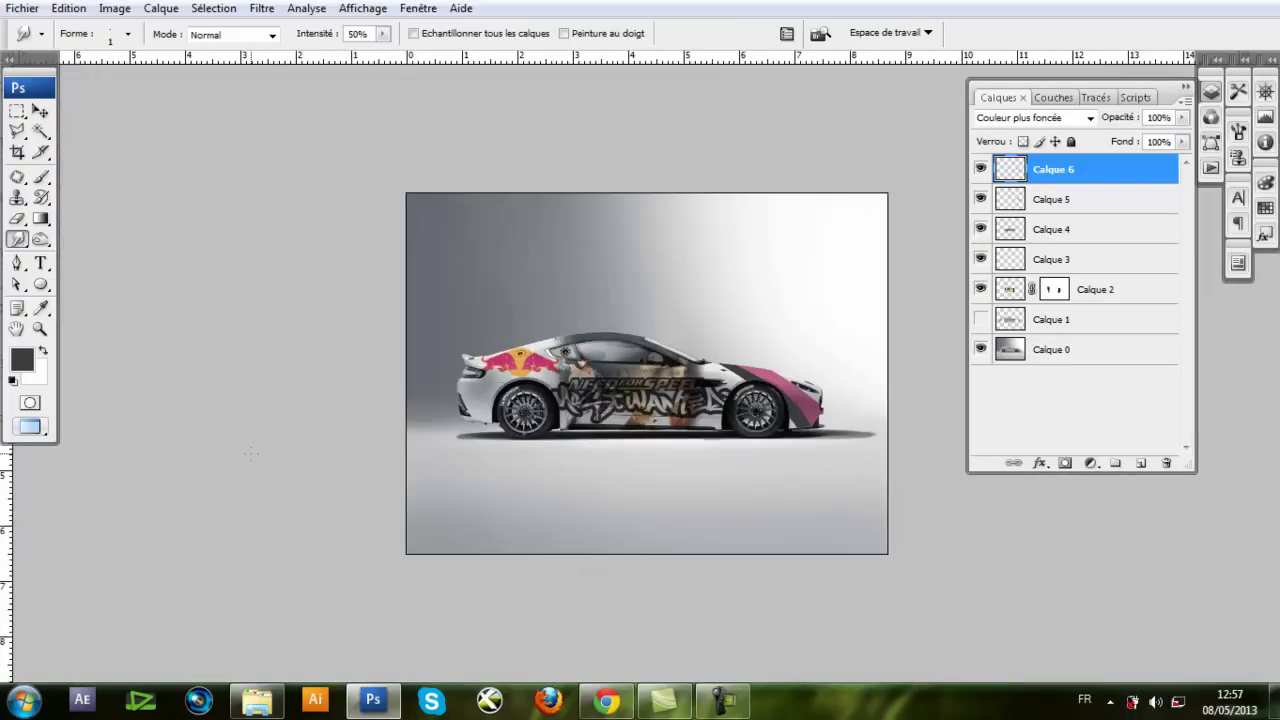
pyautogui.moveTo(655, 348); pyautogui.dragTo(596, 364)
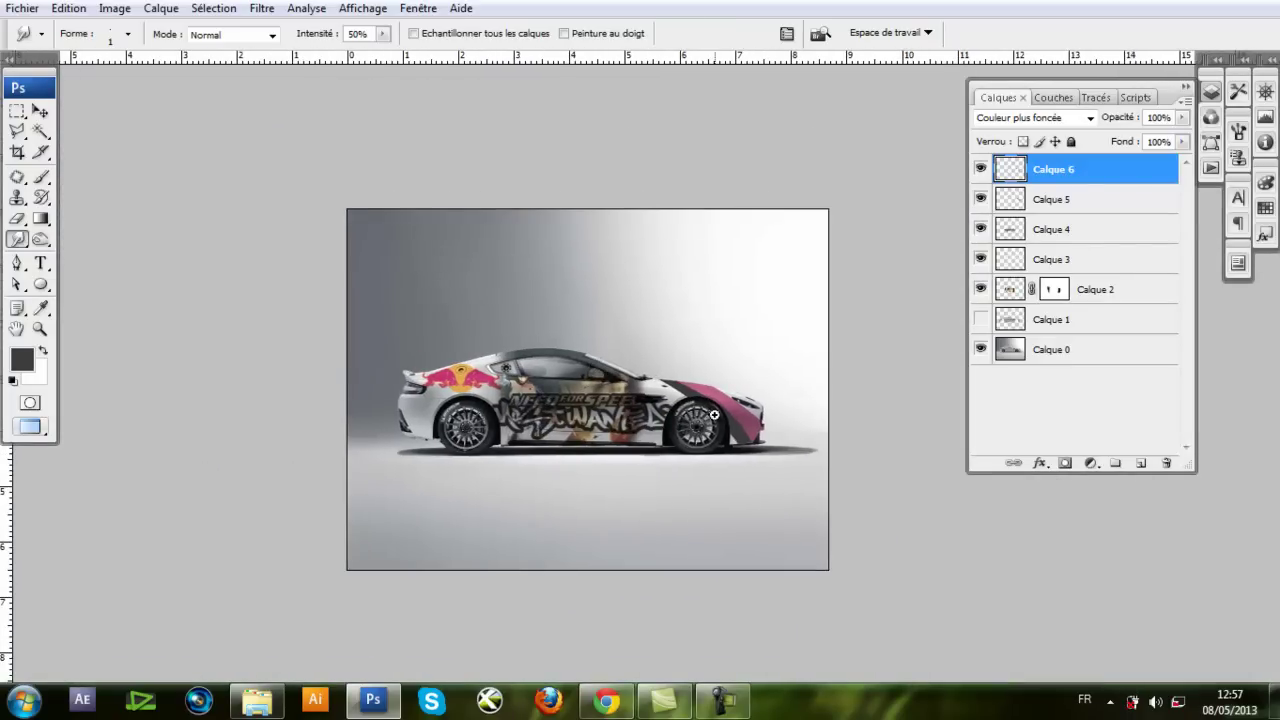
pyautogui.hotkey('ctrl', '+')
pyautogui.hotkey('ctrl', '+')
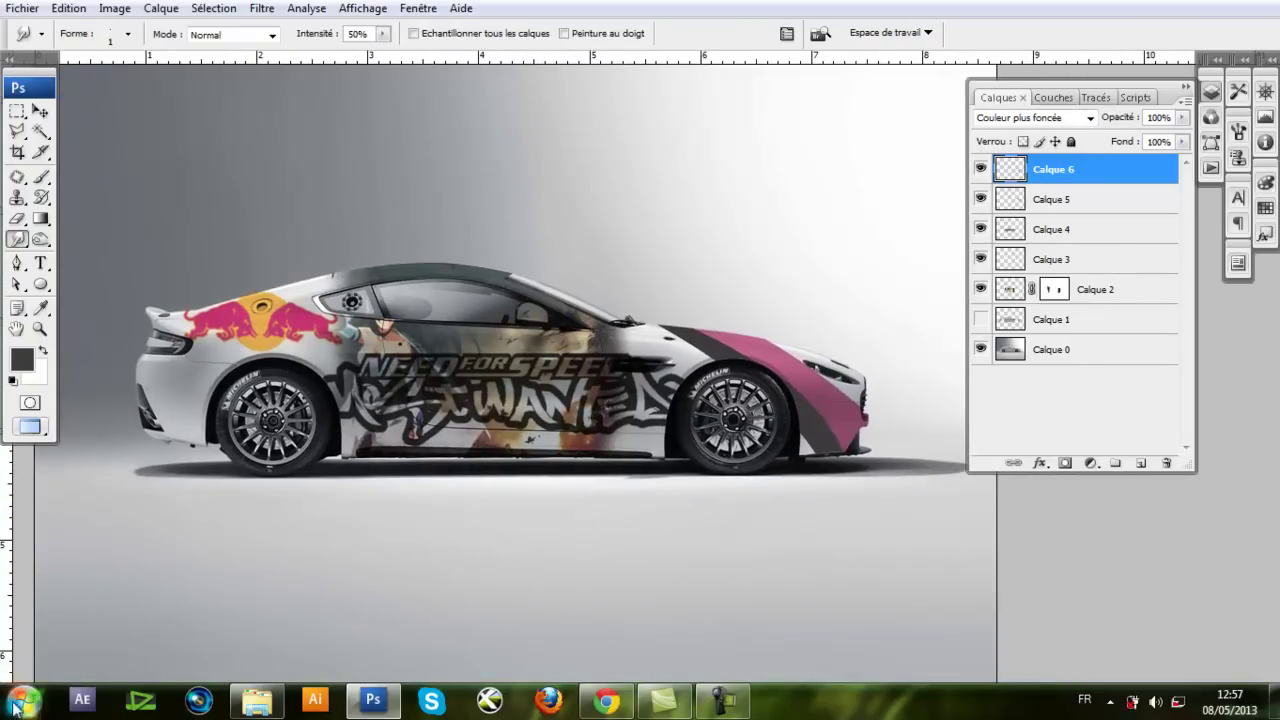
# Switch to Windows Explorer and open the pack photo folder inside Mes images in the Images library
pyautogui.click(1274, 702)
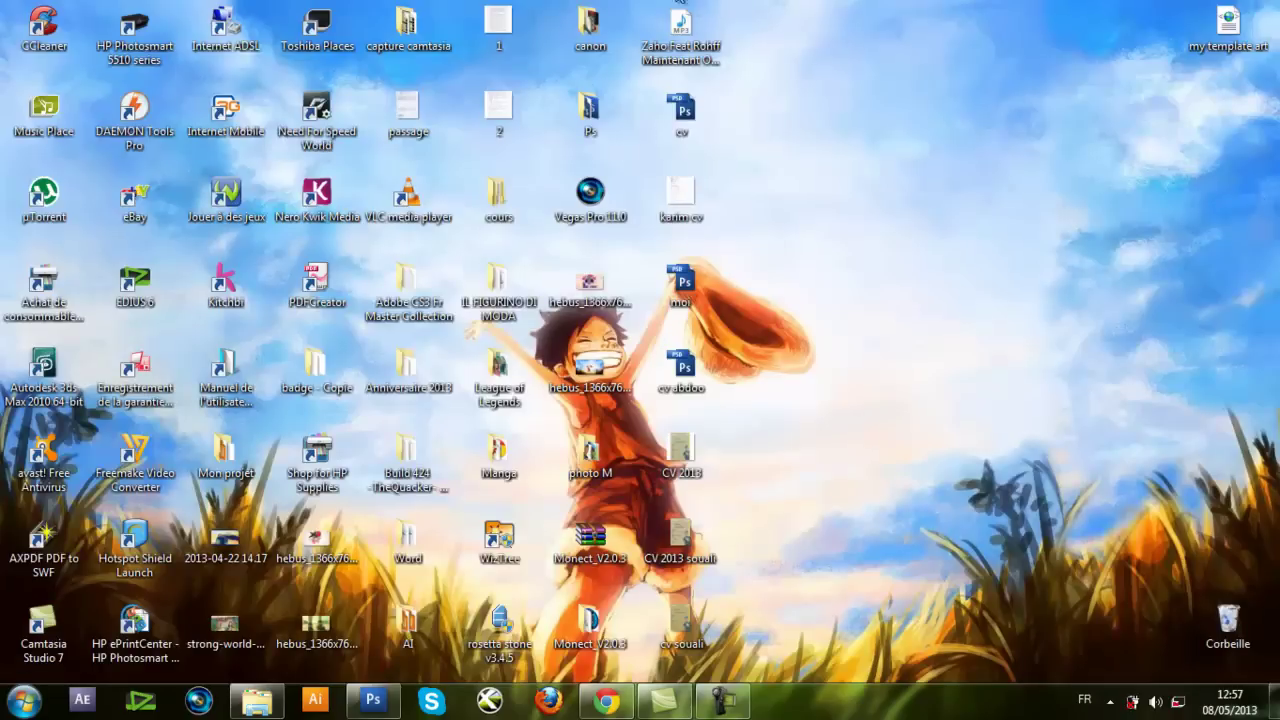
pyautogui.click(22, 700)
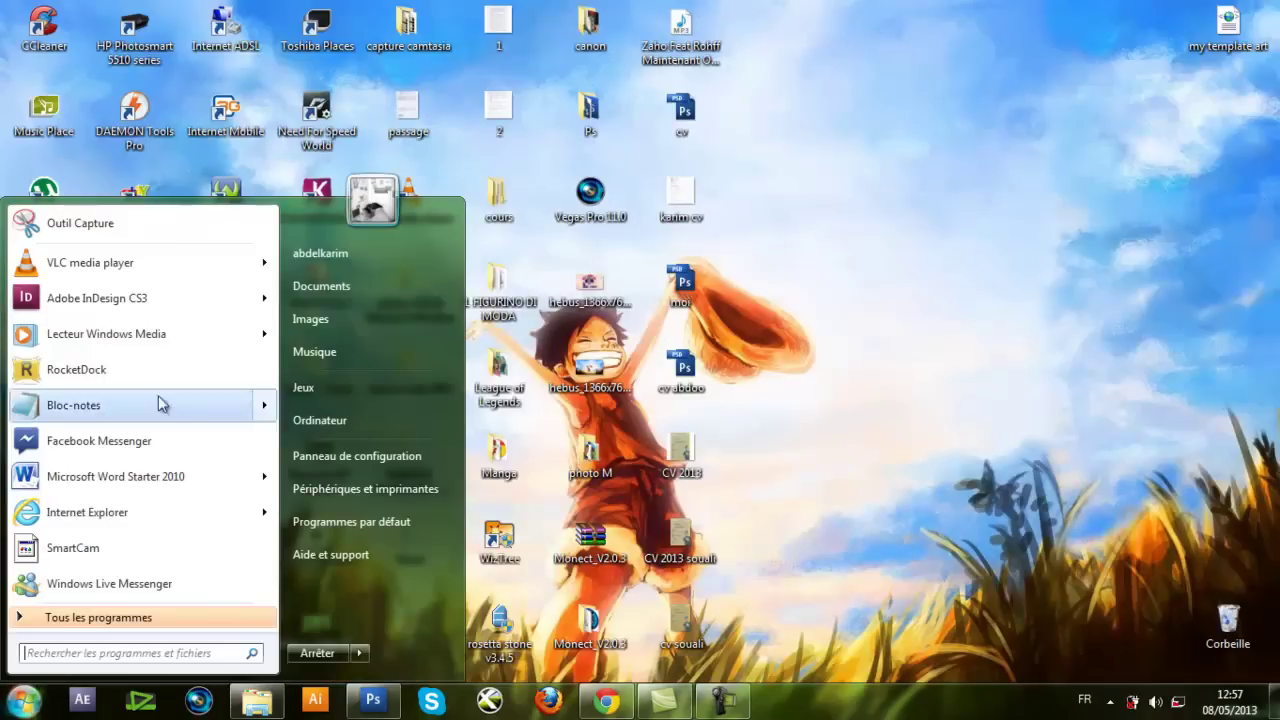
pyautogui.click(310, 318)
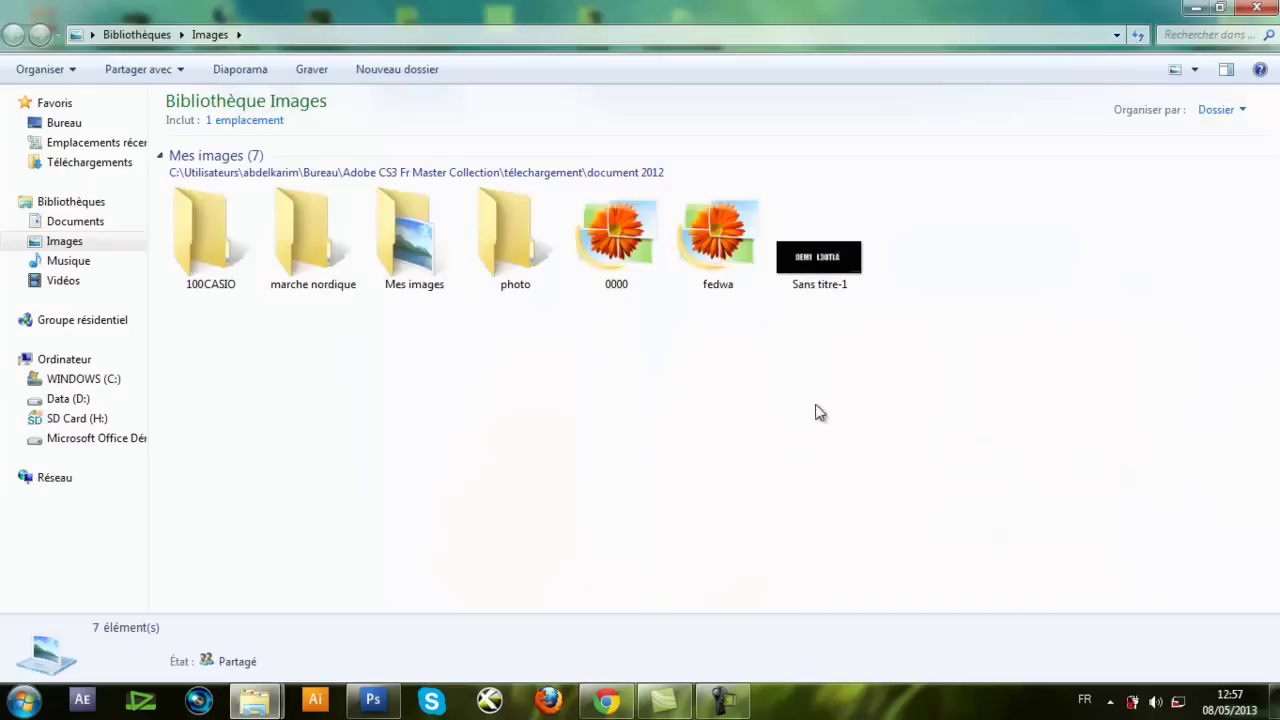
pyautogui.doubleClick(432, 256)
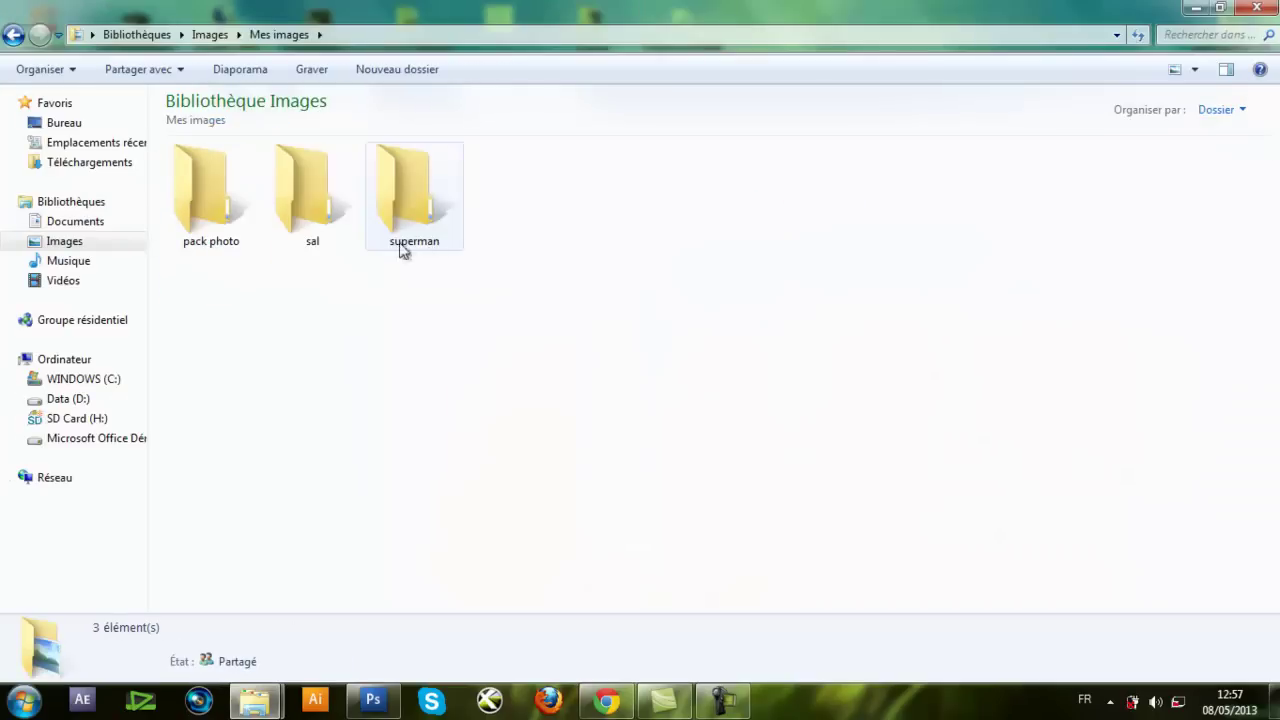
pyautogui.doubleClick(212, 205)
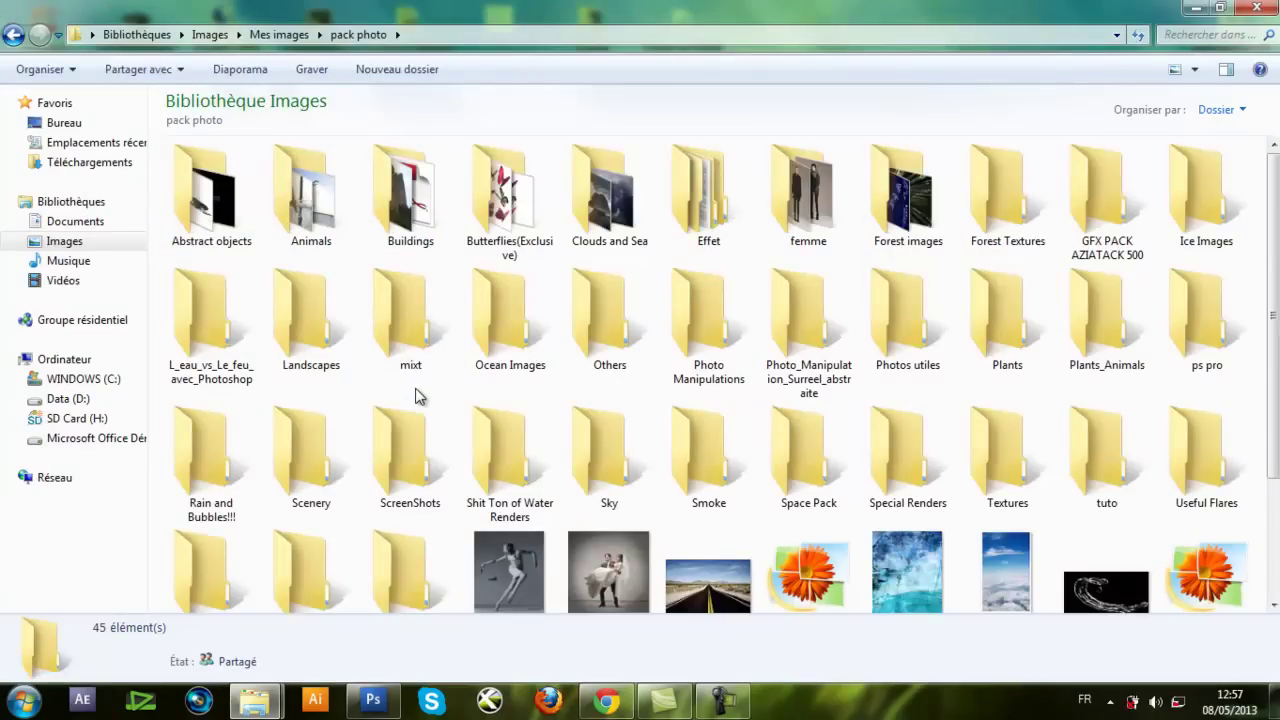
pyautogui.scroll(-2, 423, 394)
pyautogui.click(228, 321)
pyautogui.doubleClick(228, 321)
pyautogui.press('BackSpace')
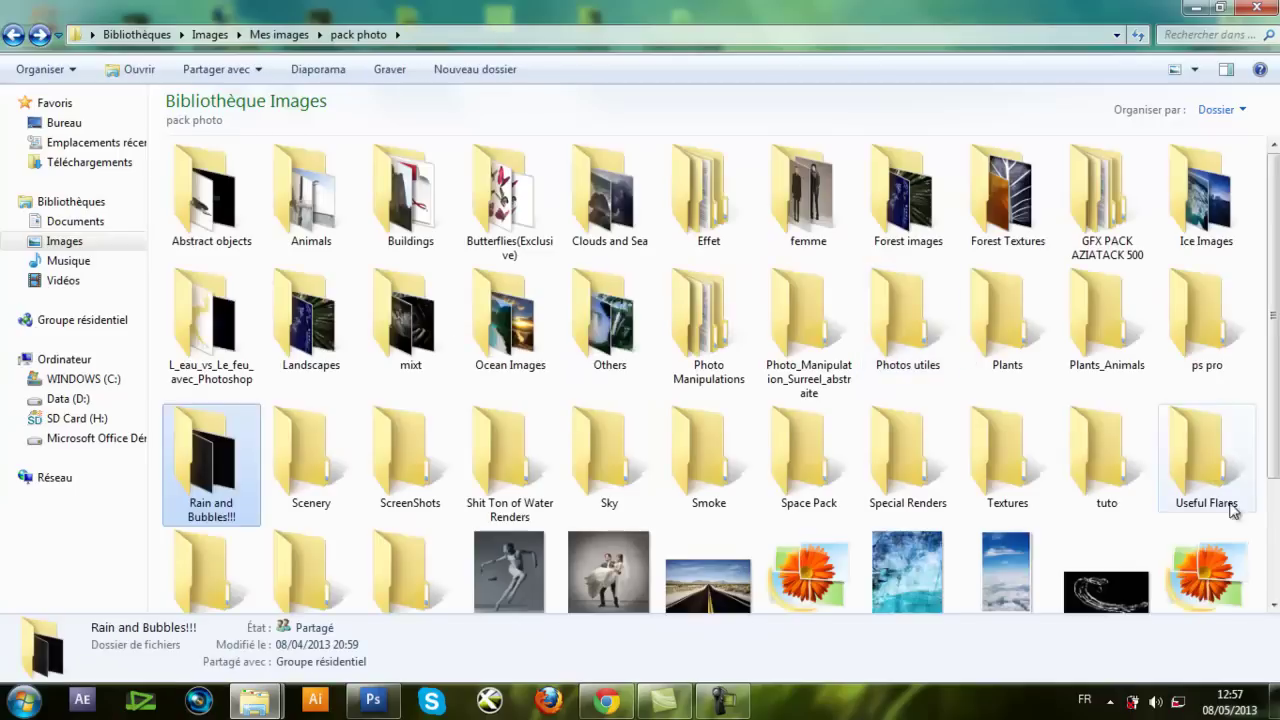
# Open the image Optical Flares (155) from the Useful Flares folder in Photoshop
pyautogui.doubleClick(1206, 455)
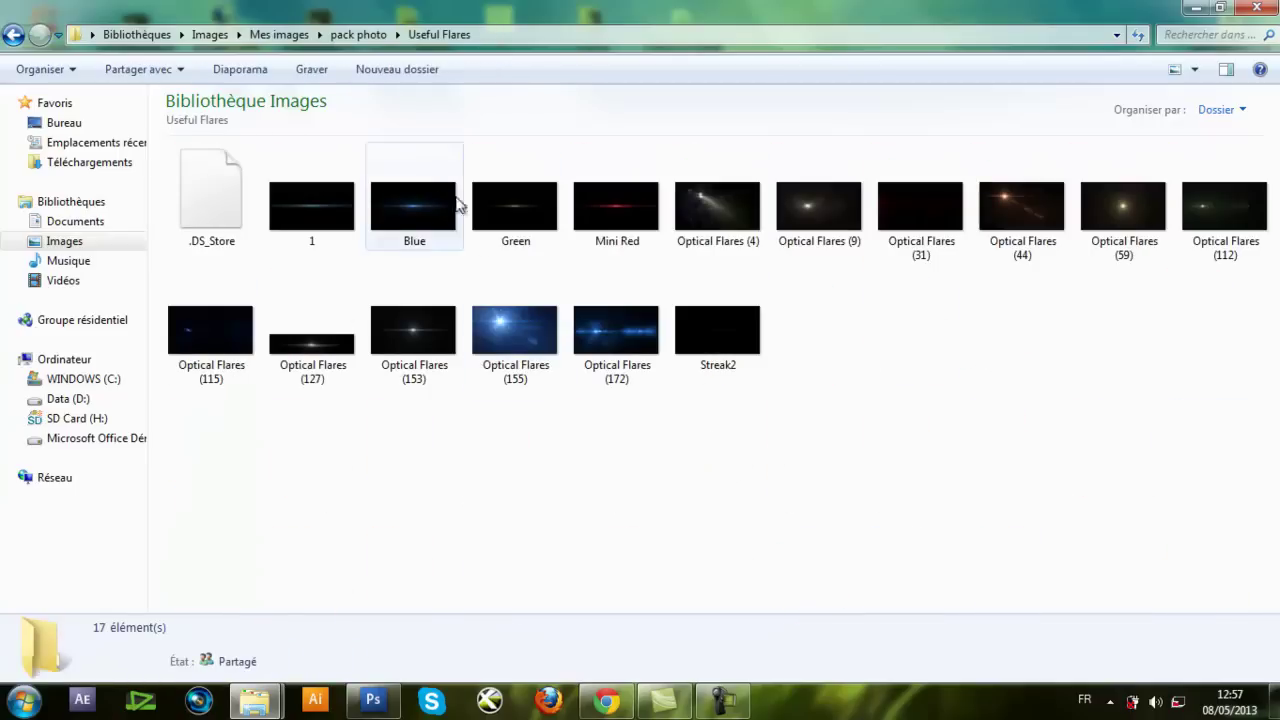
pyautogui.click(502, 320)
pyautogui.click(372, 700)
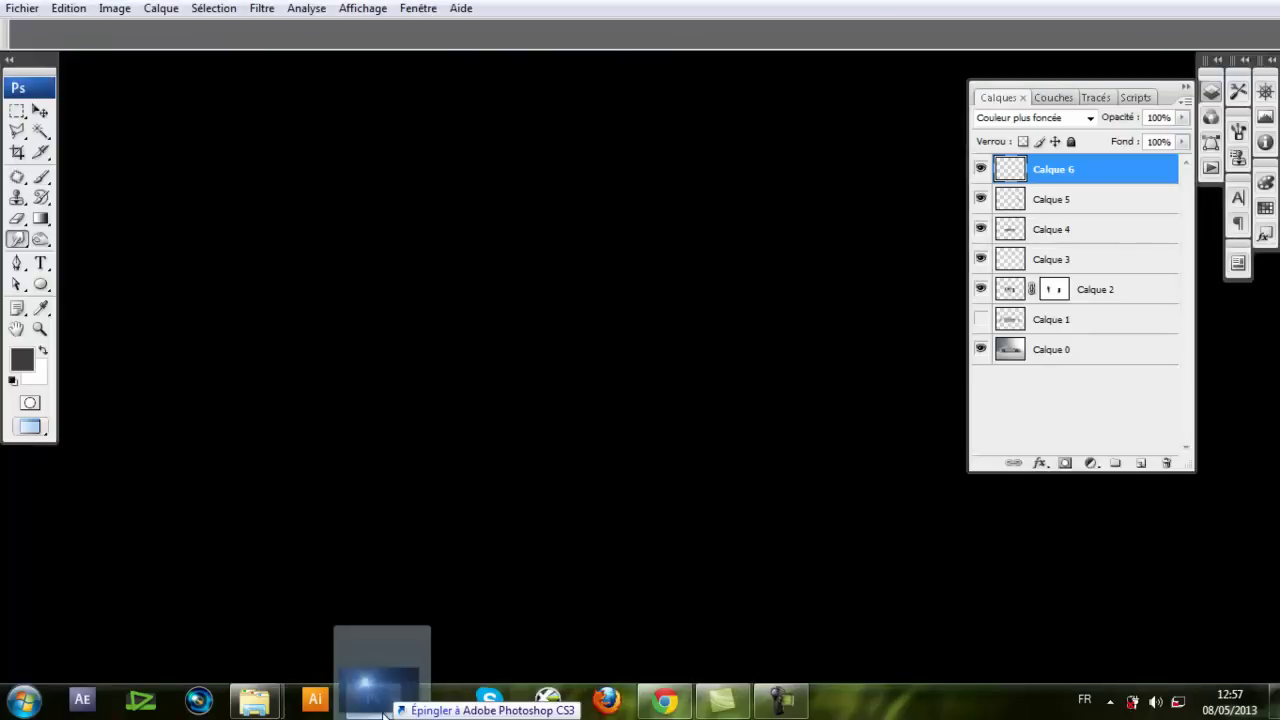
pyautogui.hotkey('ctrl', 'Tab')
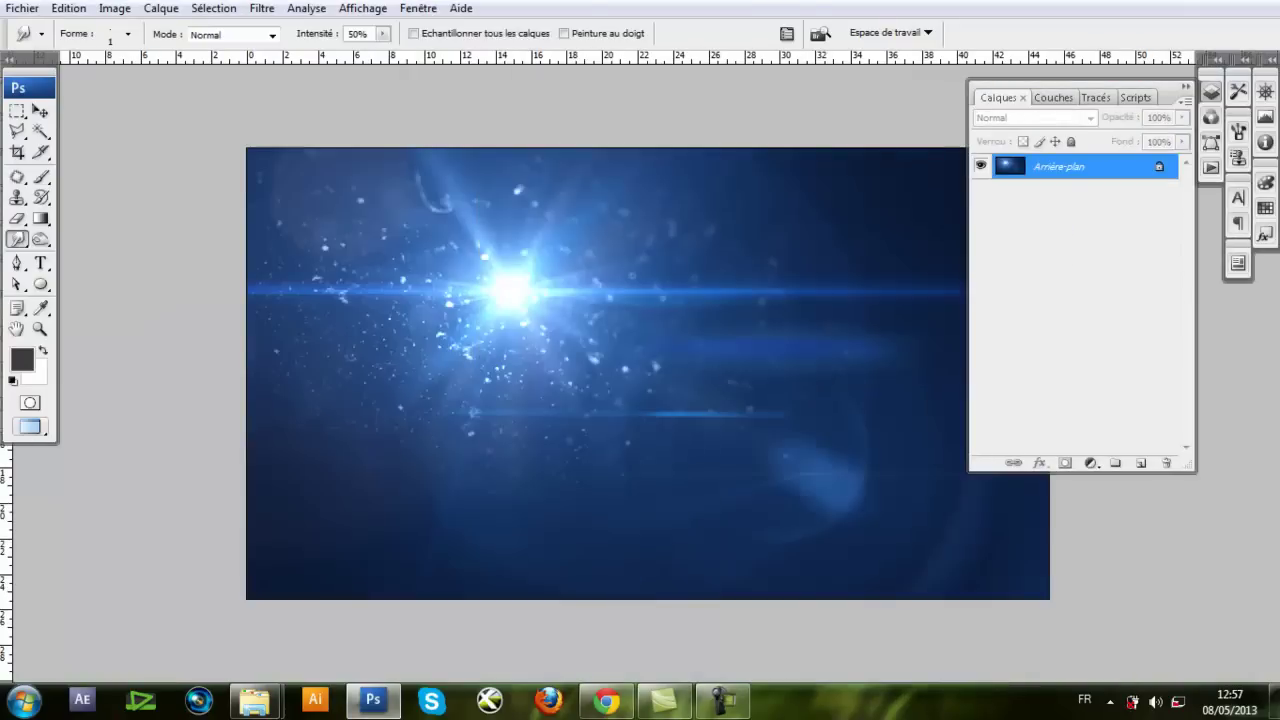
# Show the documents in separate windows, copy the blue flare image into the car document, and maximize that document
pyautogui.press('f')
pyautogui.press('f')
pyautogui.moveTo(677, 123); pyautogui.dragTo(617, 314)
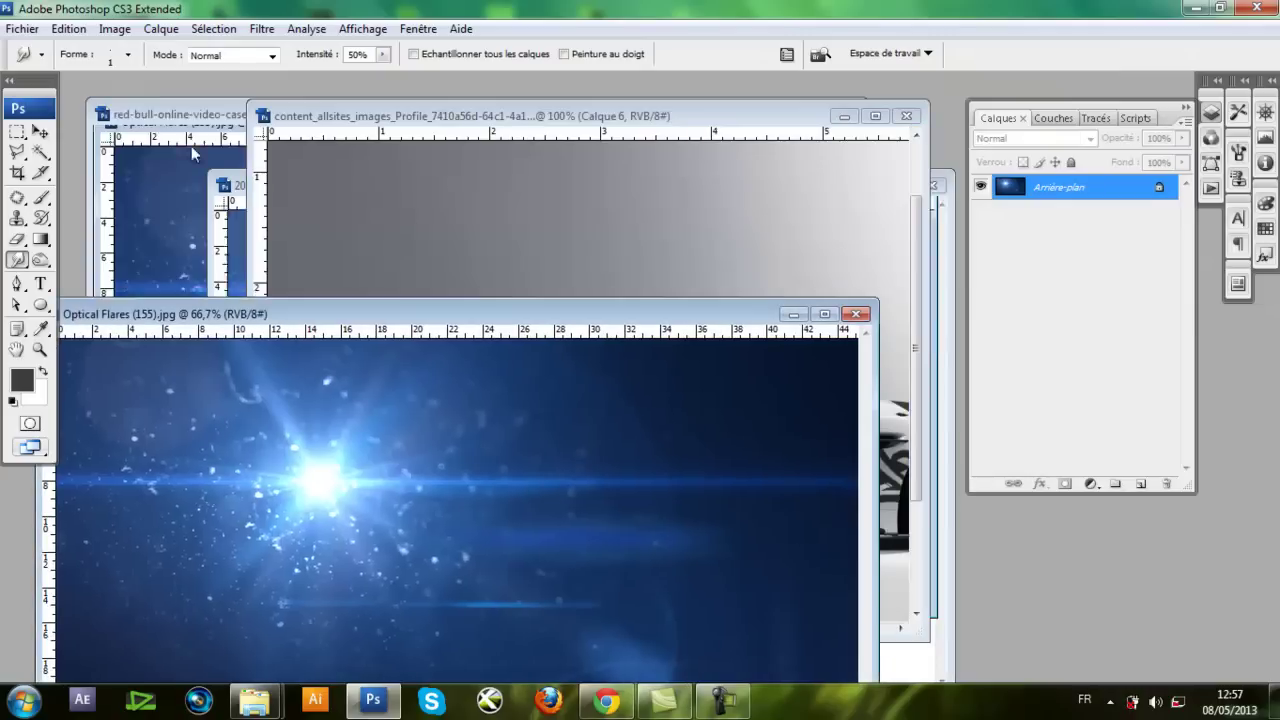
pyautogui.click(40, 132)
pyautogui.moveTo(380, 480); pyautogui.dragTo(643, 249)
pyautogui.click(875, 117)
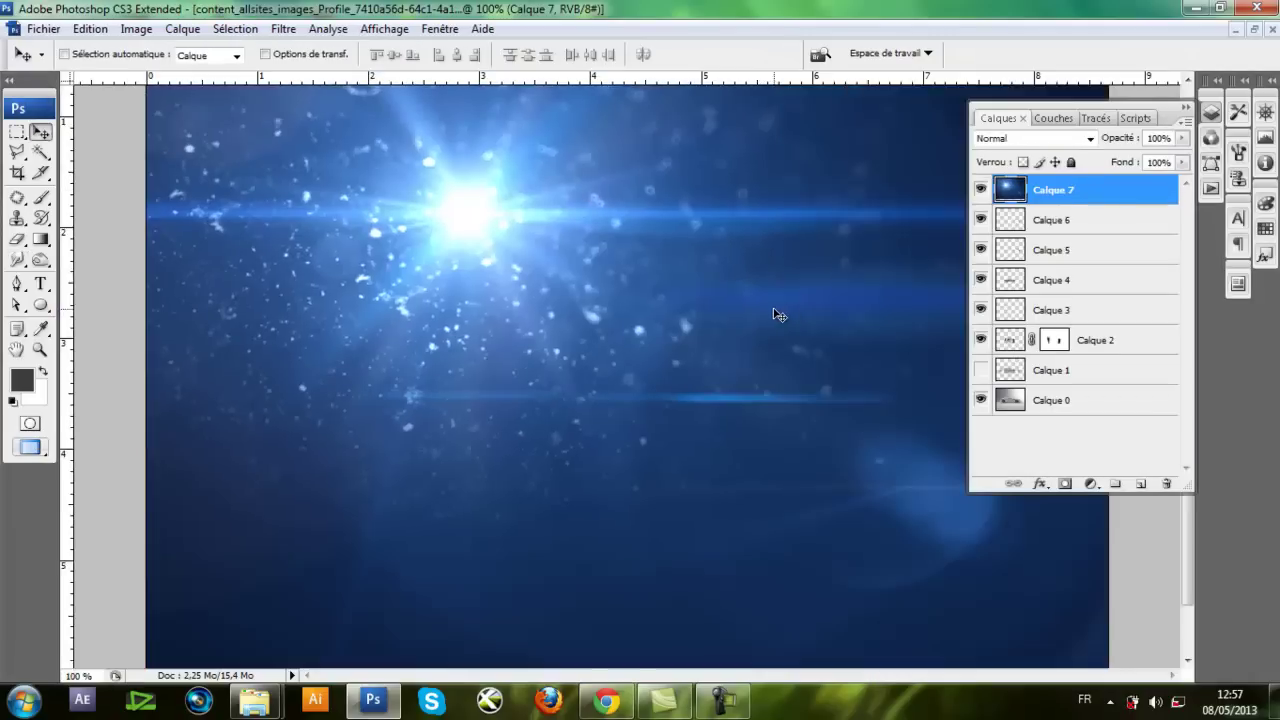
# Scale the flare layer down, place it over the car's front end, and return to the full-screen view
pyautogui.scroll(-4, 773, 307)
pyautogui.hotkey('ctrl', 't')
pyautogui.moveTo(483, 290)
pyautogui.mouseDown()
pyautogui.moveTo(589, 355)
pyautogui.moveTo(719, 394)
pyautogui.mouseUp()
pyautogui.press('Return')
pyautogui.moveTo(558, 343); pyautogui.dragTo(760, 446)
pyautogui.moveTo(946, 295); pyautogui.dragTo(580, 384)
pyautogui.press('f')
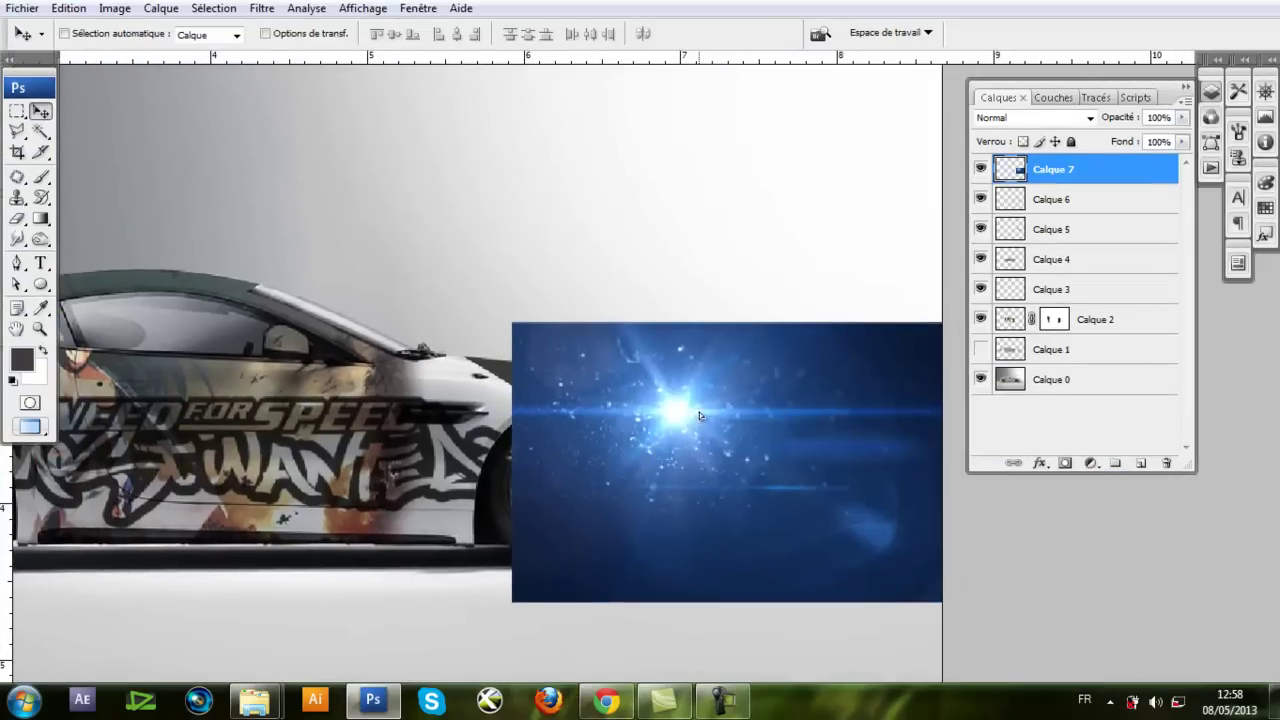
# Set the flare layer's blend mode to Superposition and move its bright center onto the front headlight
pyautogui.click(1045, 117)
pyautogui.click(1010, 287)
pyautogui.moveTo(699, 411); pyautogui.dragTo(722, 430)
# Erase the flare's visible outer edges with a soft 100 px eraser and fine-tune its position on the headlight
pyautogui.click(18, 219)
pyautogui.rightClick(528, 322)
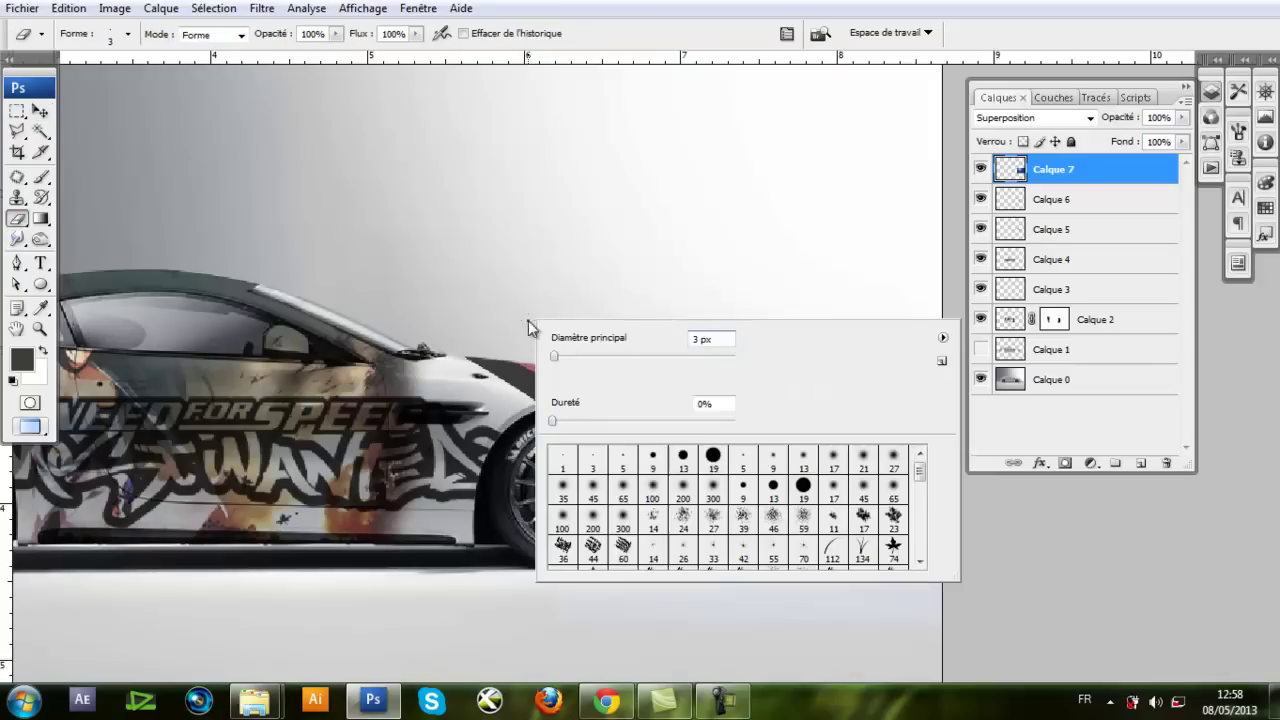
pyautogui.click(507, 259)
pyautogui.moveTo(549, 338)
pyautogui.mouseDown()
pyautogui.moveTo(534, 483)
pyautogui.moveTo(572, 578)
pyautogui.moveTo(800, 603)
pyautogui.moveTo(929, 379)
pyautogui.mouseUp()
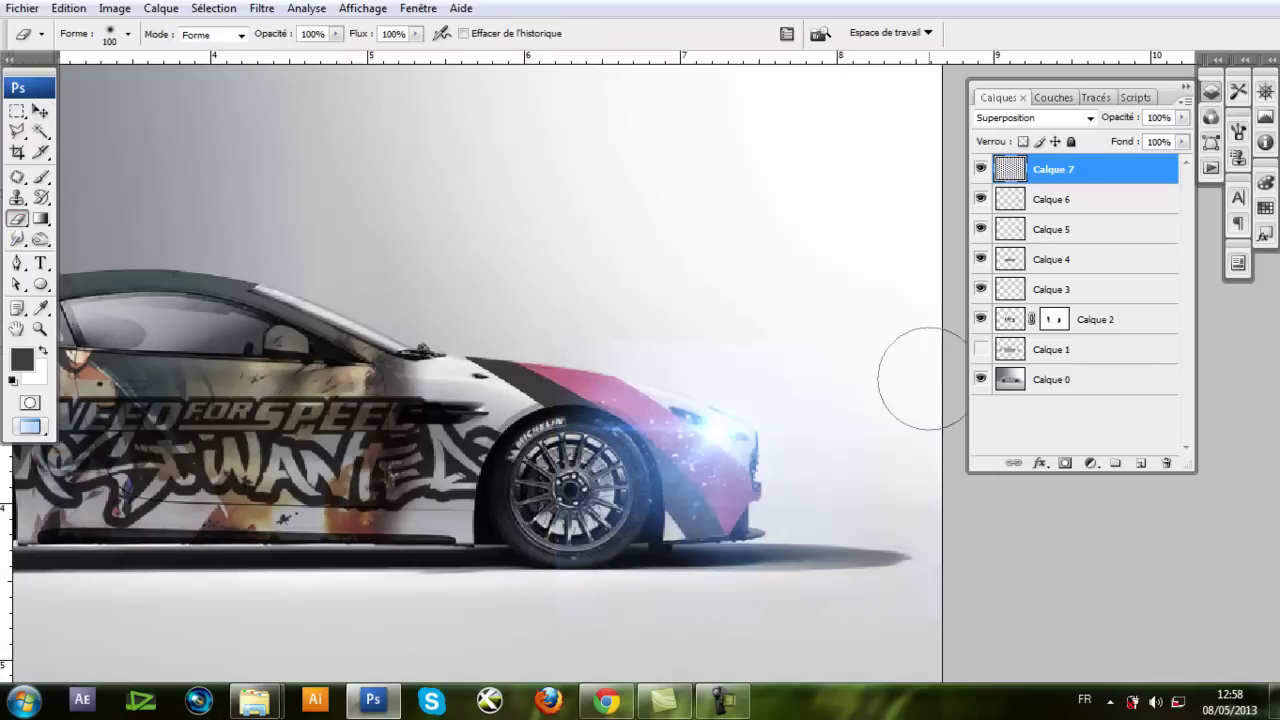
pyautogui.click(40, 111)
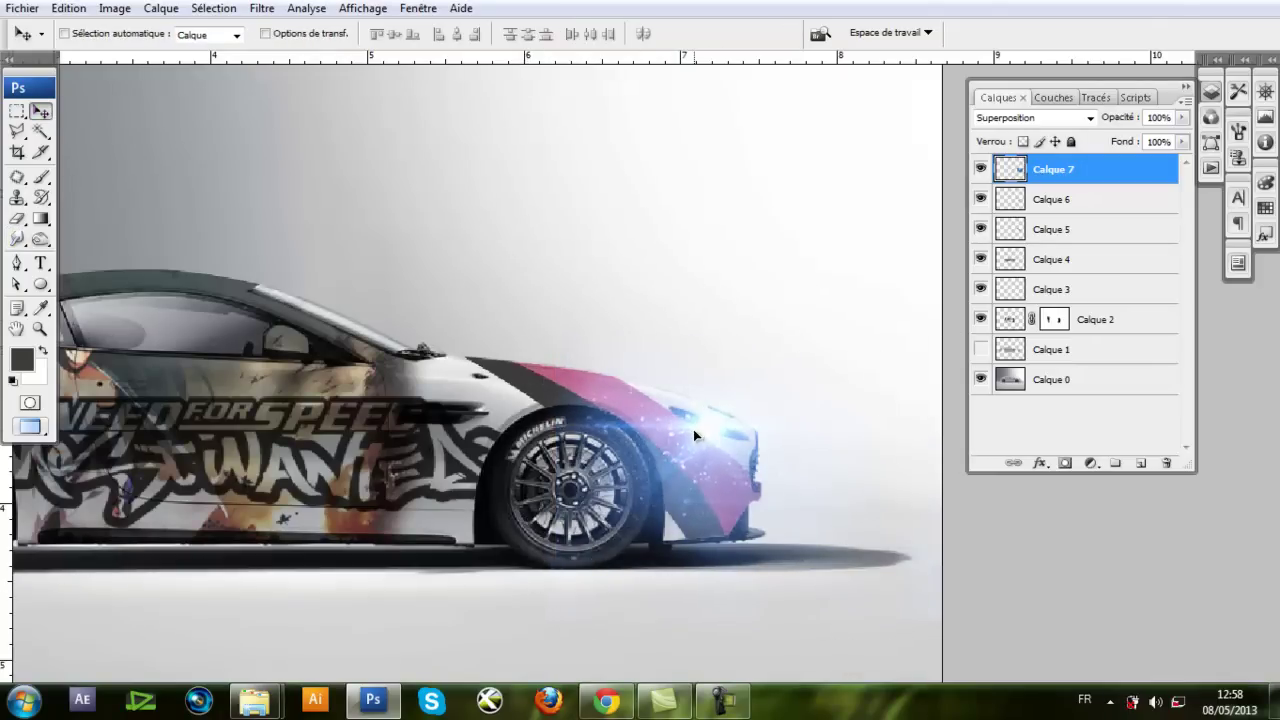
pyautogui.hotkey('ctrl', '-')
pyautogui.moveTo(484, 432); pyautogui.dragTo(446, 470)
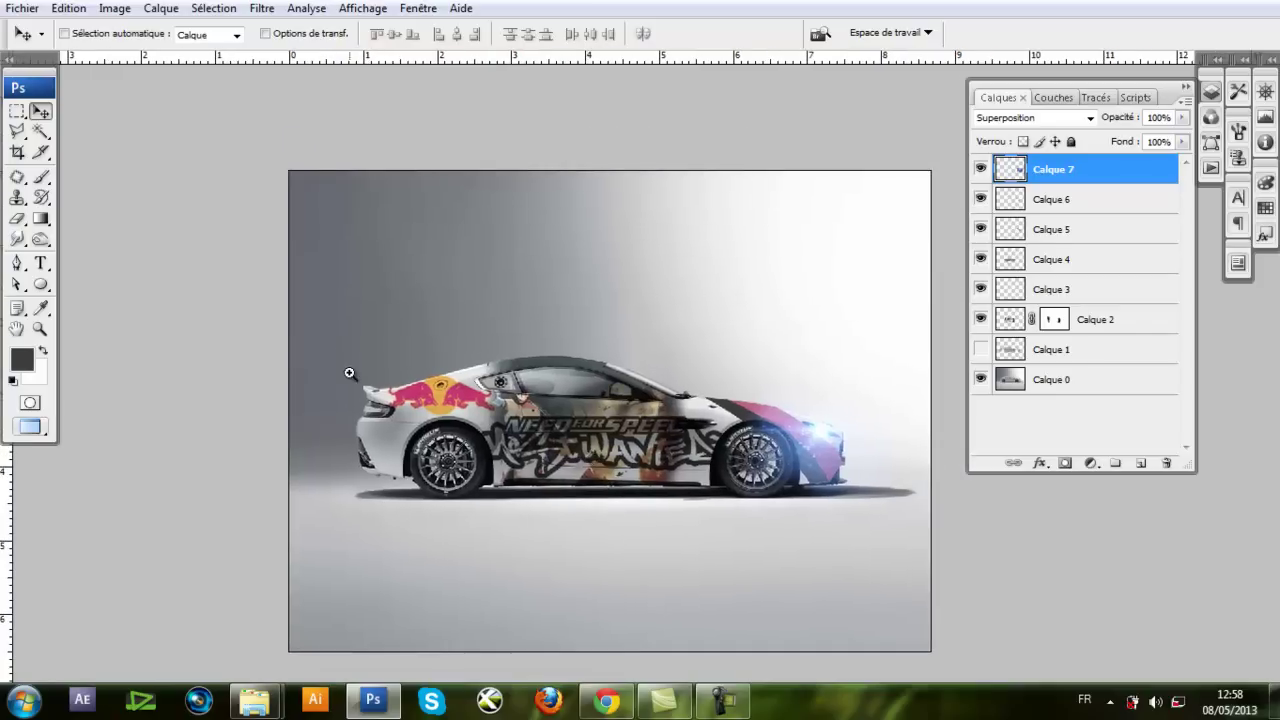
# Add a new layer above the flare for the rear light and name it rouge
pyautogui.keyDown('ctrl'); pyautogui.moveTo(389, 403); pyautogui.dragTo(412, 427); pyautogui.keyUp('ctrl')
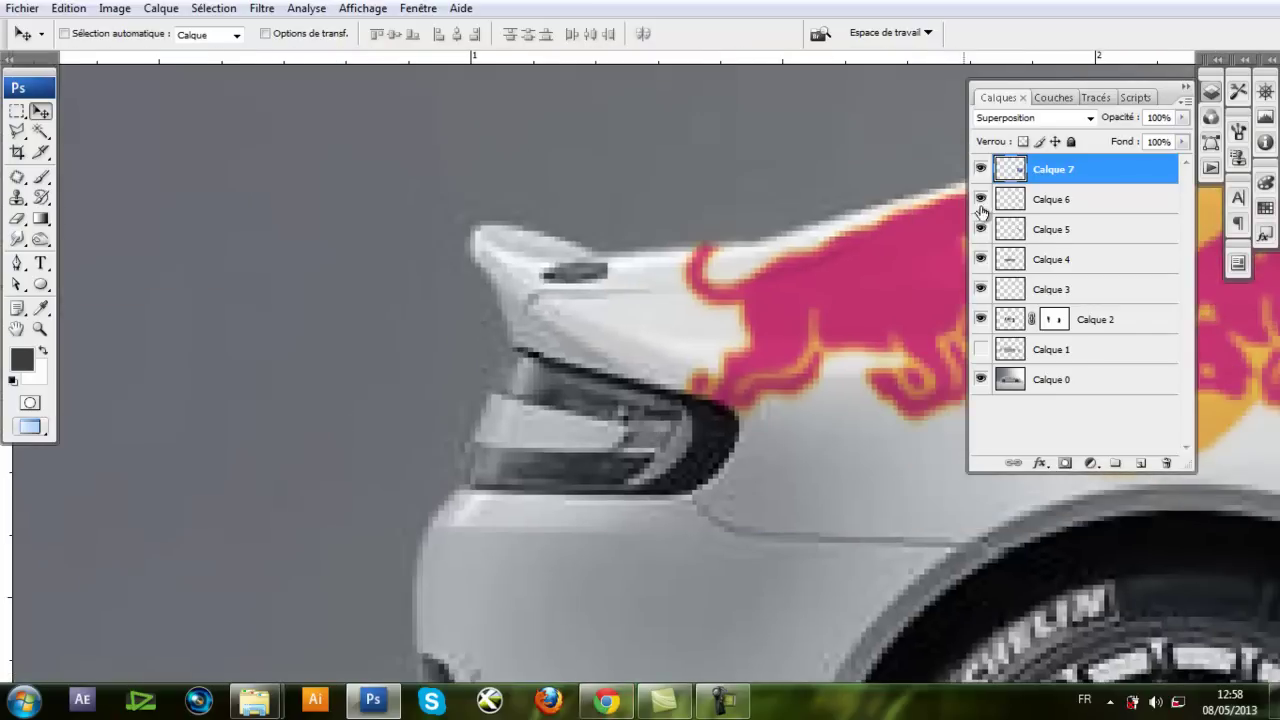
pyautogui.click(1142, 465)
pyautogui.doubleClick(1058, 170)
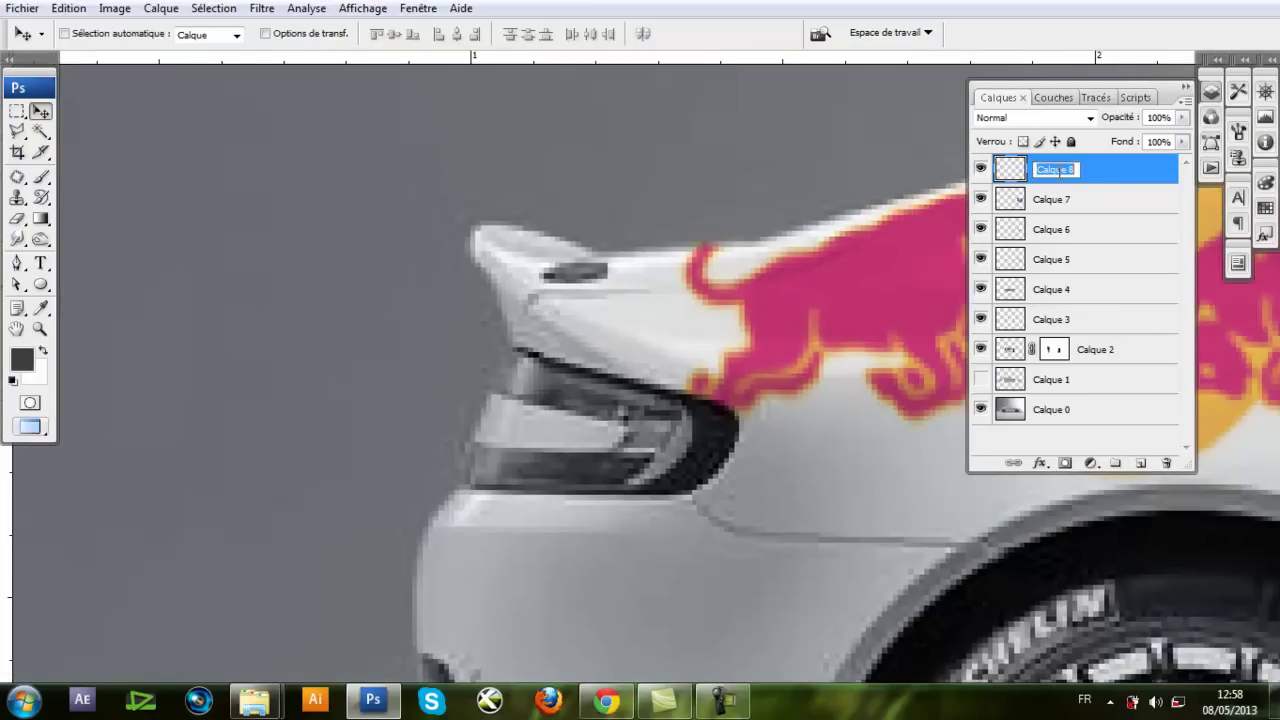
# Outline the rear light with the Polygonal Lasso and fill the selection with bright red on the rouge layer
pyautogui.click(14, 136)
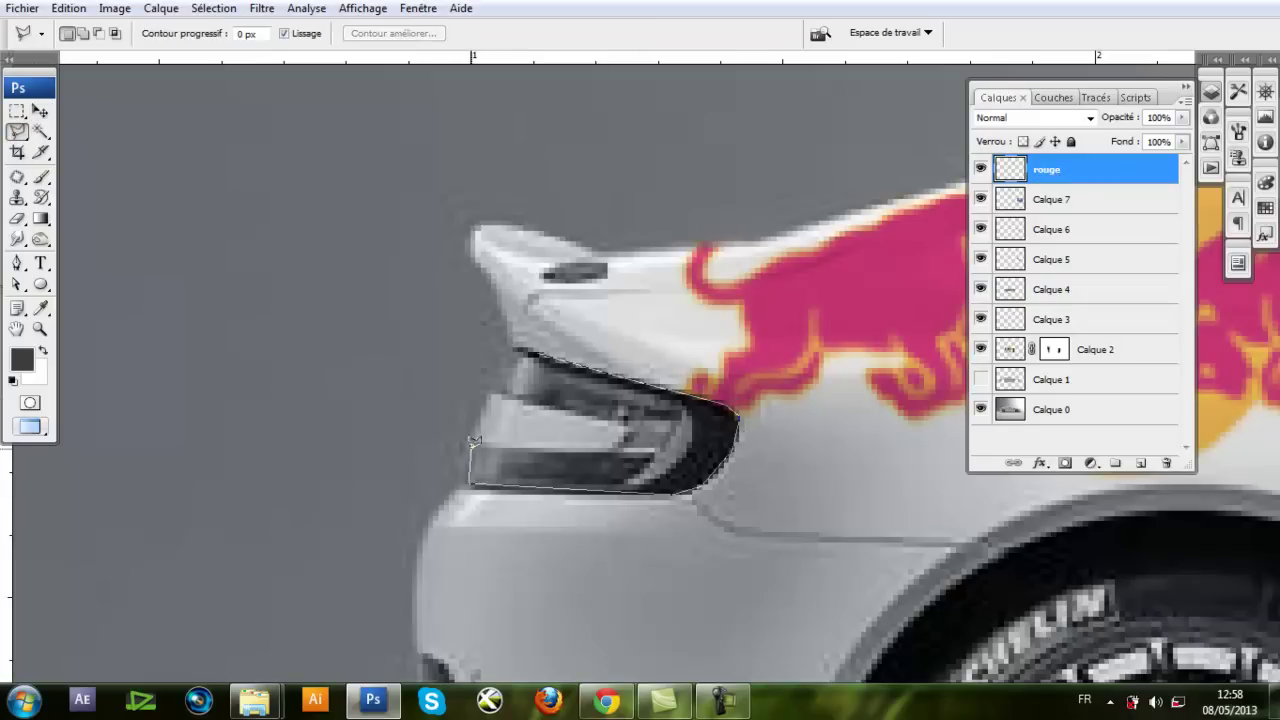
pyautogui.click(522, 352)
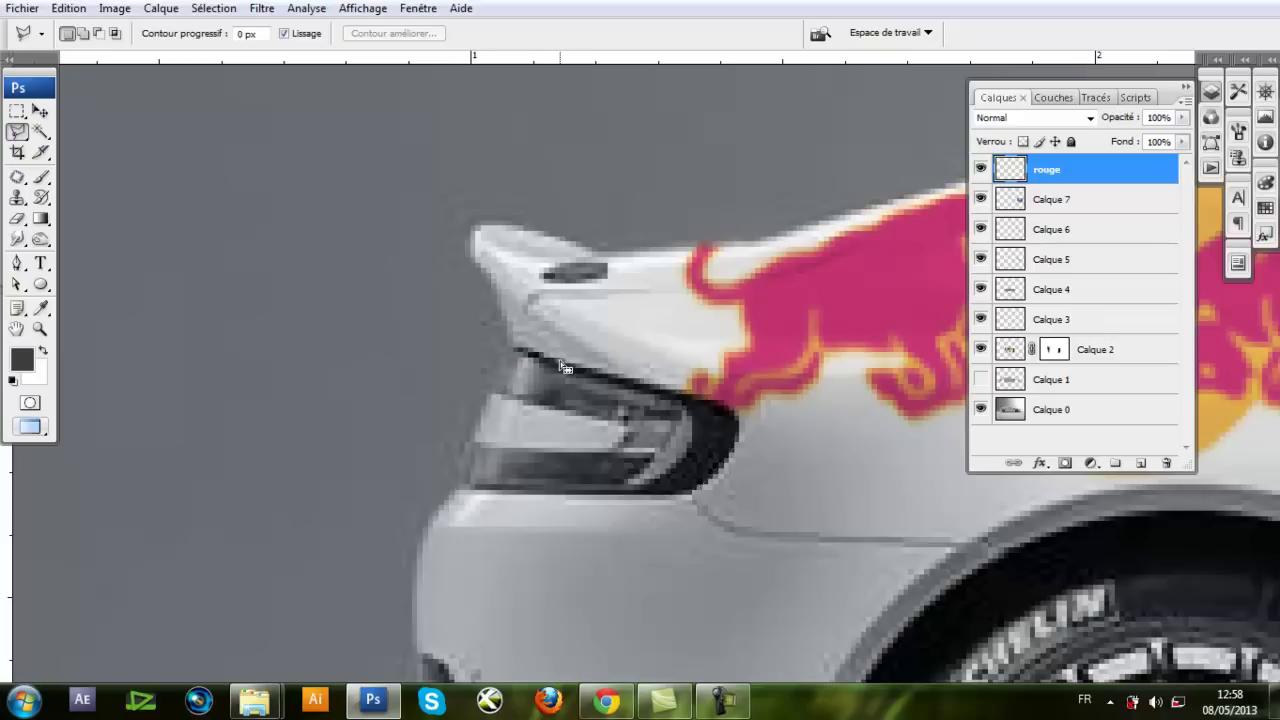
pyautogui.click(22, 360)
pyautogui.click(975, 239)
pyautogui.click(1225, 223)
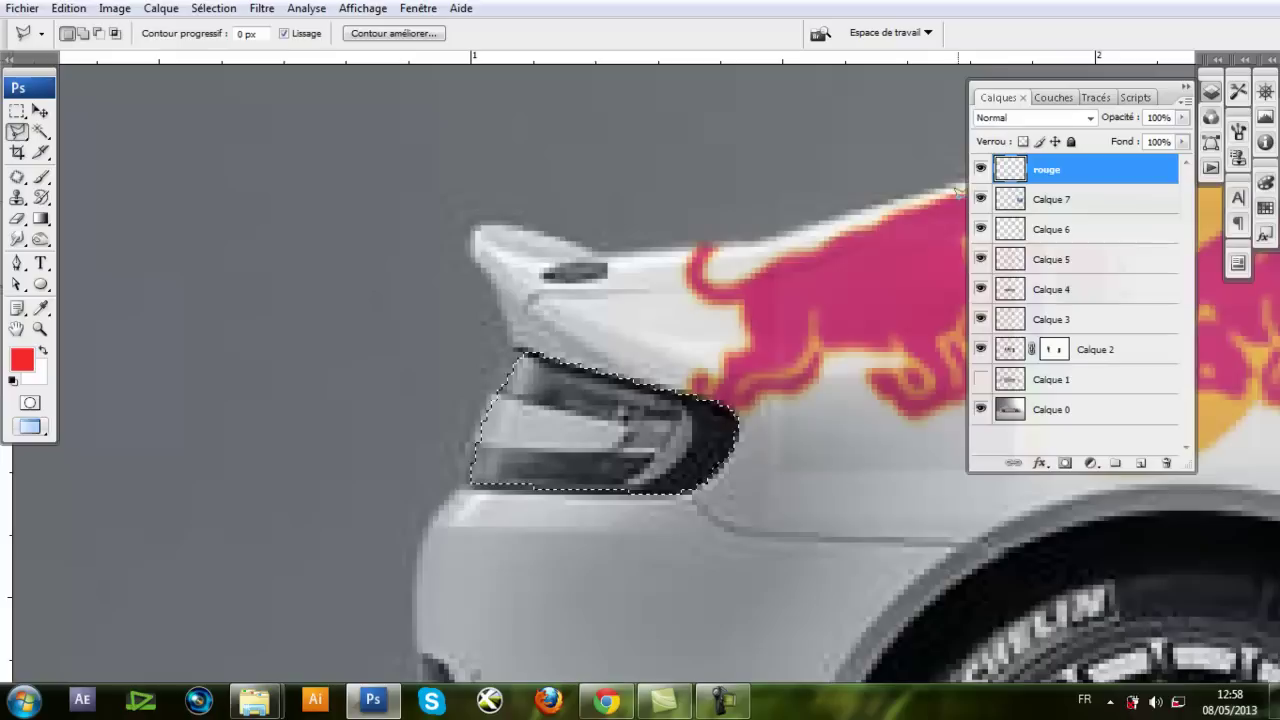
pyautogui.hotkey('alt', 'BackSpace')
# Set the rouge layer's blend mode to Superposition and deselect the rear light
pyautogui.click(1089, 118)
pyautogui.click(1012, 280)
pyautogui.click(17, 111)
pyautogui.click(489, 229)
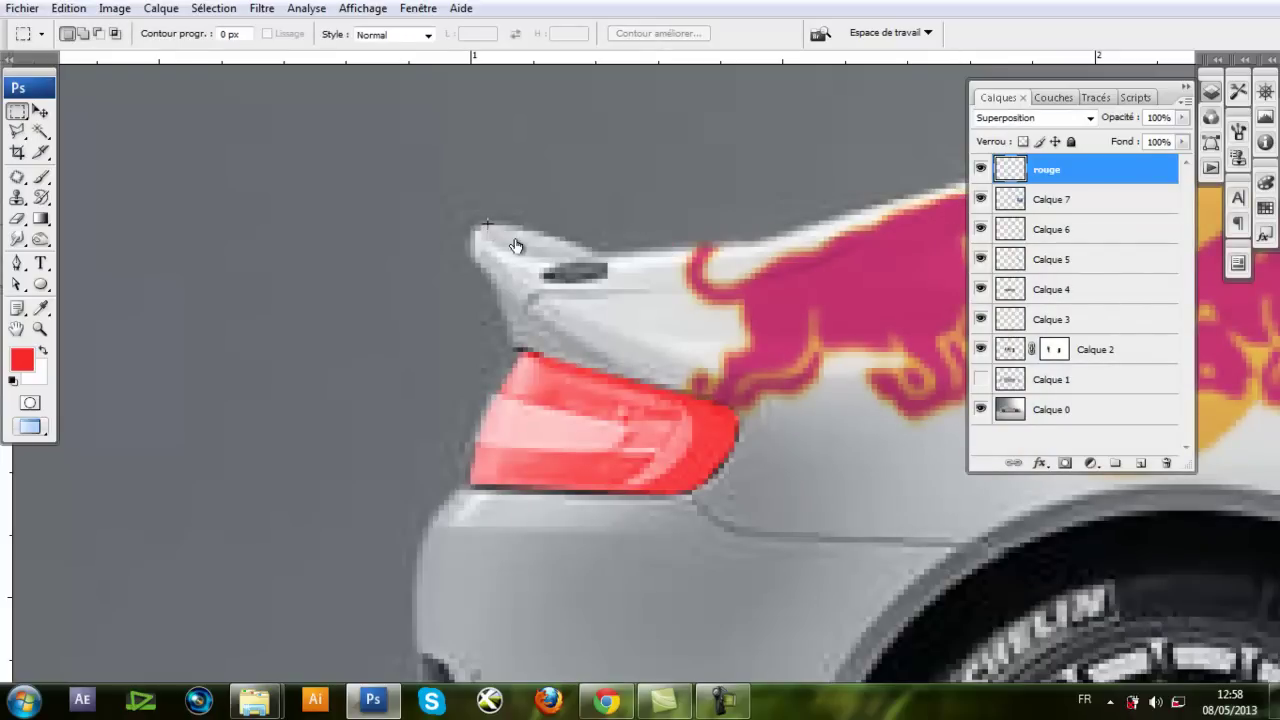
# Reduce the rouge layer's opacity to 58% and go over the rear light with a 23 px Burn tool at 50% exposure on midtones
pyautogui.click(1181, 117)
pyautogui.moveTo(1180, 135); pyautogui.dragTo(1142, 135)
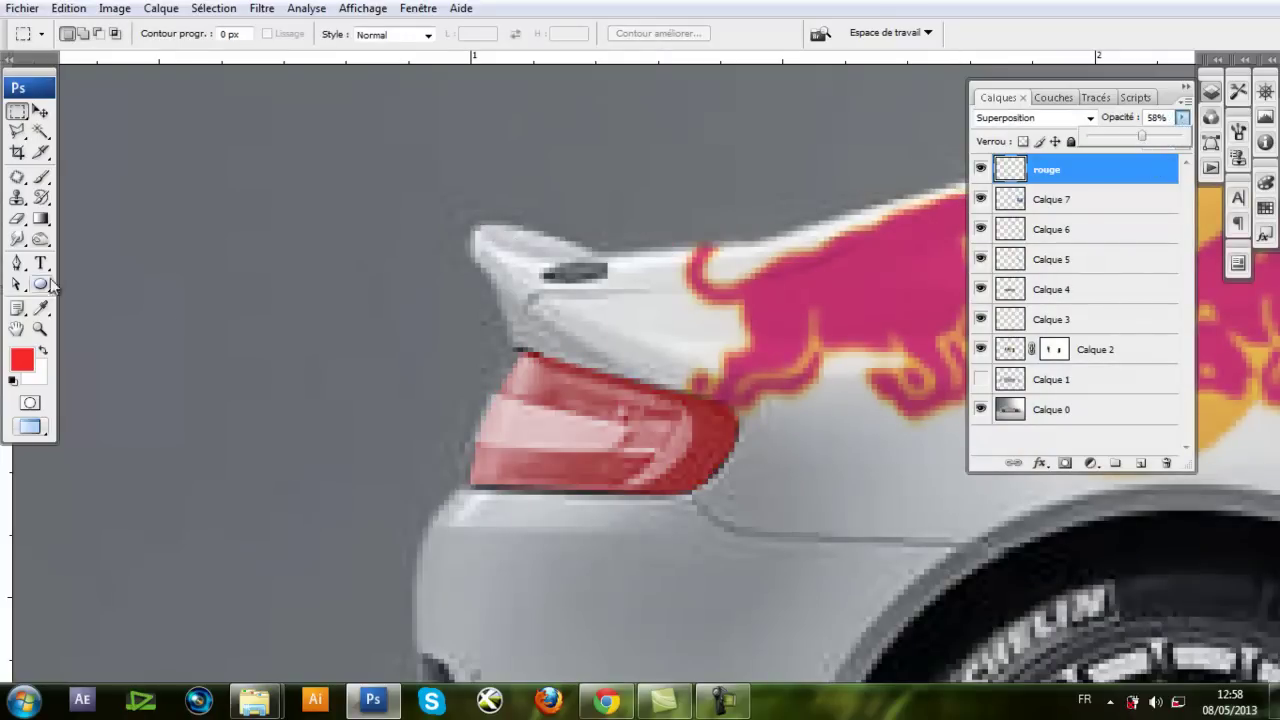
pyautogui.press('o')
pyautogui.moveTo(716, 440); pyautogui.dragTo(521, 390)
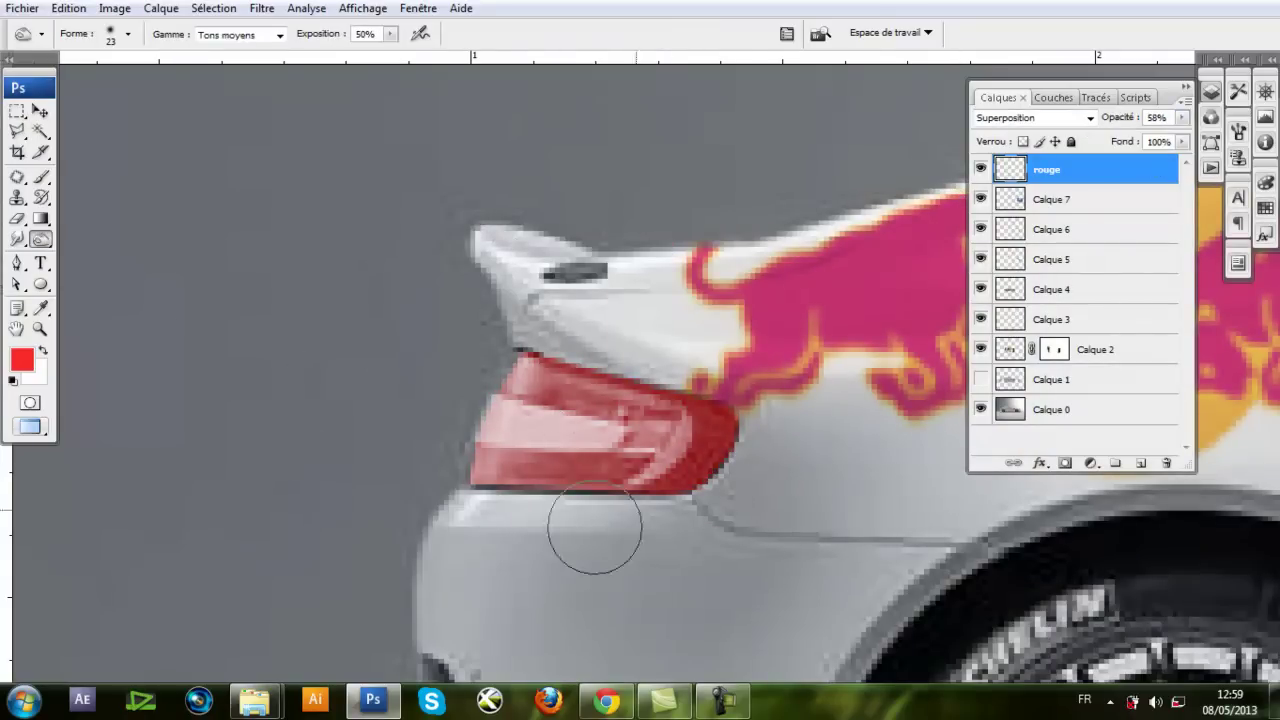
pyautogui.scroll(-8, 460, 587)
pyautogui.scroll(1, 1120, 592)
pyautogui.moveTo(1126, 593); pyautogui.dragTo(698, 596)
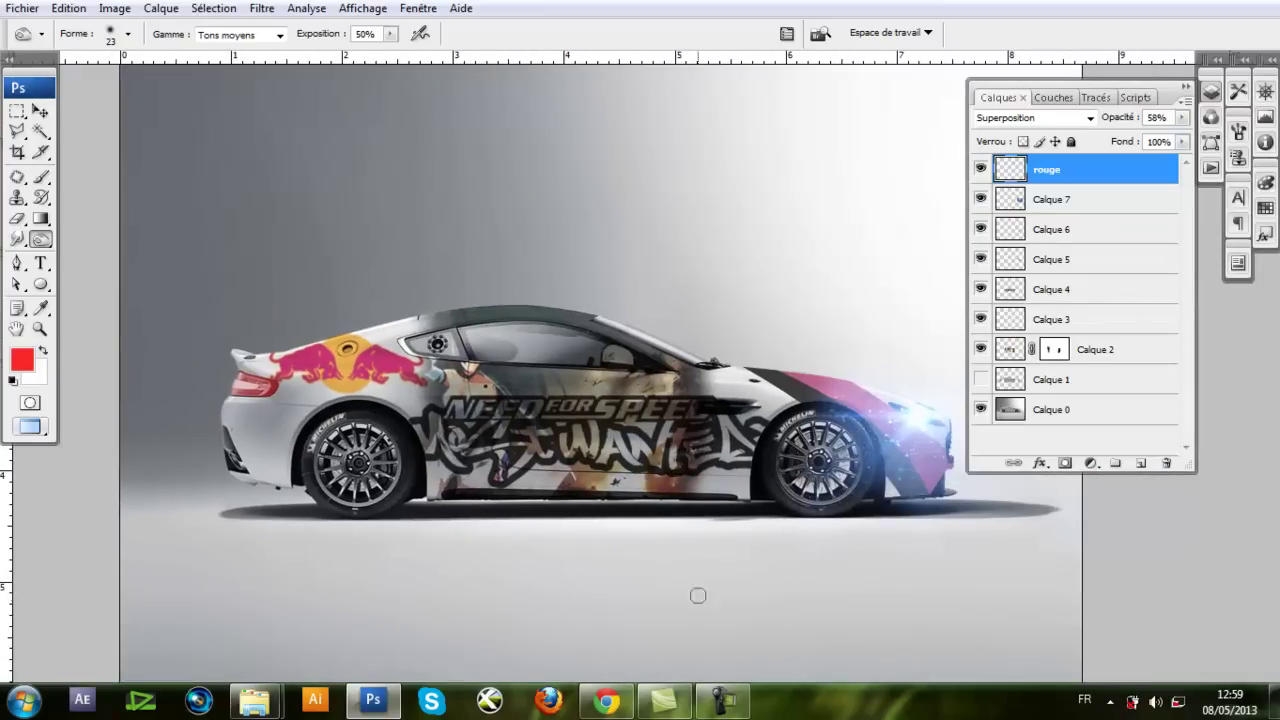
# Open Mini Red.png from the file explorer and show it in its own window alongside the car image
pyautogui.moveTo(254, 703)
pyautogui.click(355, 610)
pyautogui.moveTo(617, 205); pyautogui.dragTo(475, 405)
pyautogui.press('f')
pyautogui.press('f')
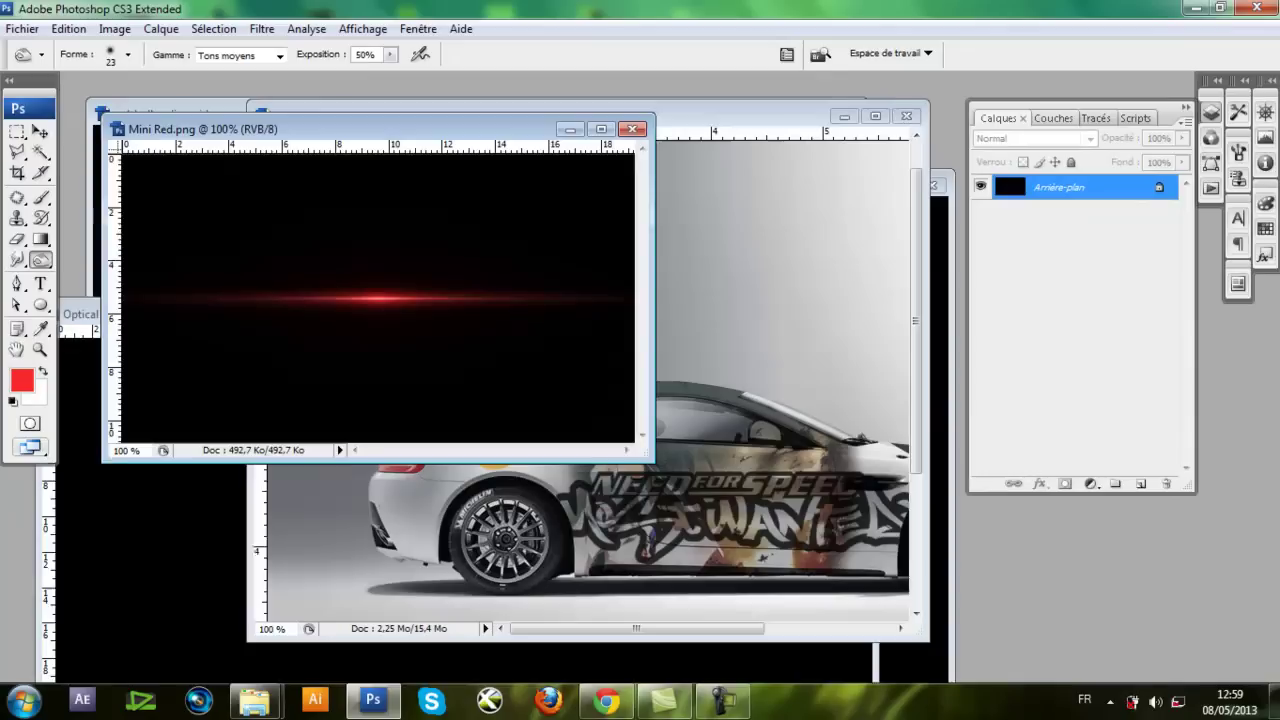
# Copy the red flare onto the car image as a new layer and close Mini Red.png
pyautogui.click(40, 131)
pyautogui.moveTo(300, 245); pyautogui.dragTo(701, 371)
pyautogui.click(190, 129)
pyautogui.click(632, 129)
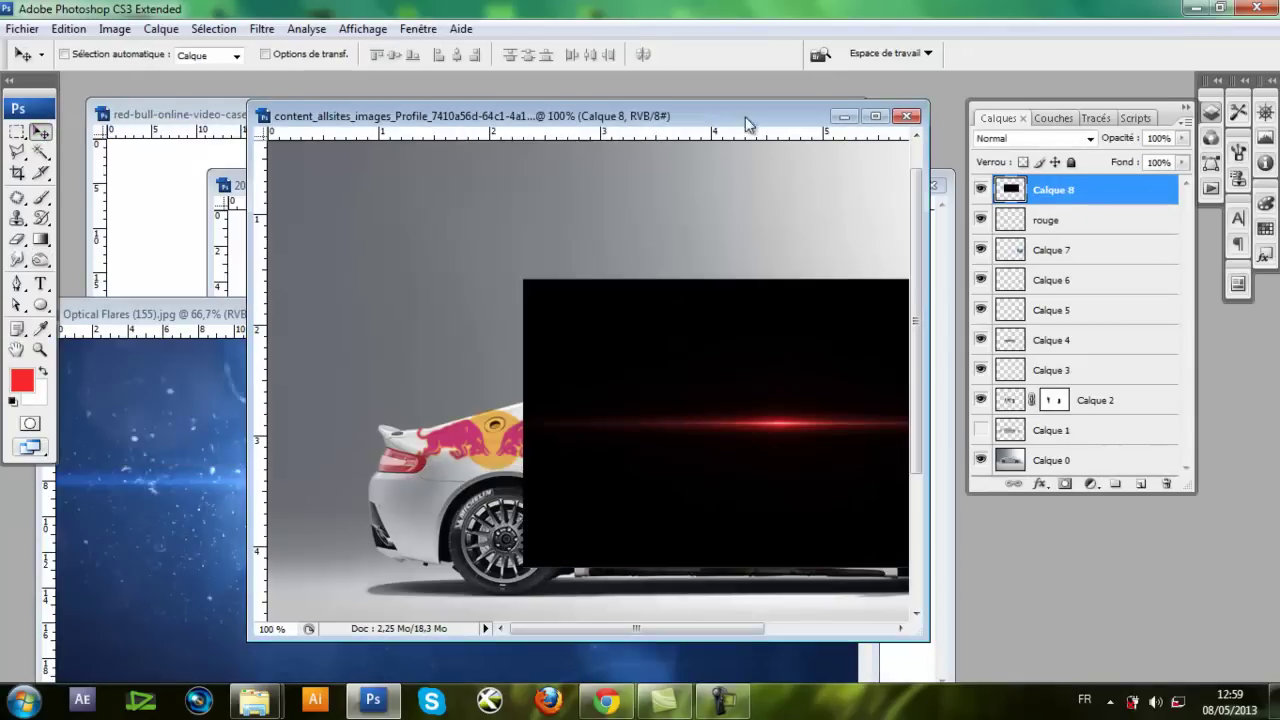
# Scale down the red flare, place it over the rear light and set its blend mode to Superposition
pyautogui.doubleClick(745, 118)
pyautogui.hotkey('ctrl', 't')
pyautogui.moveTo(723, 494); pyautogui.dragTo(606, 432)
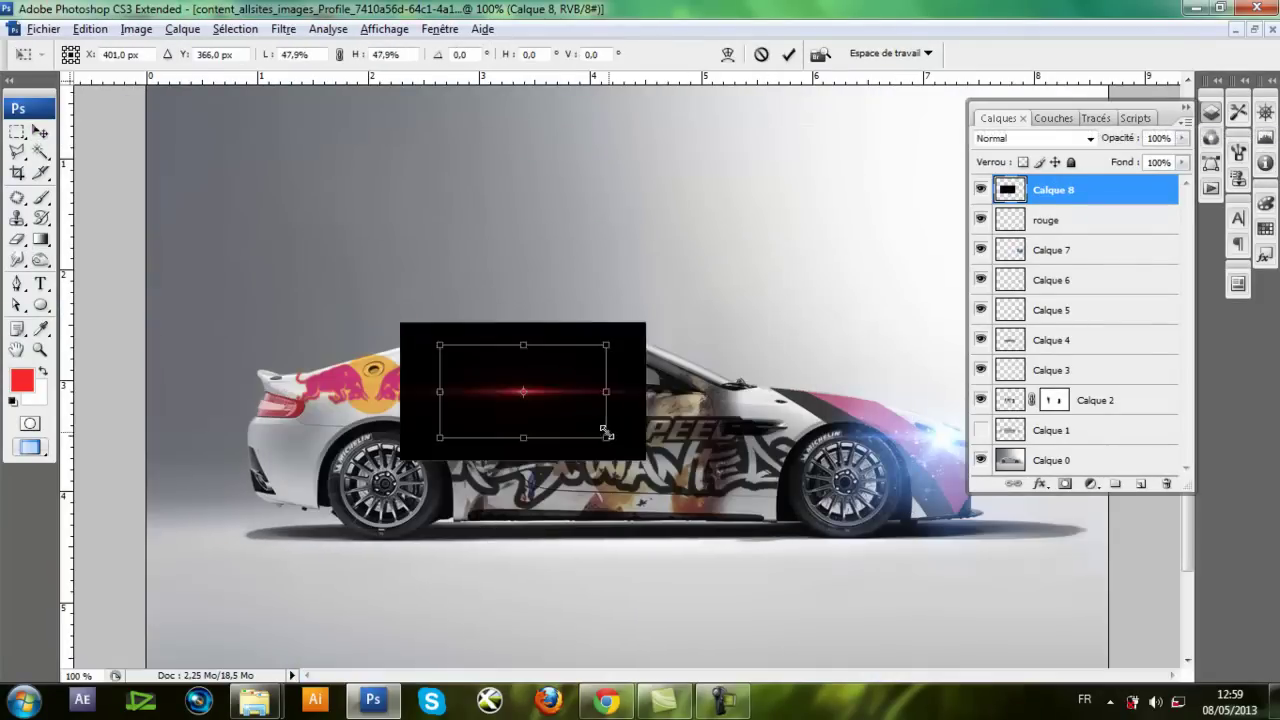
pyautogui.moveTo(549, 388); pyautogui.dragTo(306, 400)
pyautogui.press('Return')
pyautogui.click(1042, 139)
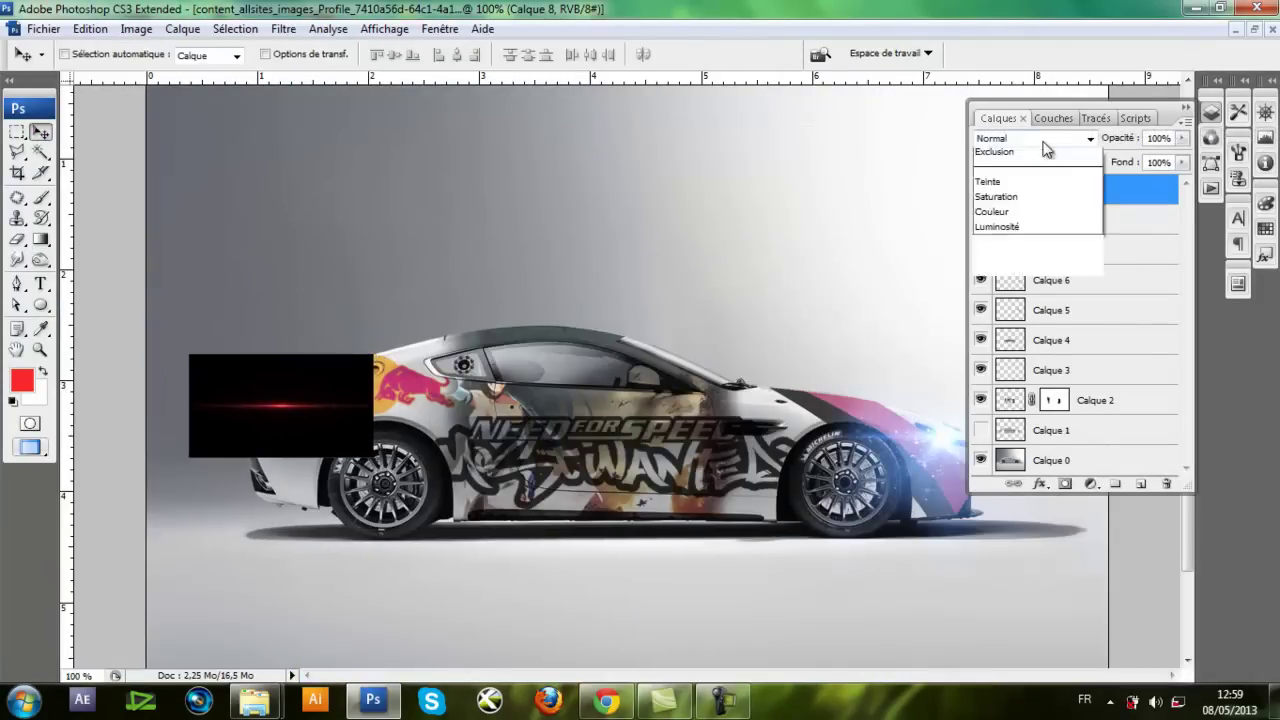
pyautogui.click(1005, 312)
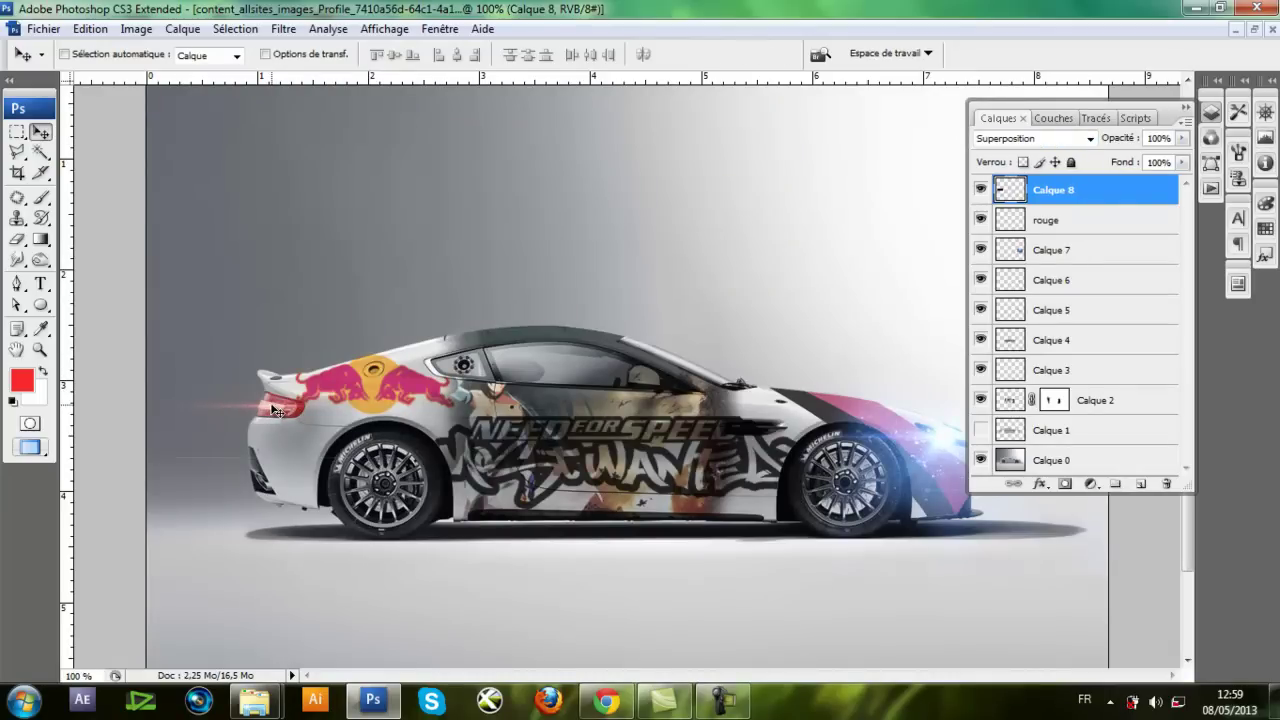
pyautogui.hotkey('ctrl', 't')
pyautogui.press('Return')
pyautogui.hotkey('ctrl', 'v')
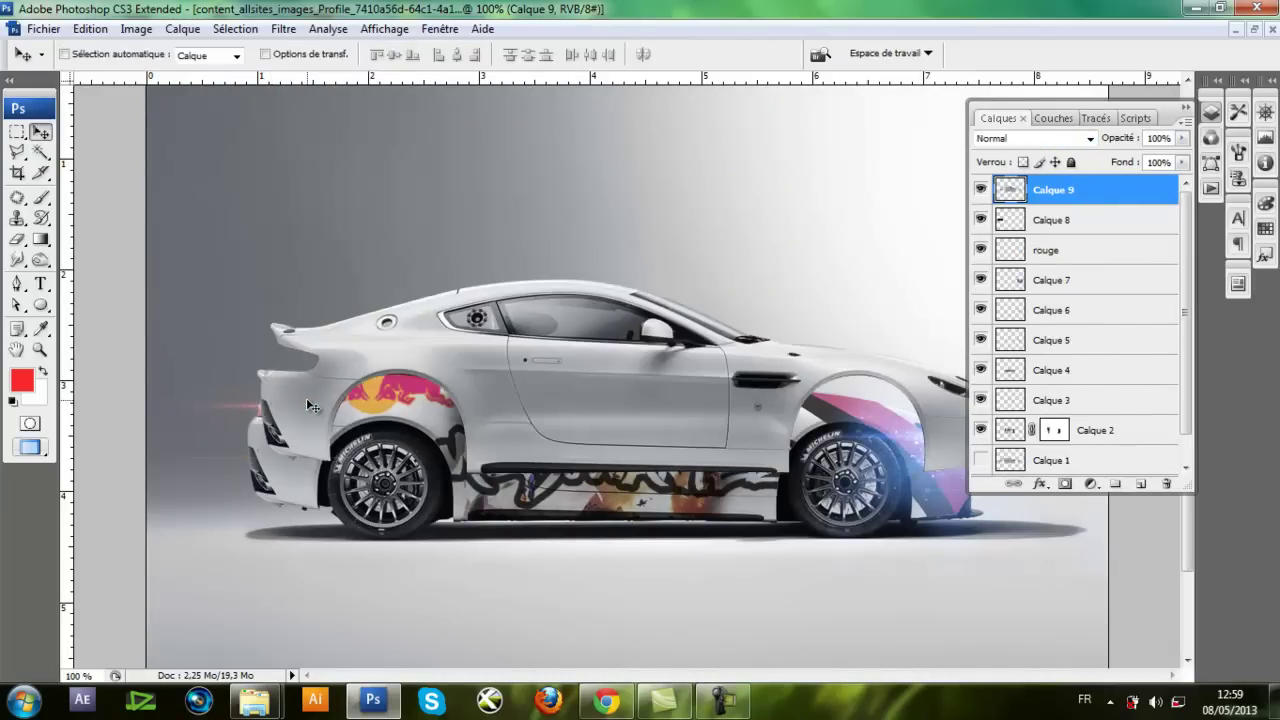
pyautogui.hotkey('ctrl', 'z')
# Duplicate the red flare layer and rotate the copy so its streak crosses the original at the rear light
pyautogui.moveTo(1035, 195); pyautogui.dragTo(1141, 484)
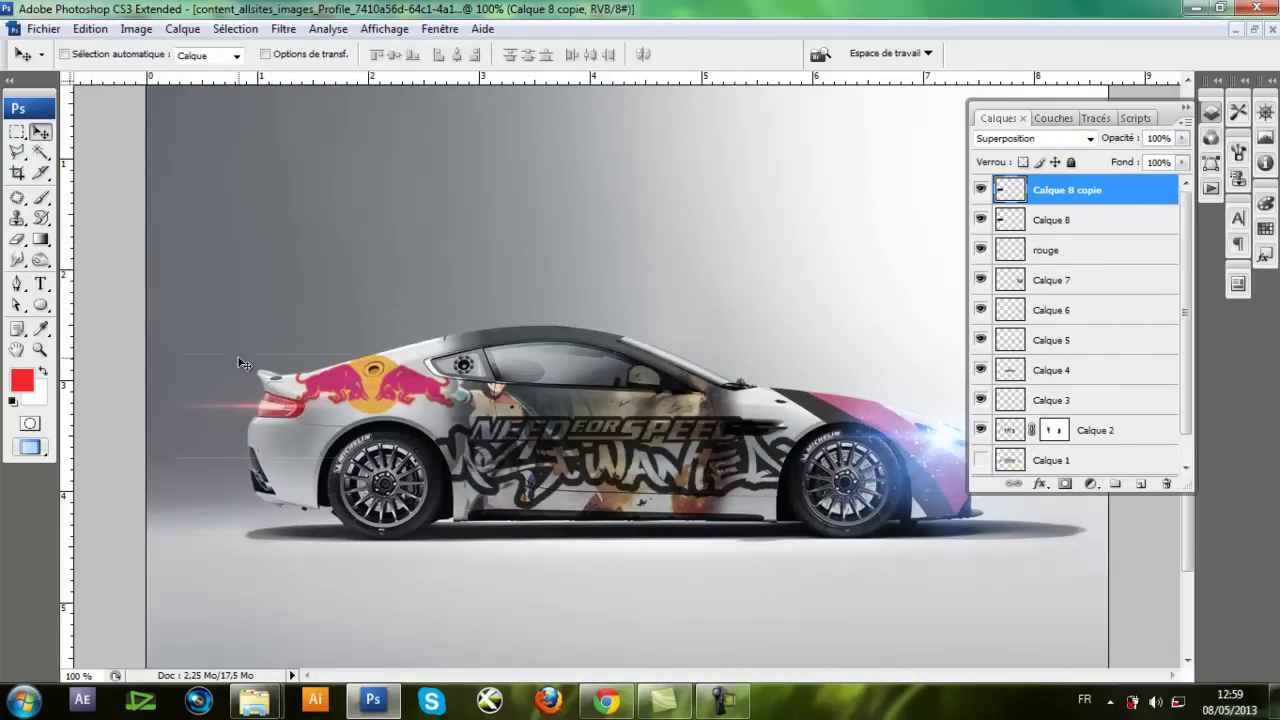
pyautogui.hotkey('ctrl', 't')
pyautogui.moveTo(241, 363); pyautogui.dragTo(229, 327)
pyautogui.press('Return')
# Erase the visible outer edges of both red flare layers with a soft 100 px eraser
pyautogui.press('e')
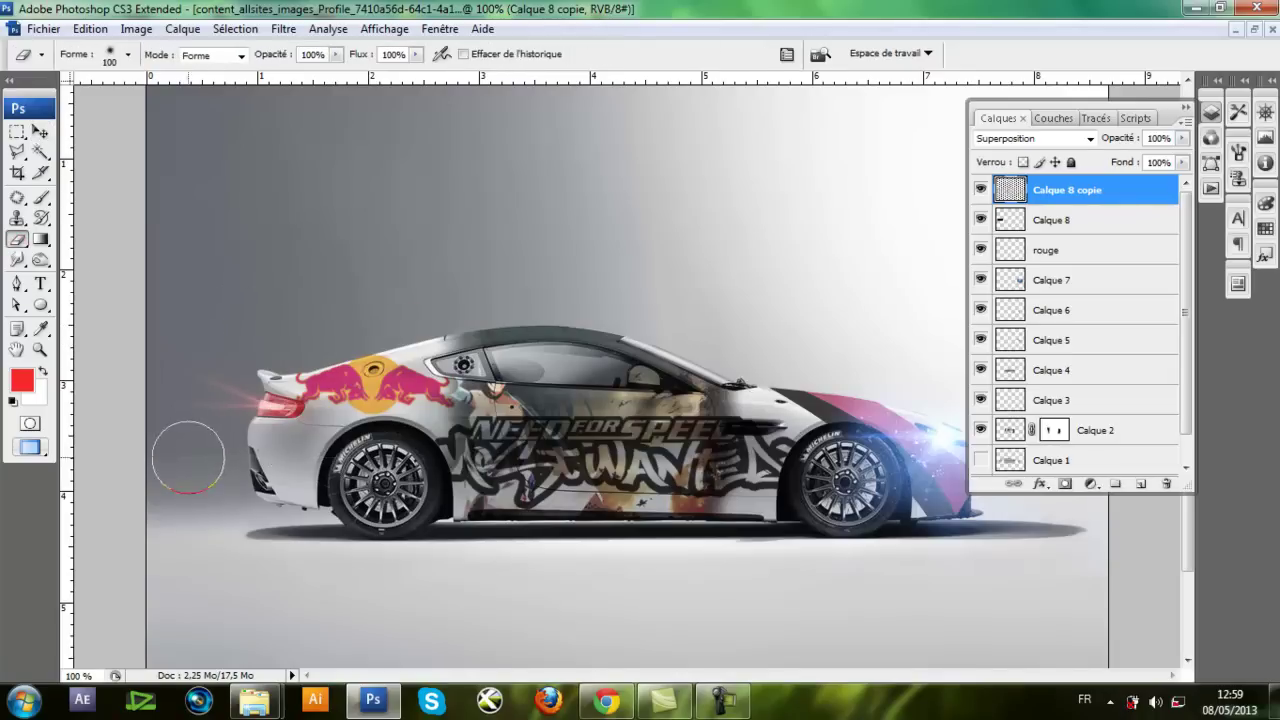
pyautogui.click(1001, 222)
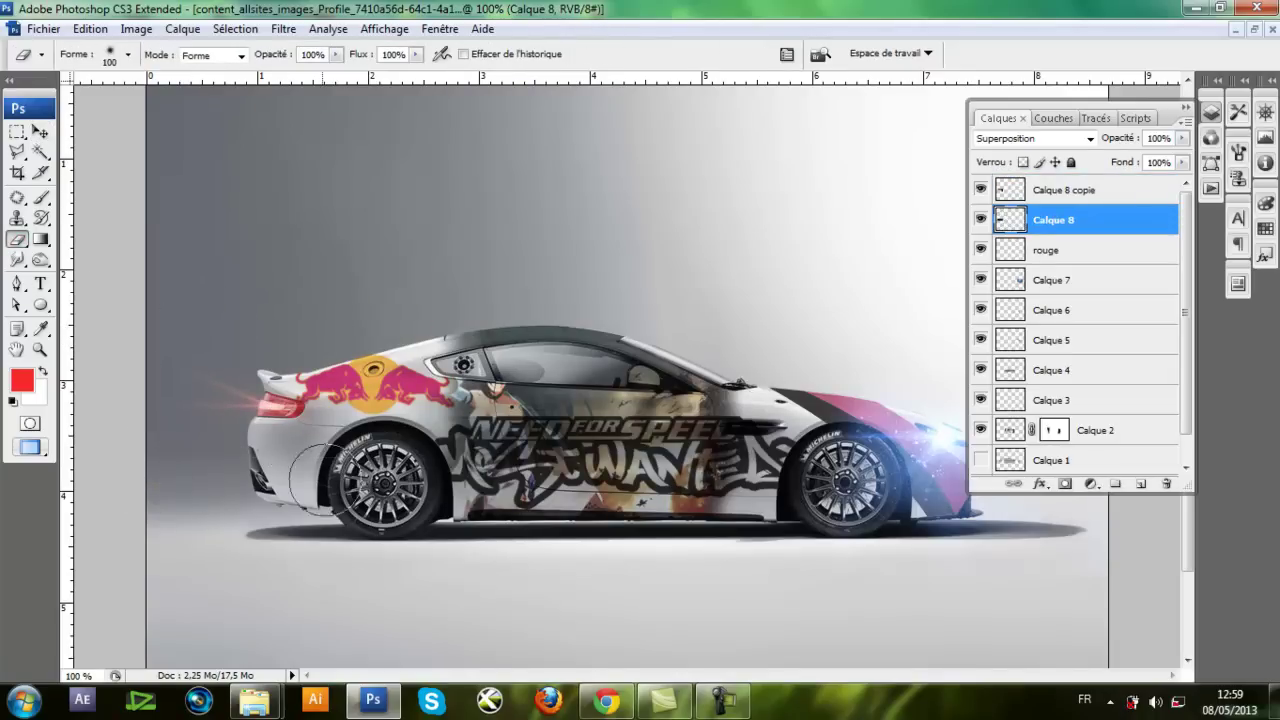
pyautogui.hotkey('ctrl', '-')
pyautogui.hotkey('ctrl', '-')
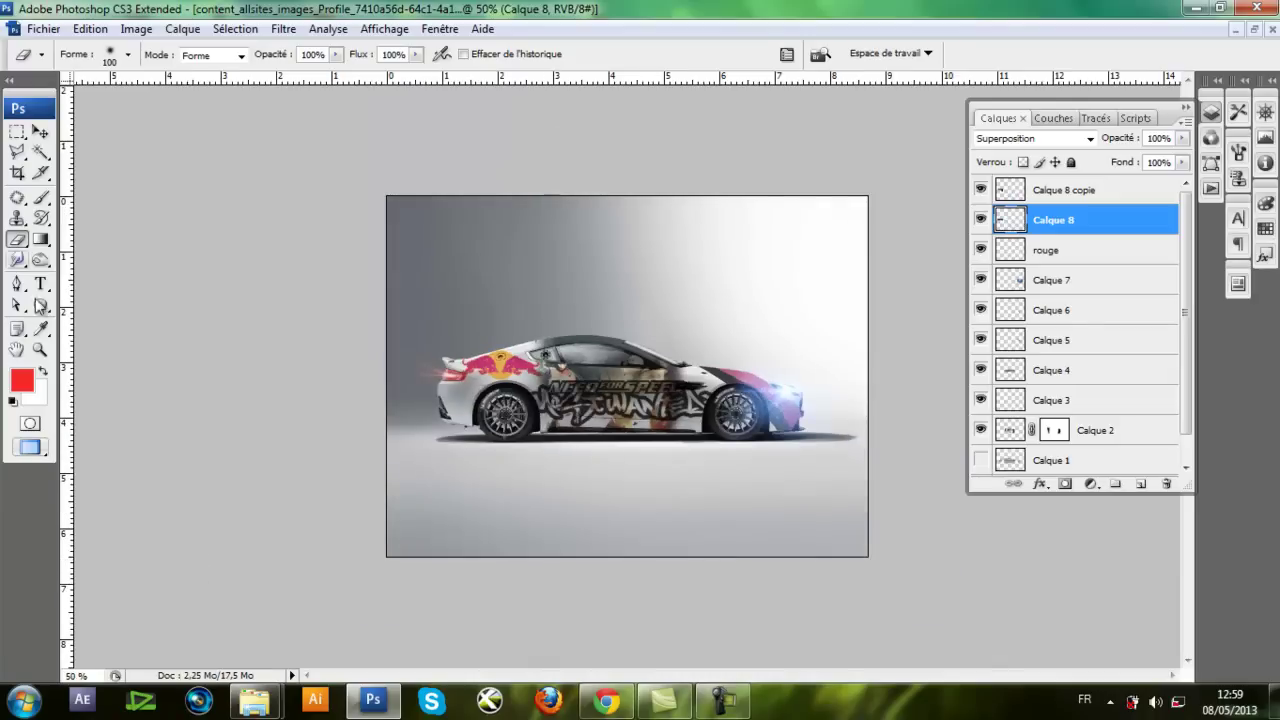
# Add the author's full name as grey 14 pt Myriad Pro text near the image's lower right corner
pyautogui.press('t')
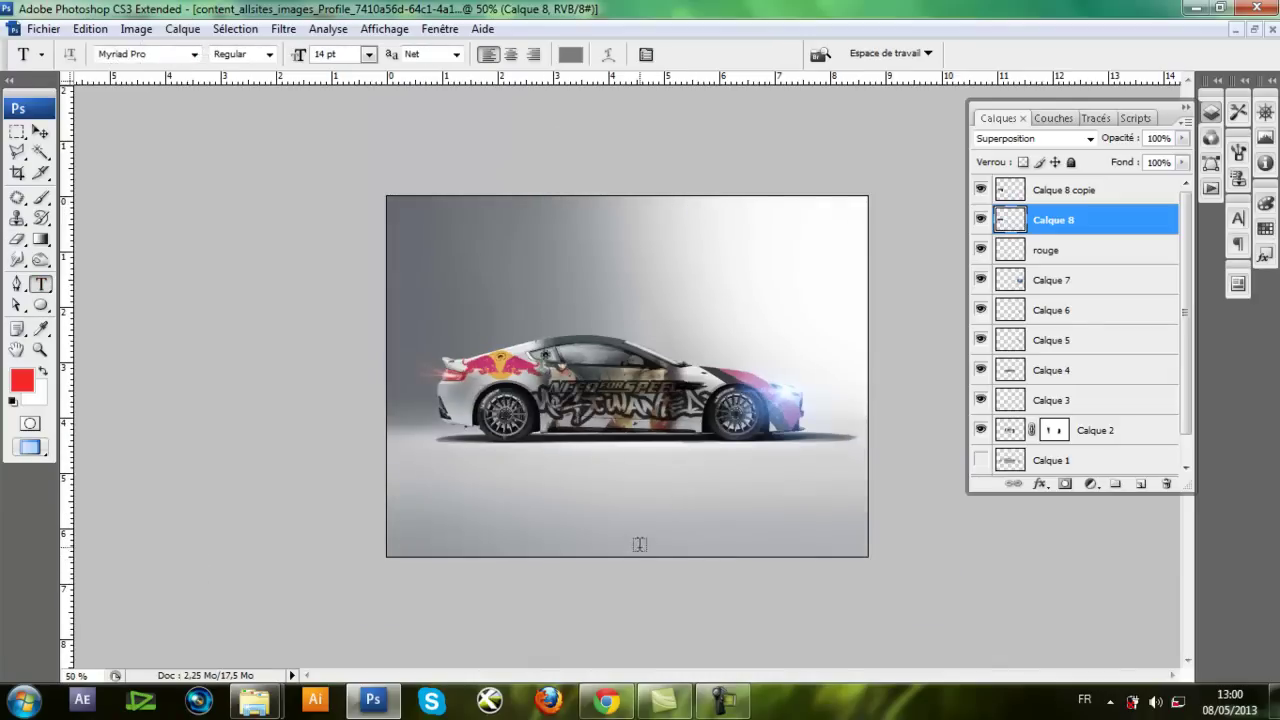
pyautogui.click(640, 542)
pyautogui.write('Souali')
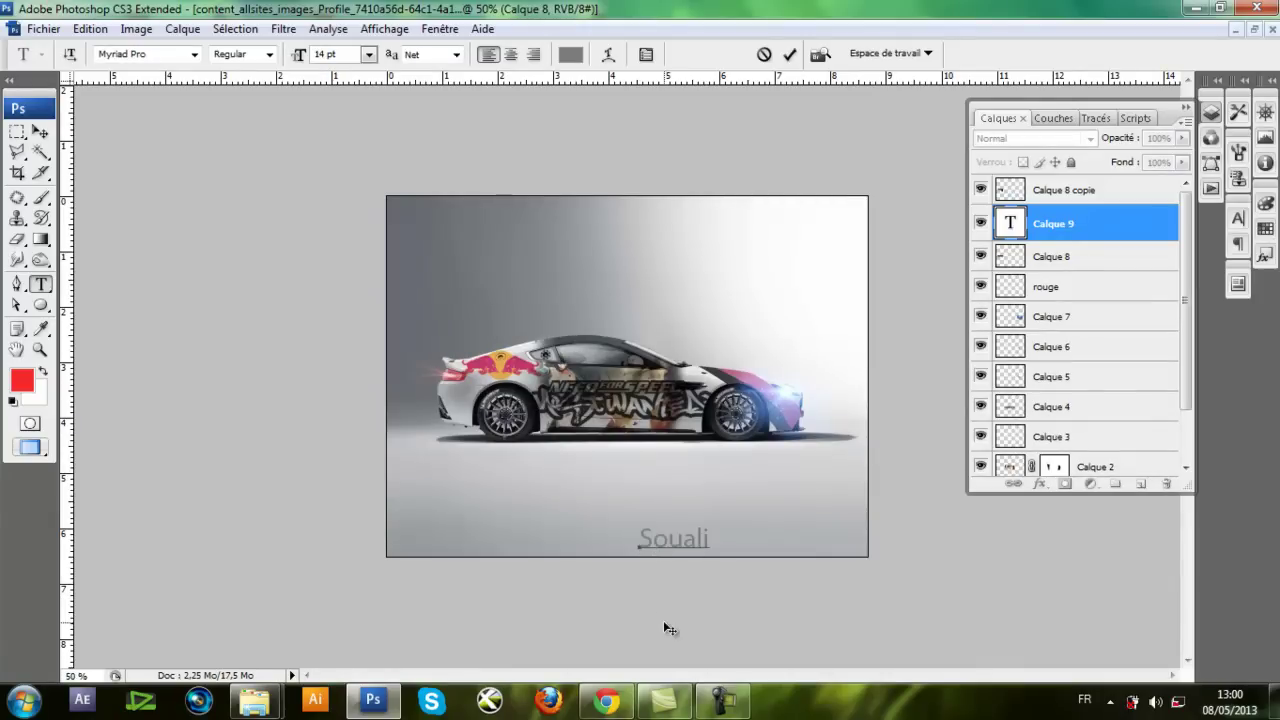
pyautogui.write(' abdlkarim')
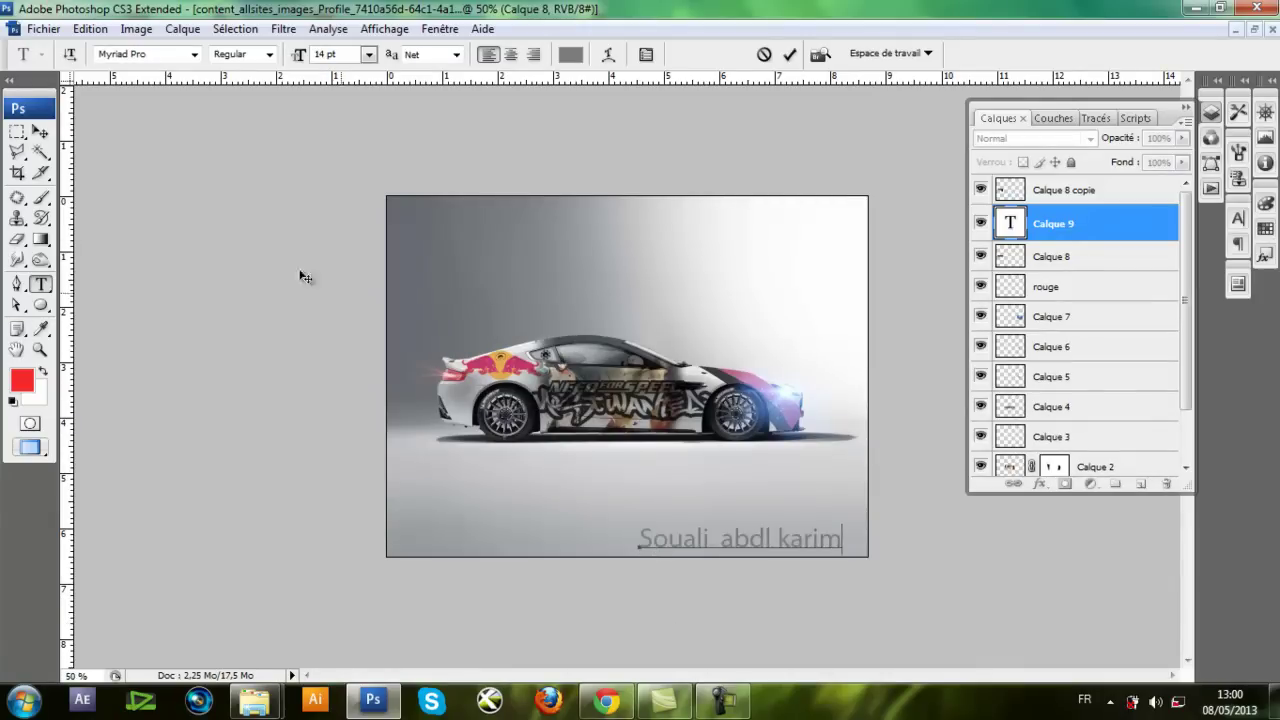
pyautogui.click(40, 132)
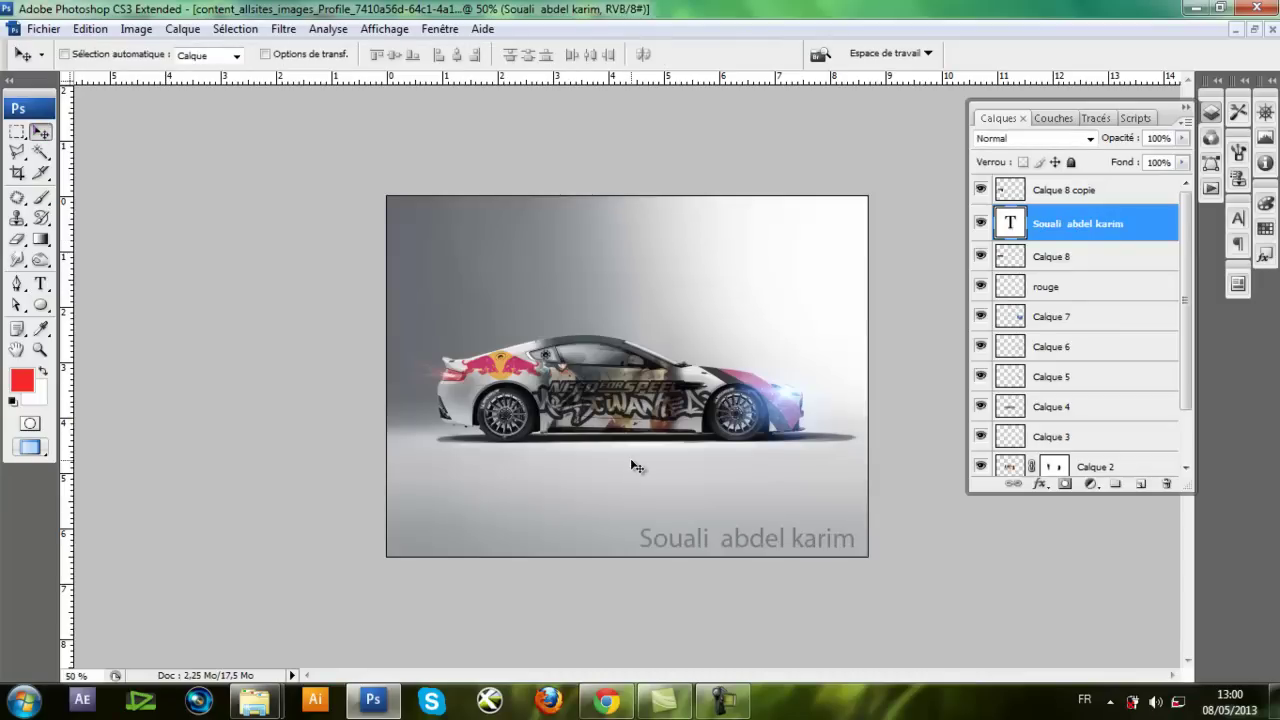
# Shrink the signature text and tuck it into the lower right corner of the image
pyautogui.hotkey('ctrl', 't')
pyautogui.moveTo(641, 525); pyautogui.dragTo(835, 548)
pyautogui.press('Return')
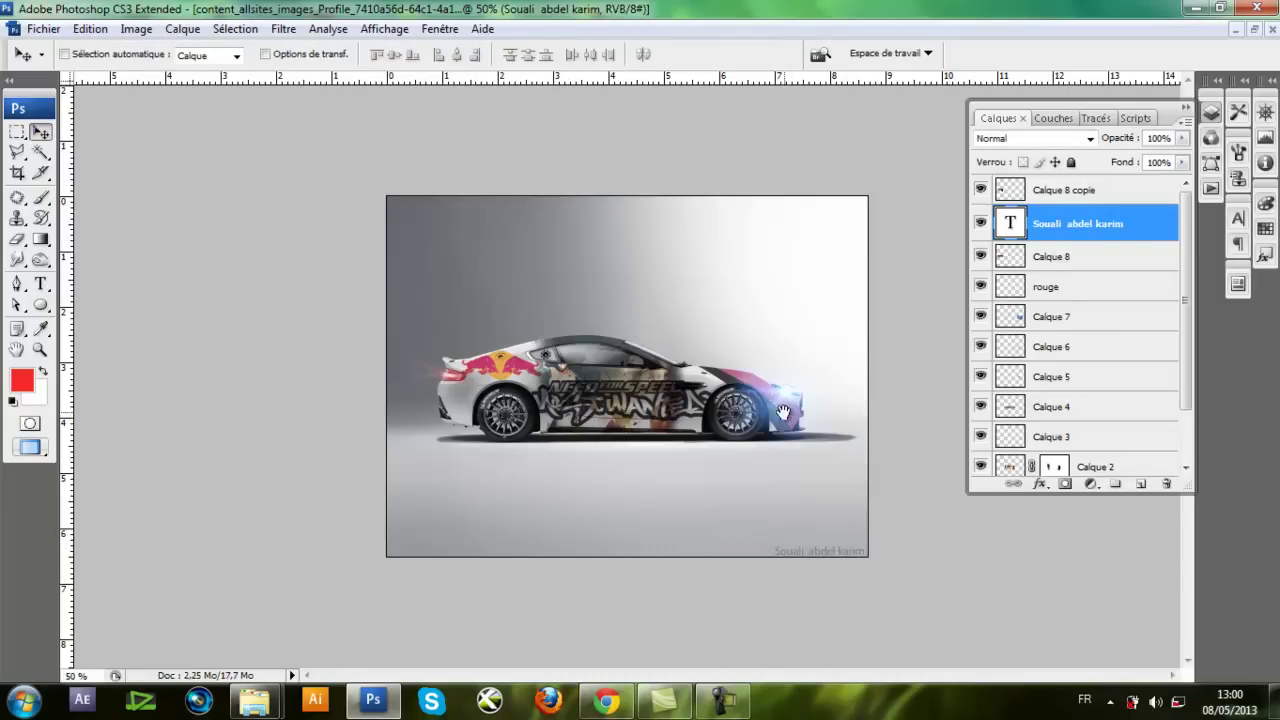
# Save a JPEG copy of the finished image on the Bureau (desktop) as Habillage with the default JPEG options
pyautogui.hotkey('ctrl', '+')
pyautogui.hotkey('ctrl', 'shift', 's')
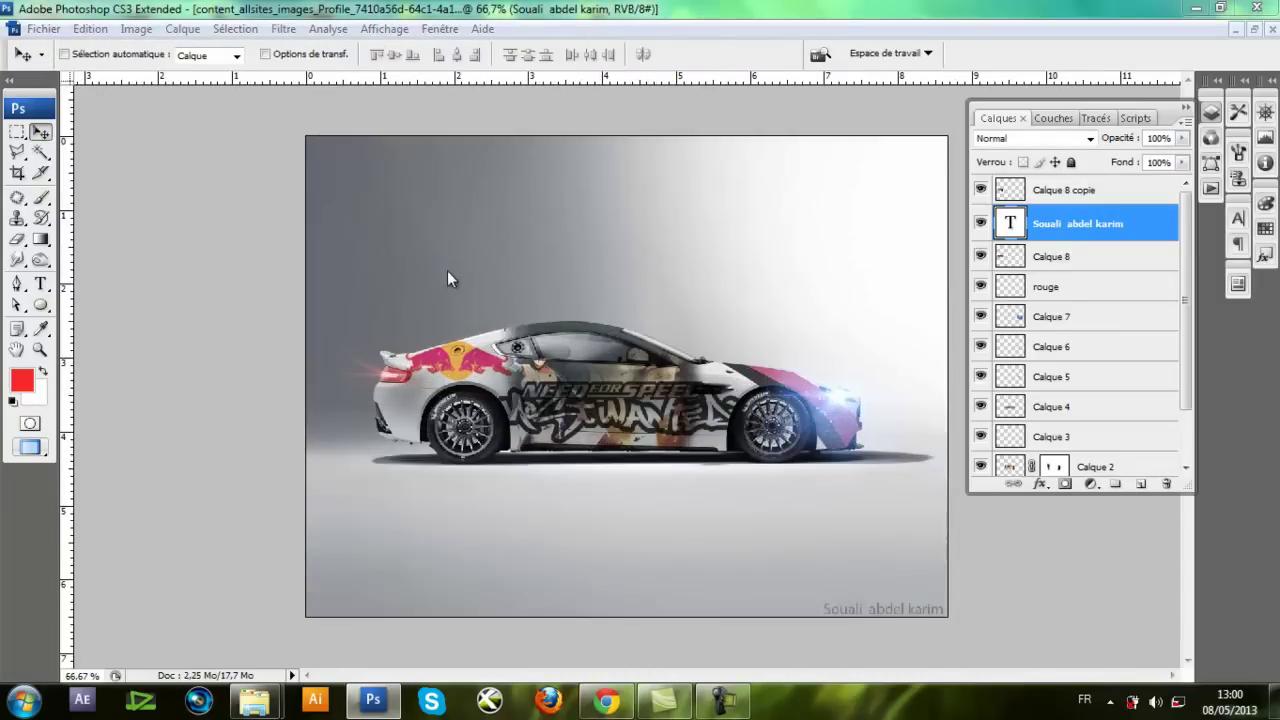
pyautogui.click(231, 256)
pyautogui.click(720, 460)
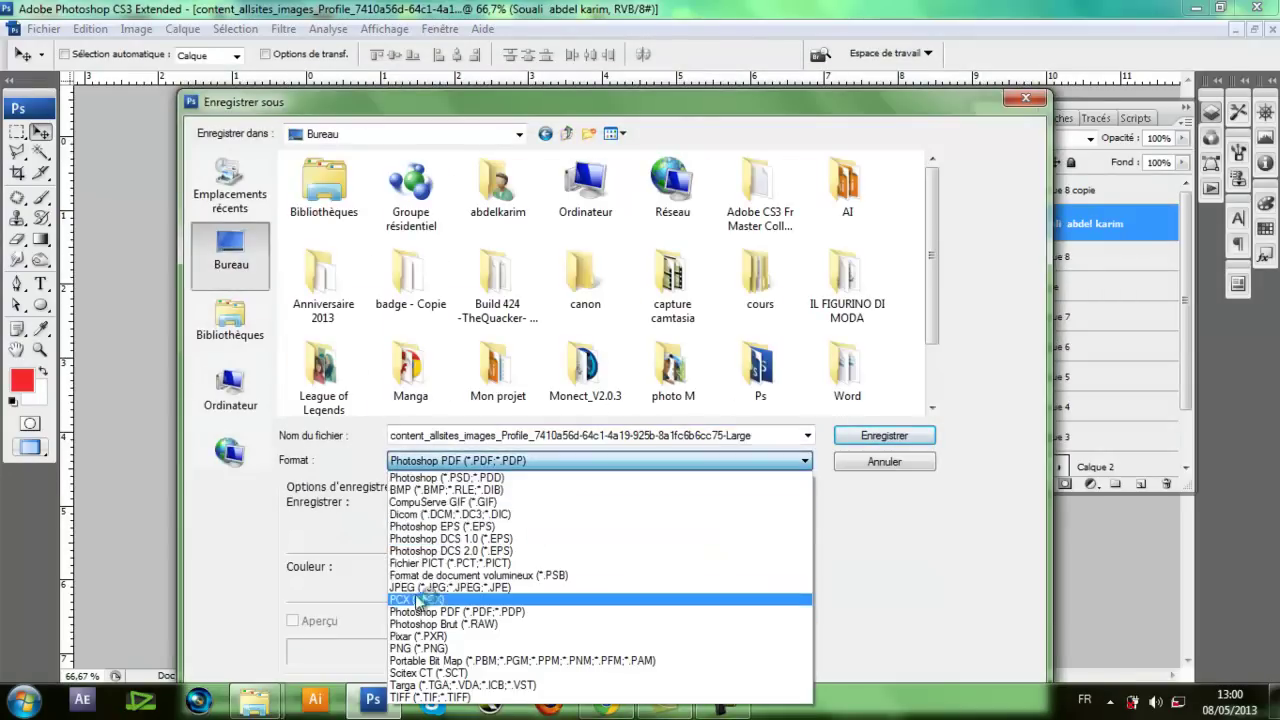
pyautogui.click(560, 604)
pyautogui.click(600, 460)
pyautogui.click(560, 580)
pyautogui.doubleClick(480, 435)
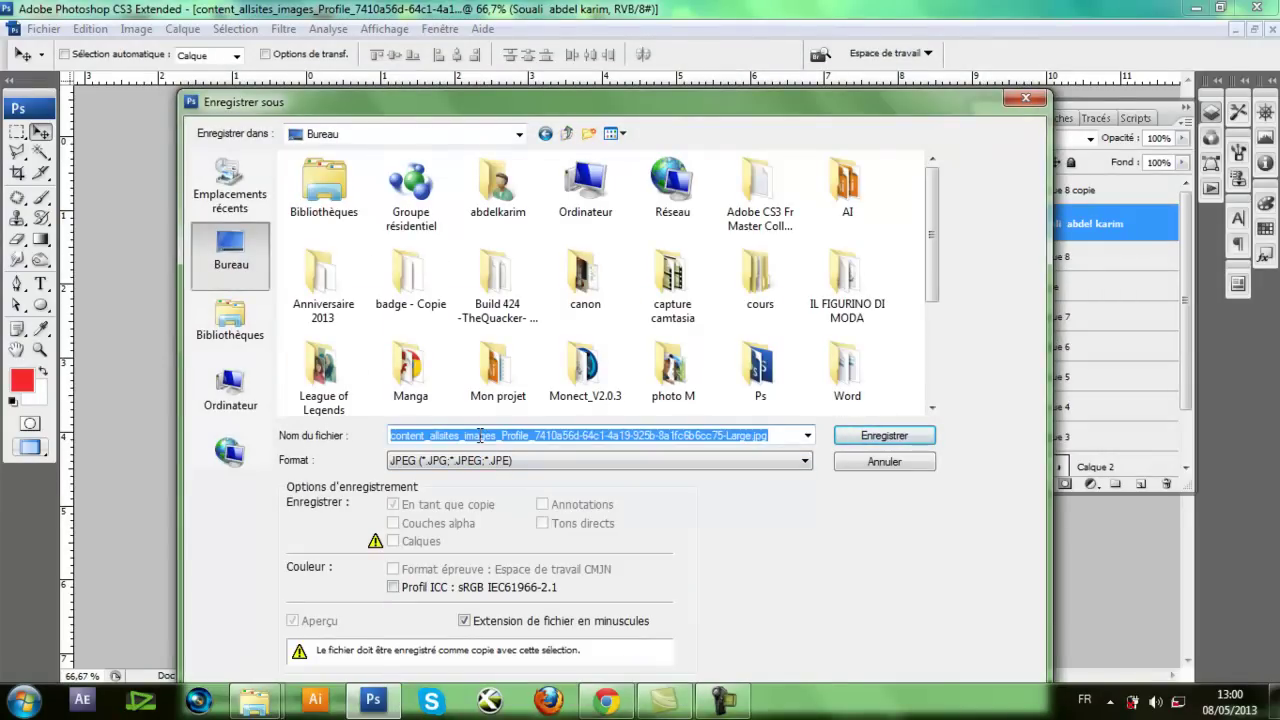
pyautogui.write('Habillage')
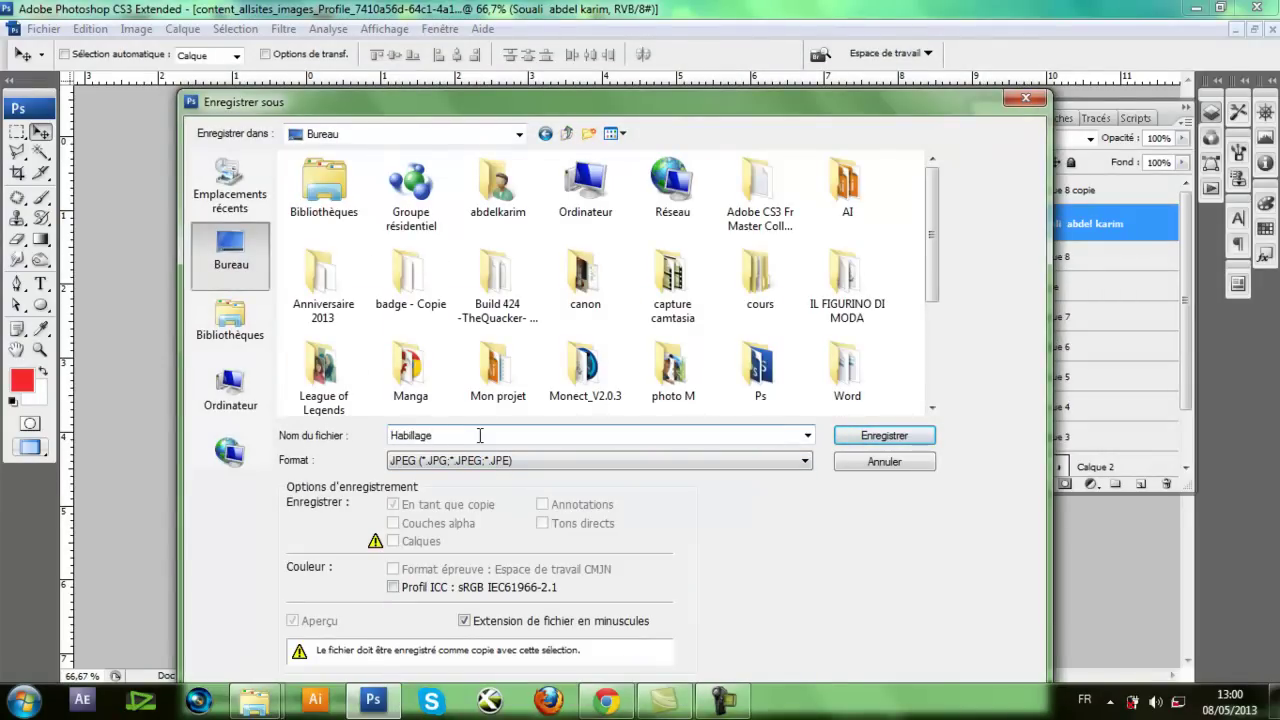
pyautogui.press('Return')
pyautogui.press('Return')
# Open the Habillage image from the desktop in Windows Live Photo Gallery to examine the final result, and close it
pyautogui.press('super+d')
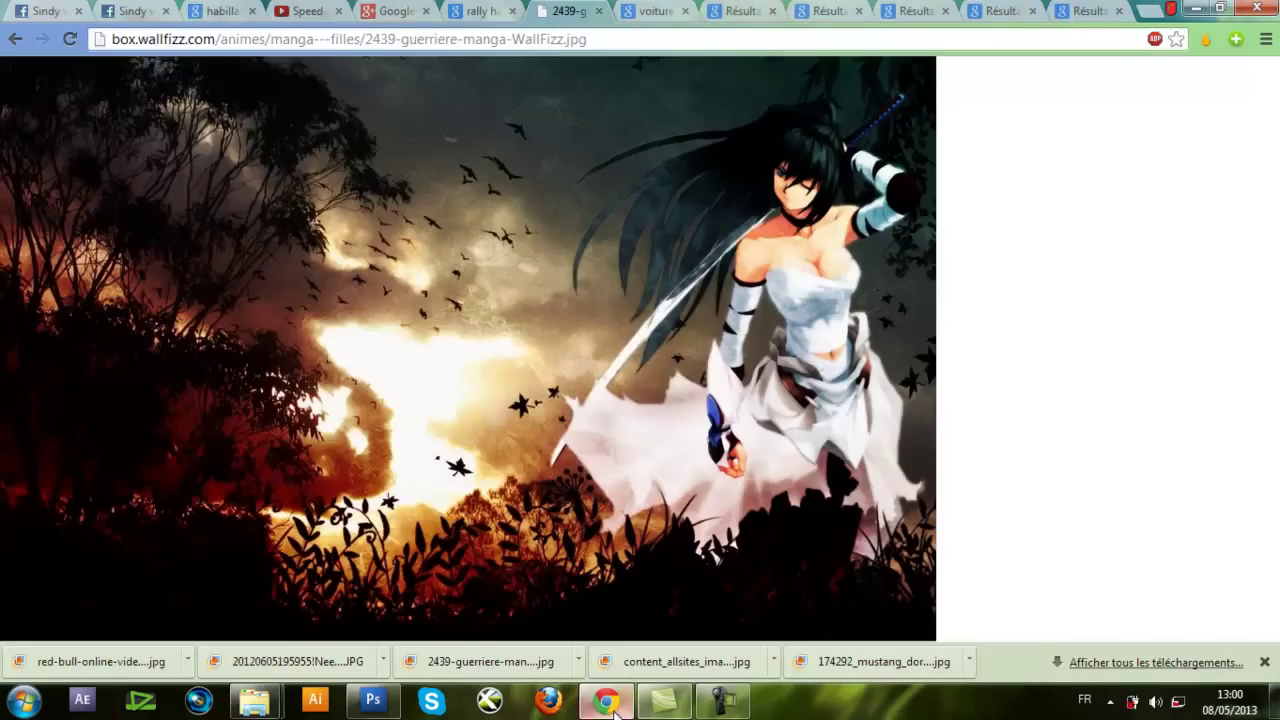
pyautogui.moveTo(703, 8)
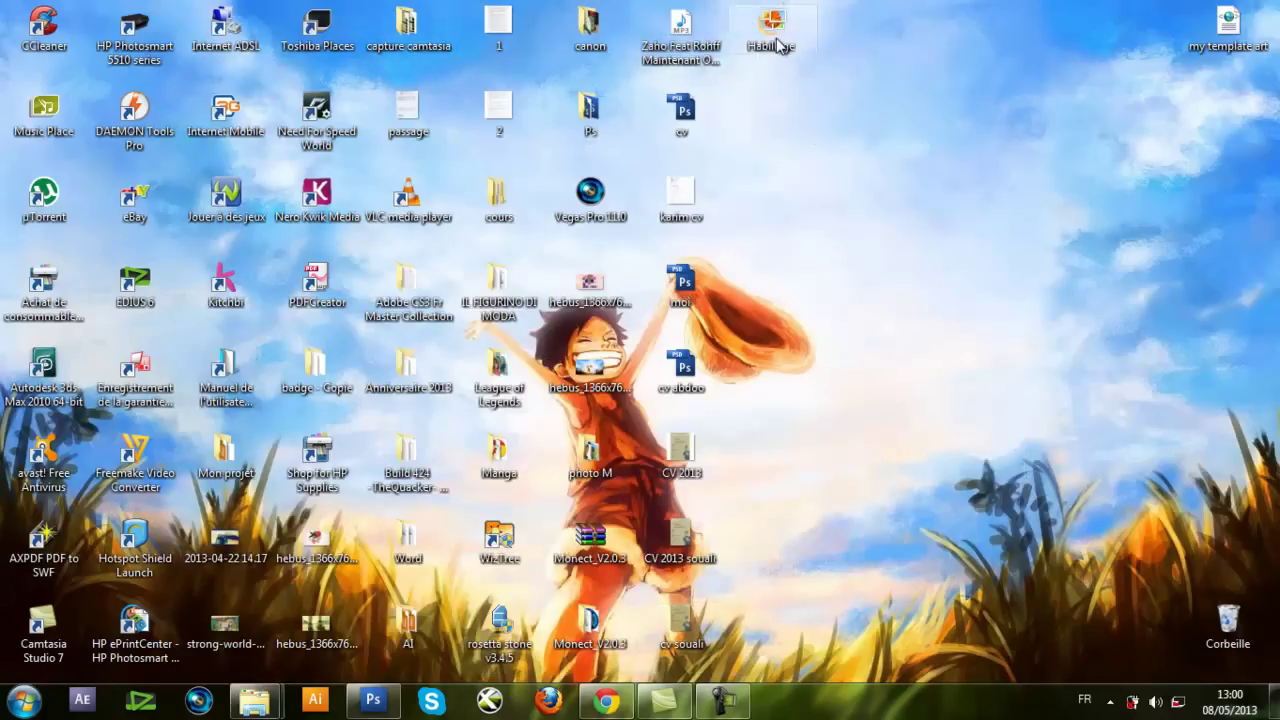
pyautogui.doubleClick(772, 30)
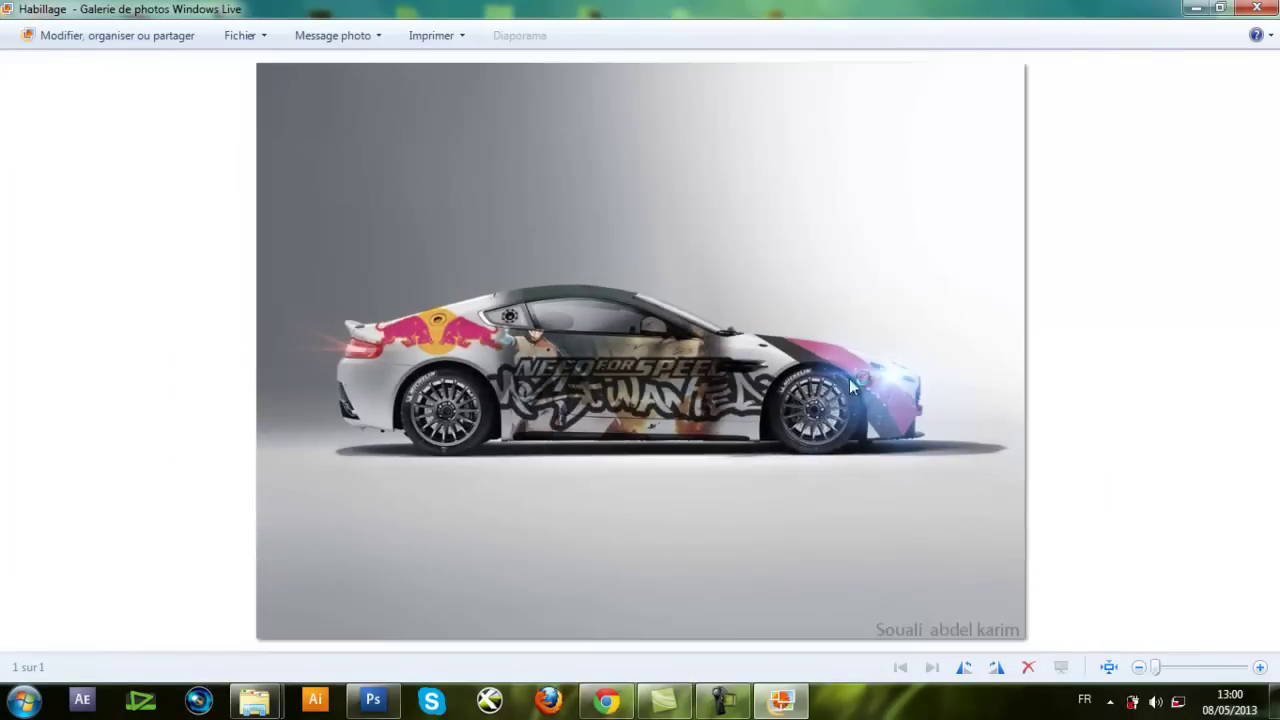
pyautogui.click(1257, 8)
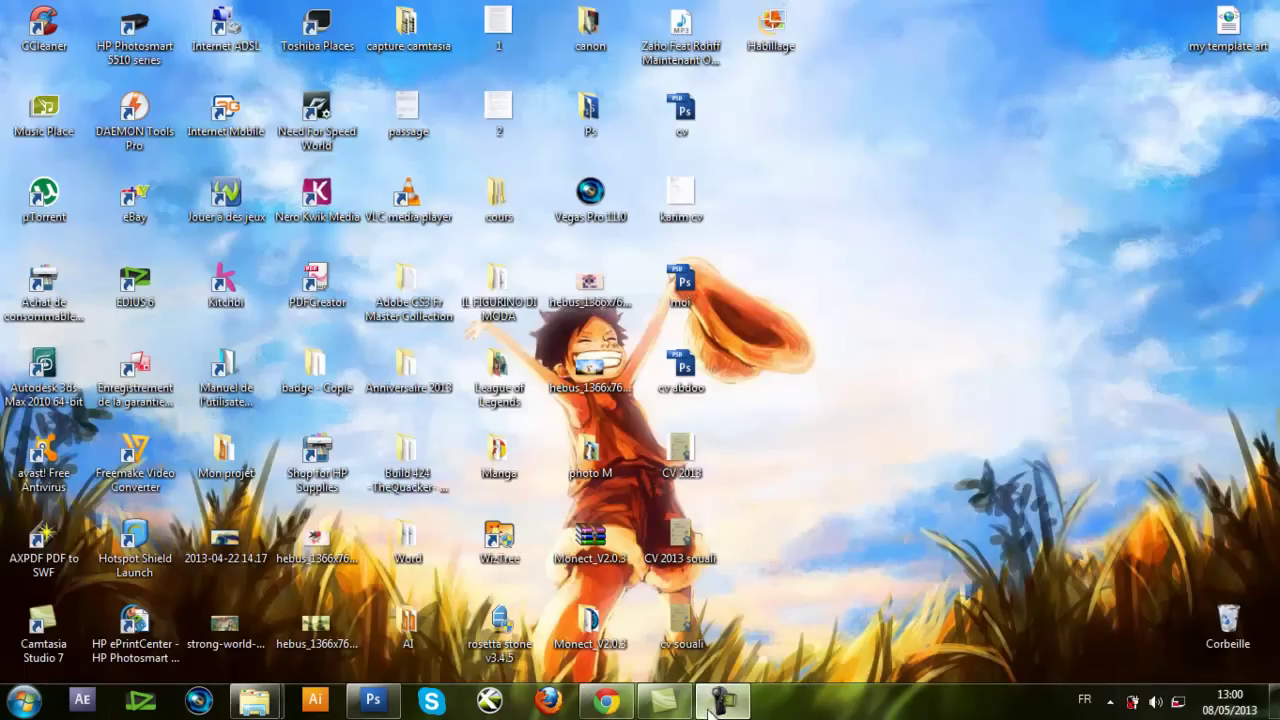